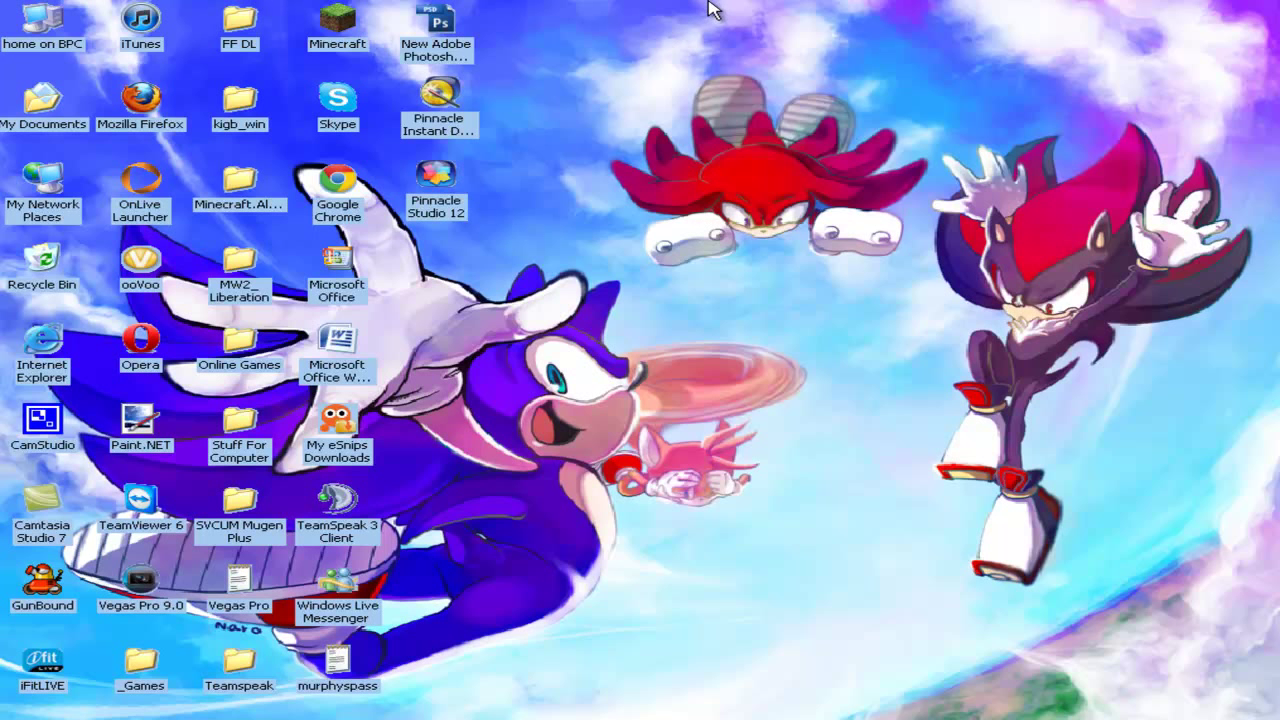
Open the Start menu on the Windows XP desktop and close it again.
click(40, 719)
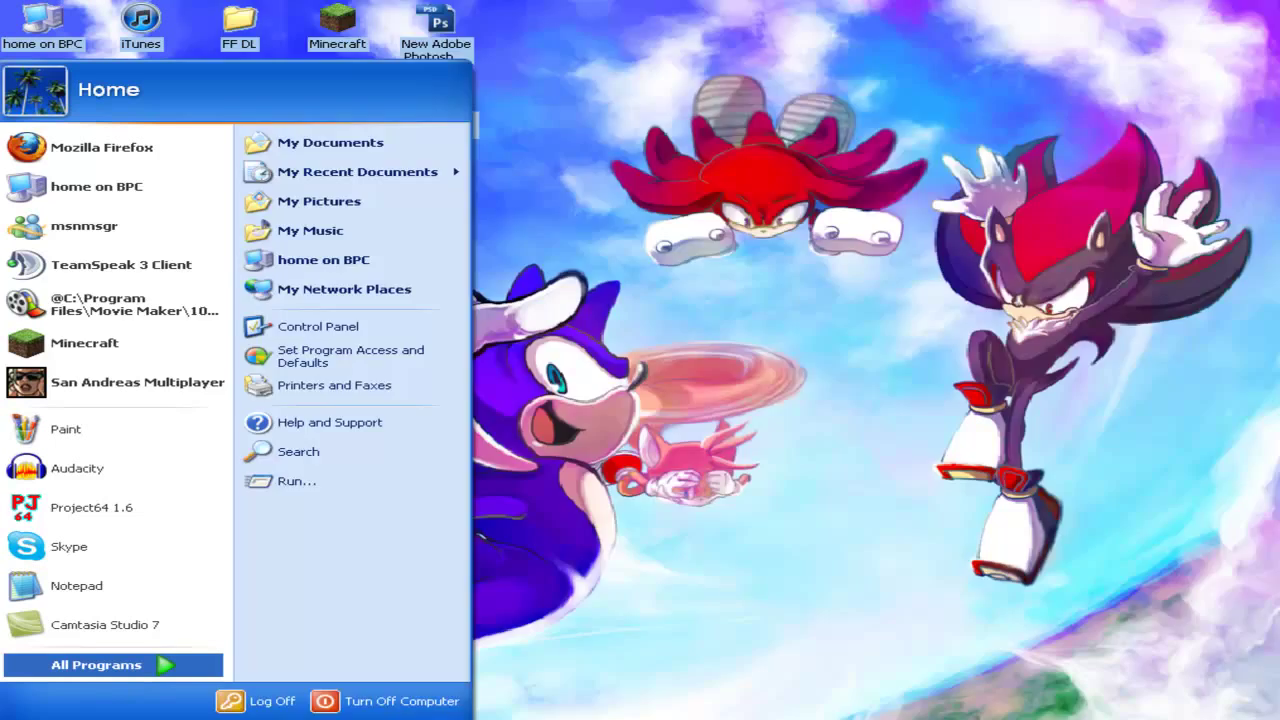
key(super)
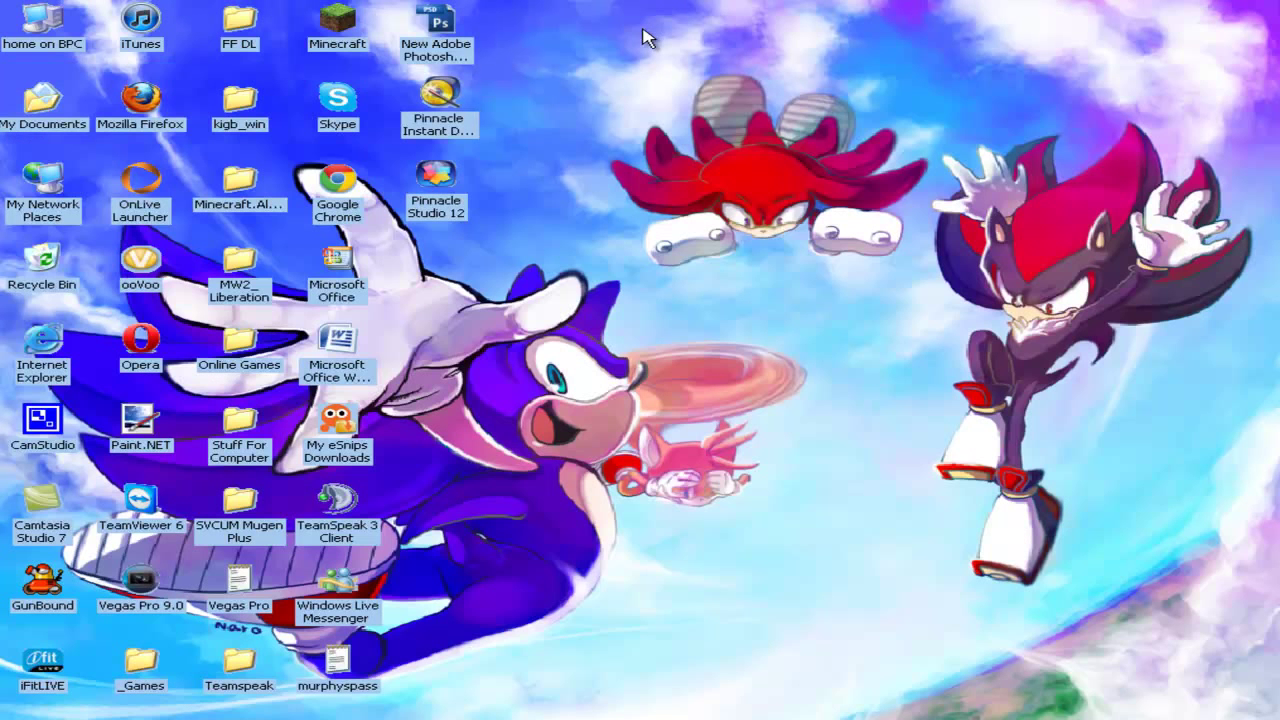
Launch Photoshop CS3 from its desktop icon and bring up the New document dialog with Ctrl+N.
double_click(450, 22)
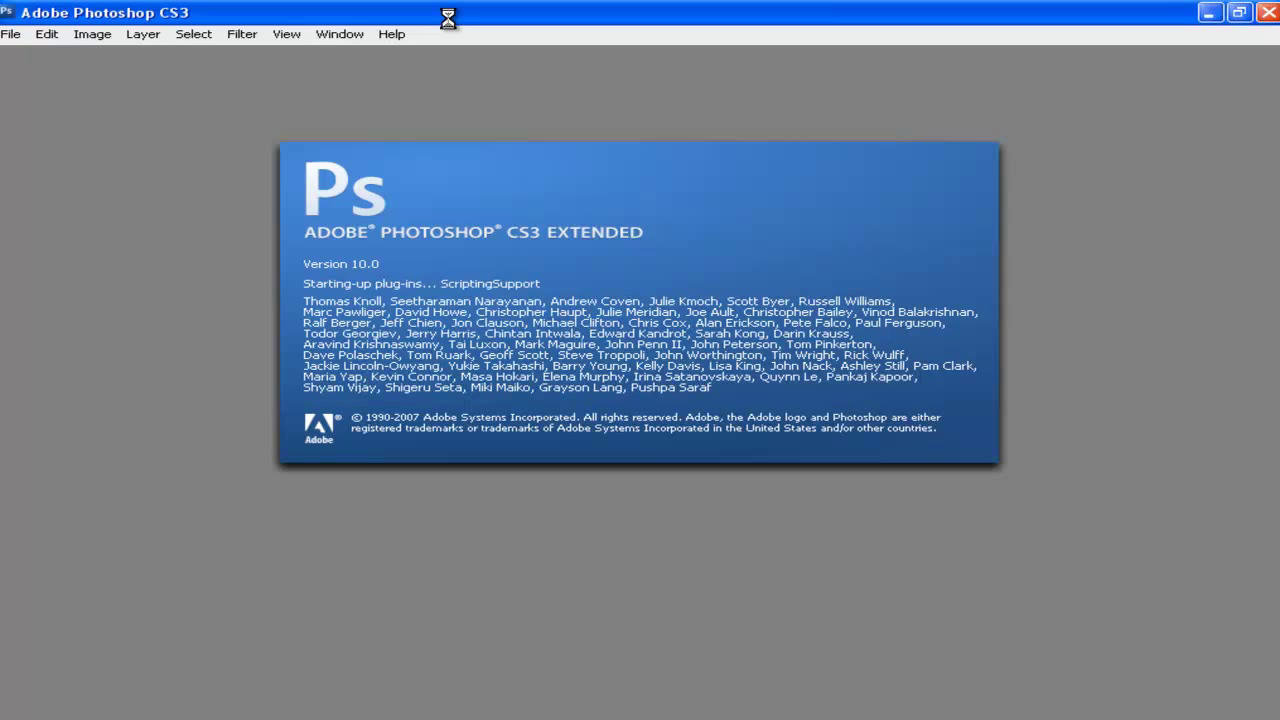
key(ctrl+n)
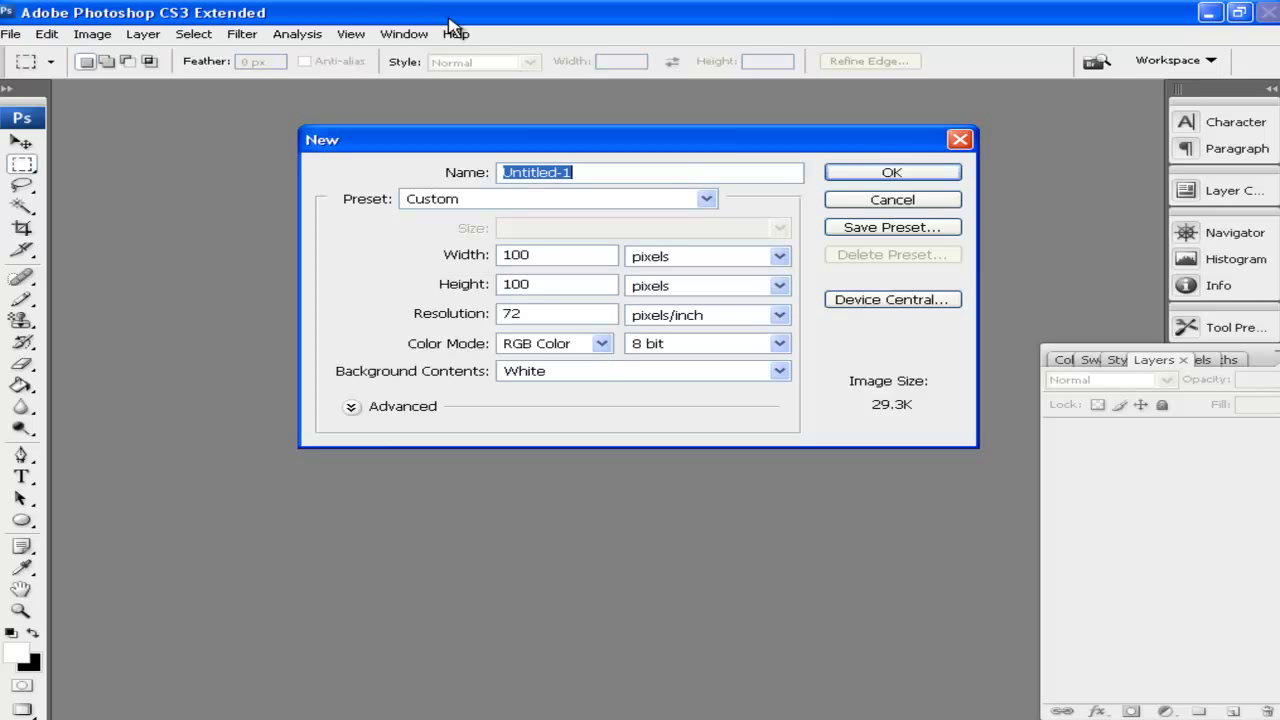
Reopen bannerdoneblastoisefull copy.png from File > Open Recent.
click(943, 208)
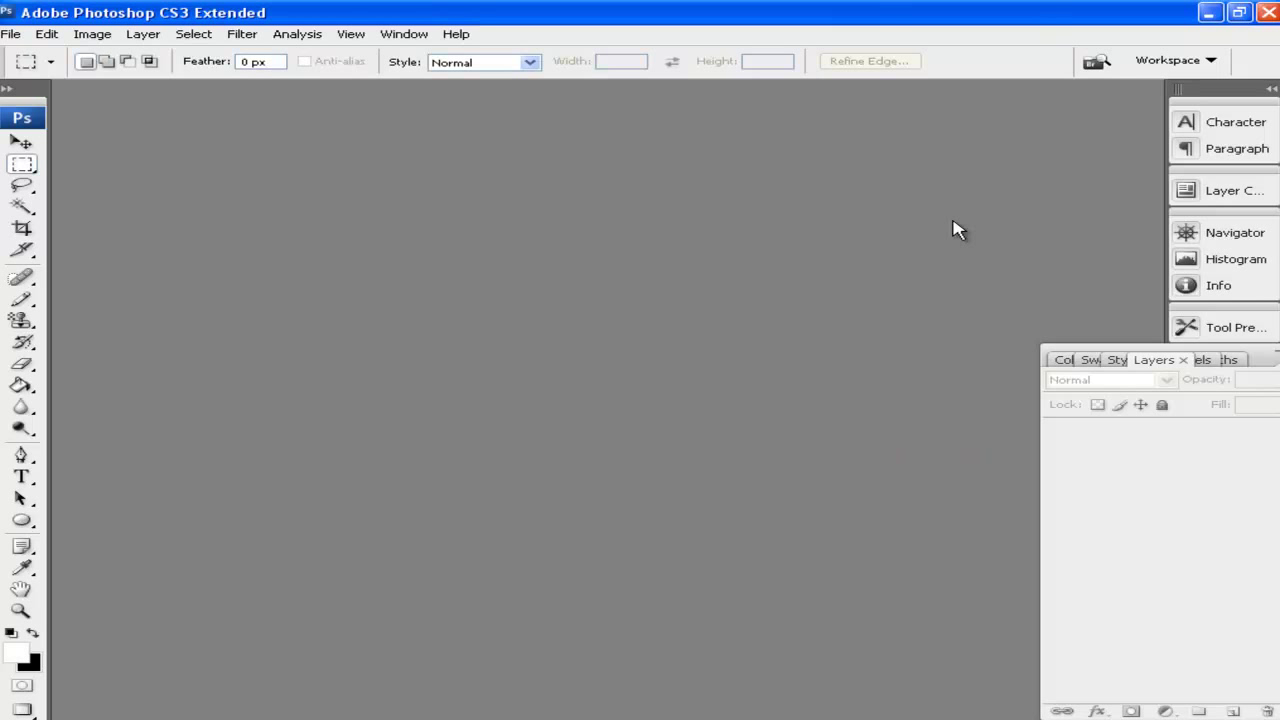
click(8, 38)
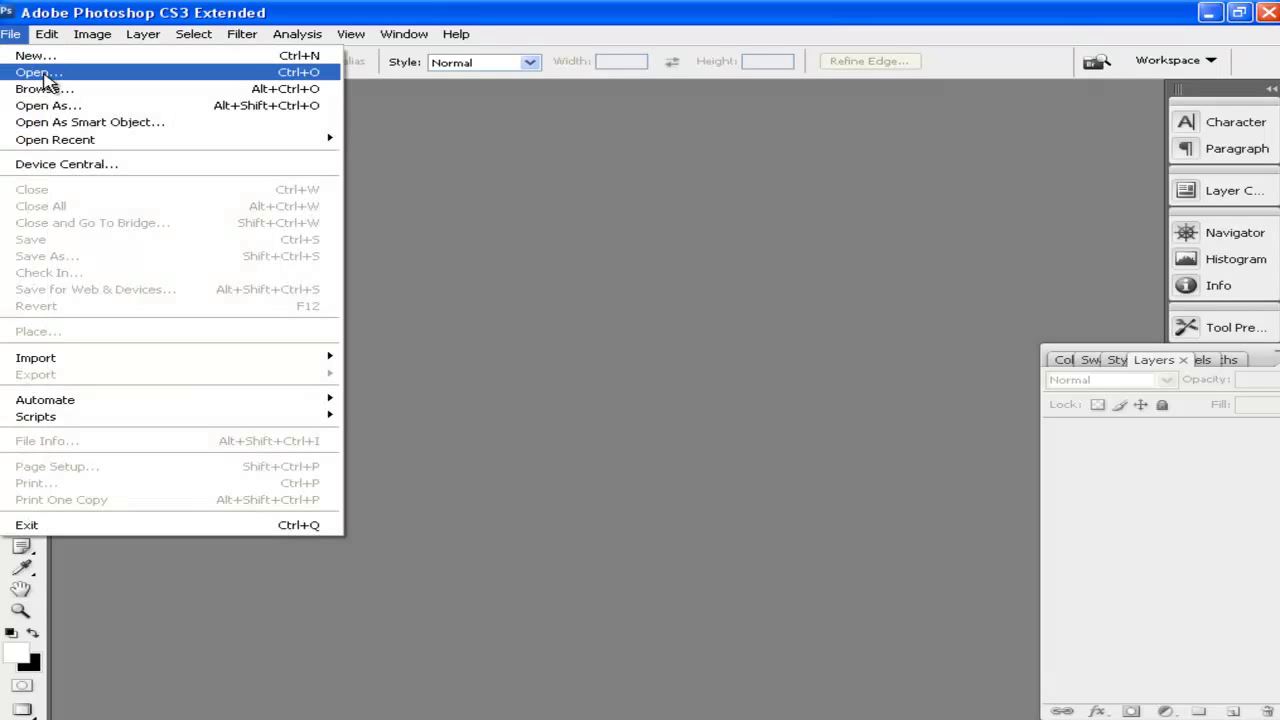
mouse_move(90, 140)
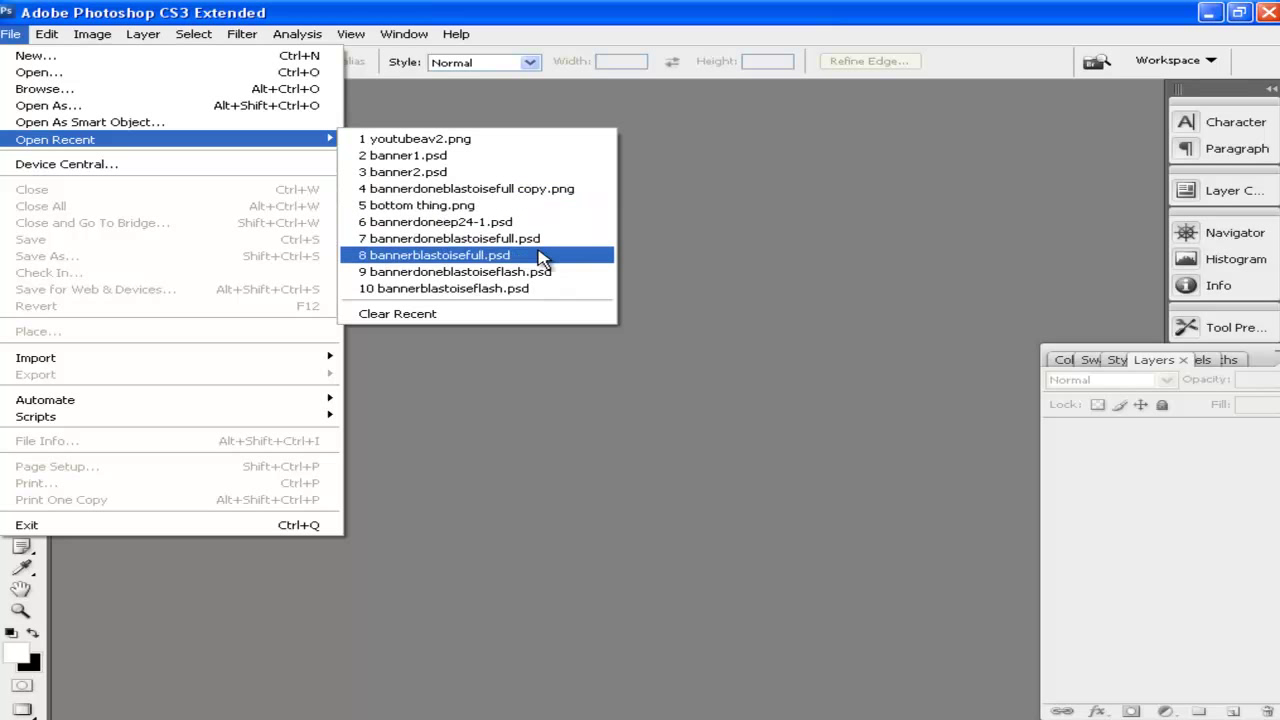
click(432, 190)
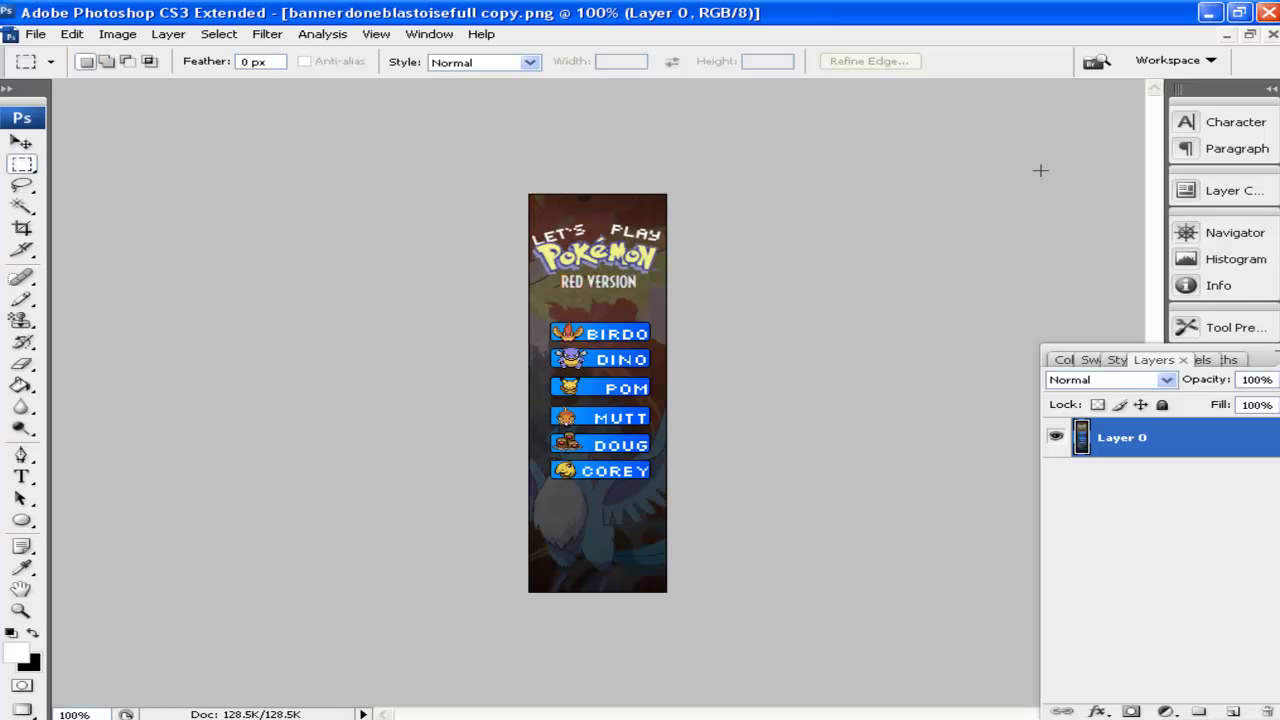
Select and copy the whole banner canvas, undoing the accidental erase to restore the banner.
key(ctrl+a)
key(Delete)
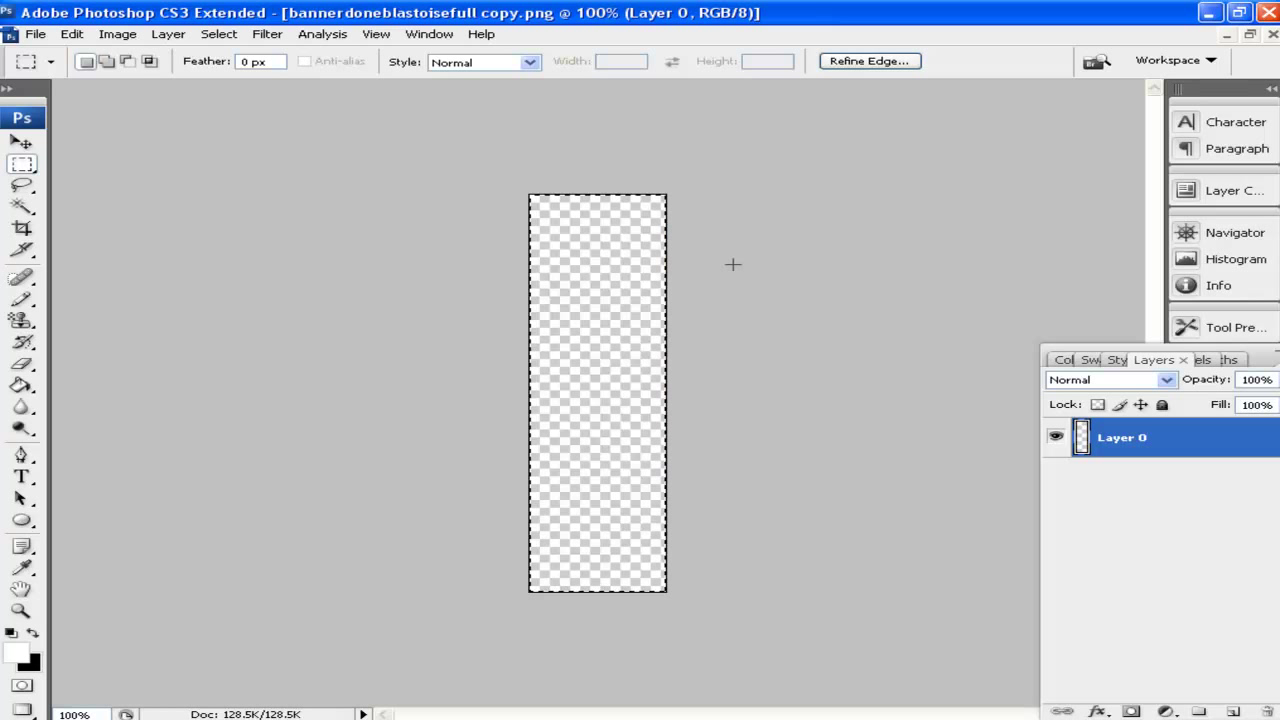
key(ctrl+d)
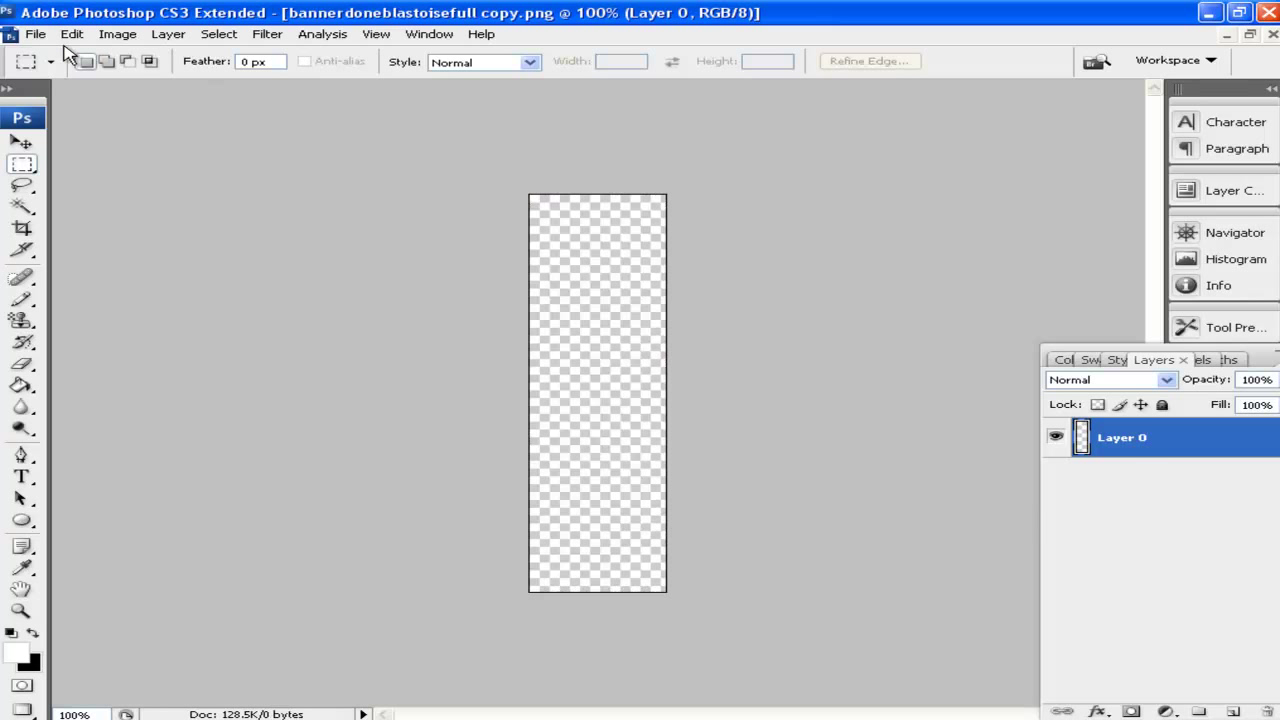
key(ctrl+a)
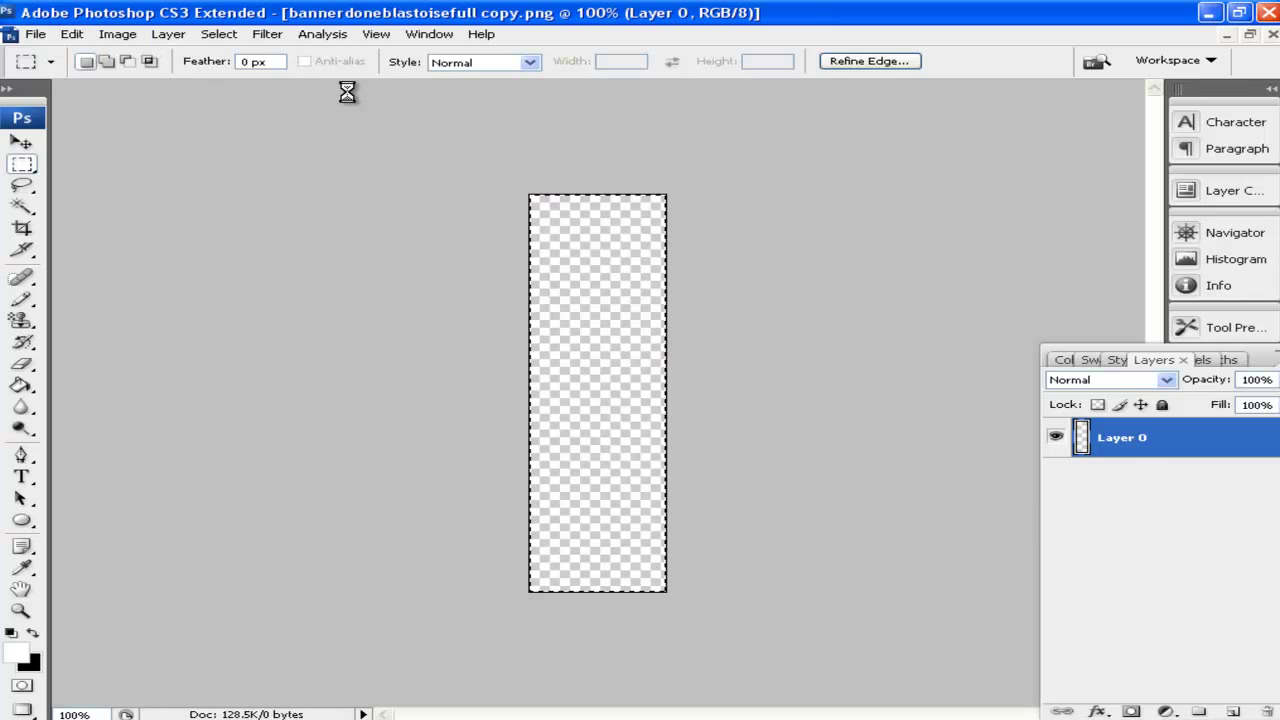
key(ctrl+c)
click(640, 374)
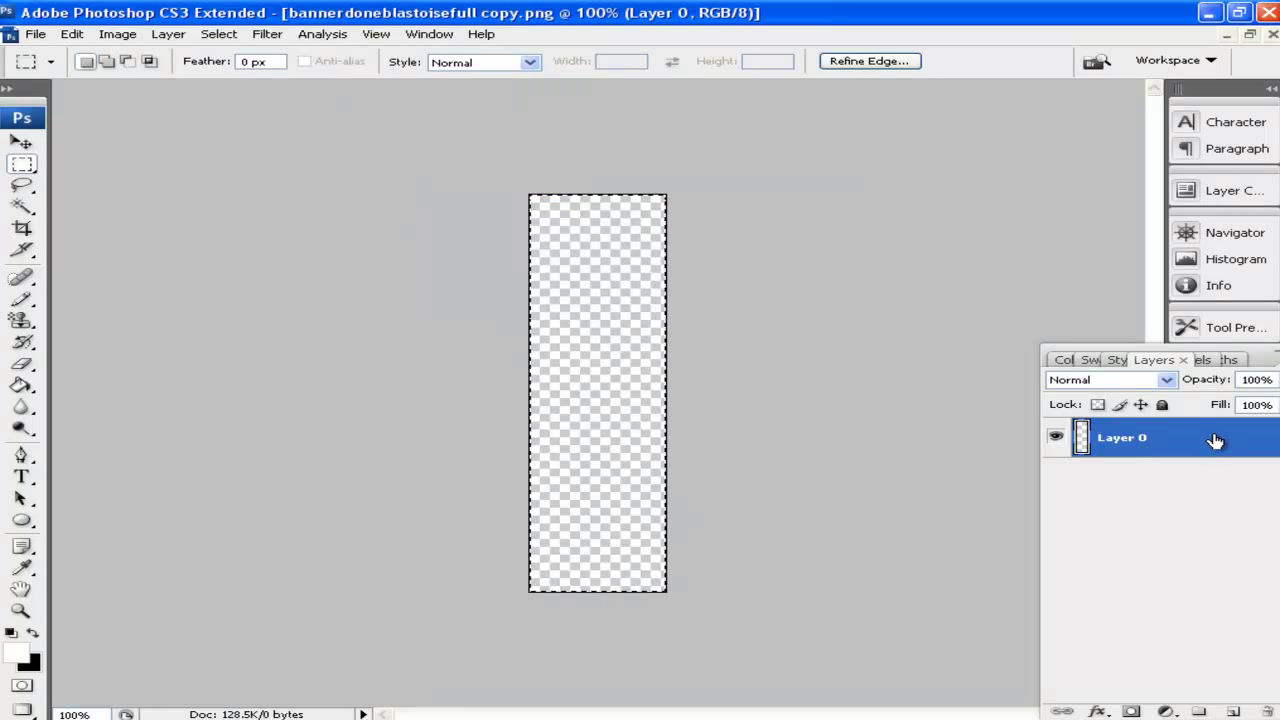
key(ctrl+d)
key(ctrl+a)
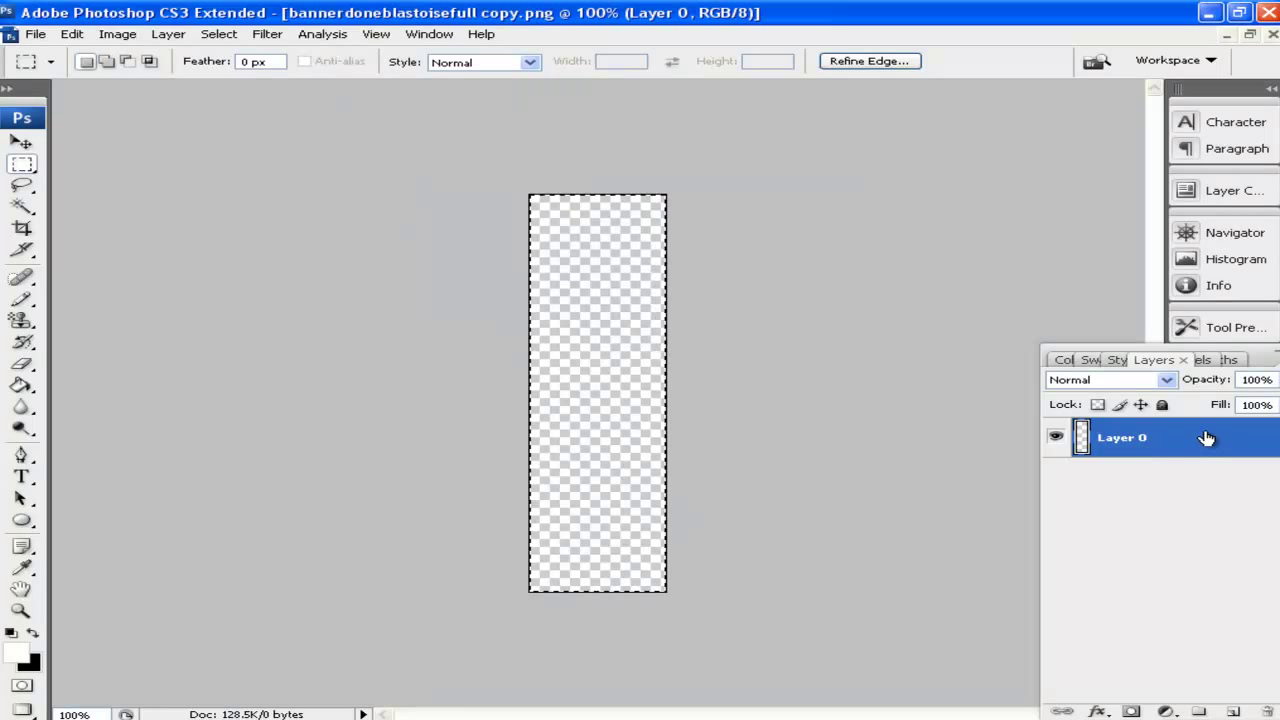
key(ctrl+alt+z)
key(ctrl+alt+z)
key(ctrl+alt+z)
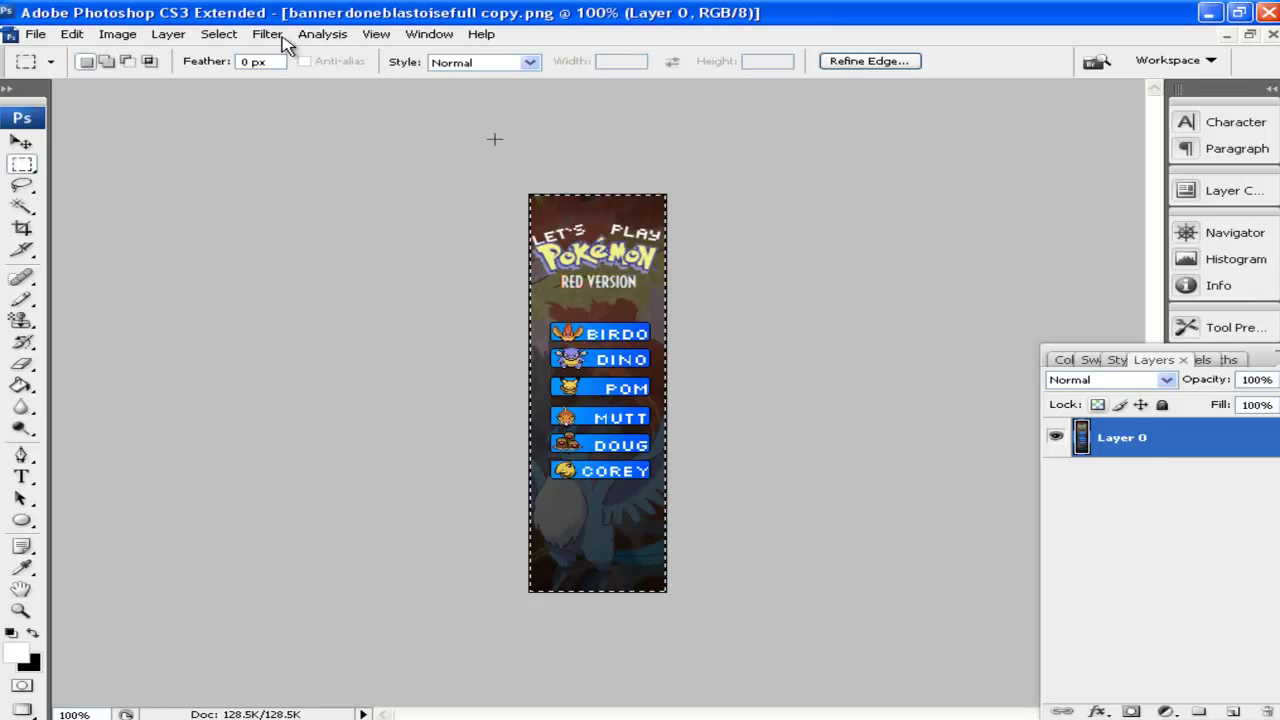
Create a new 108×406 px document from the Clipboard preset.
click(35, 34)
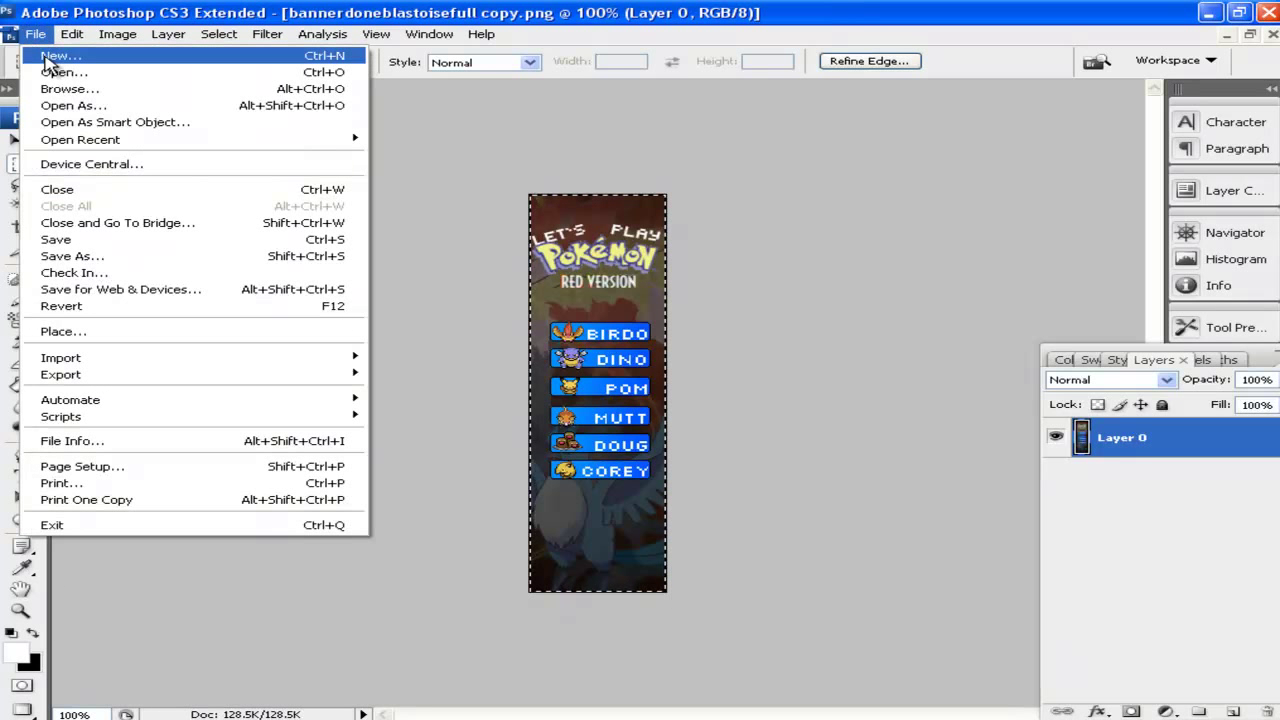
click(50, 57)
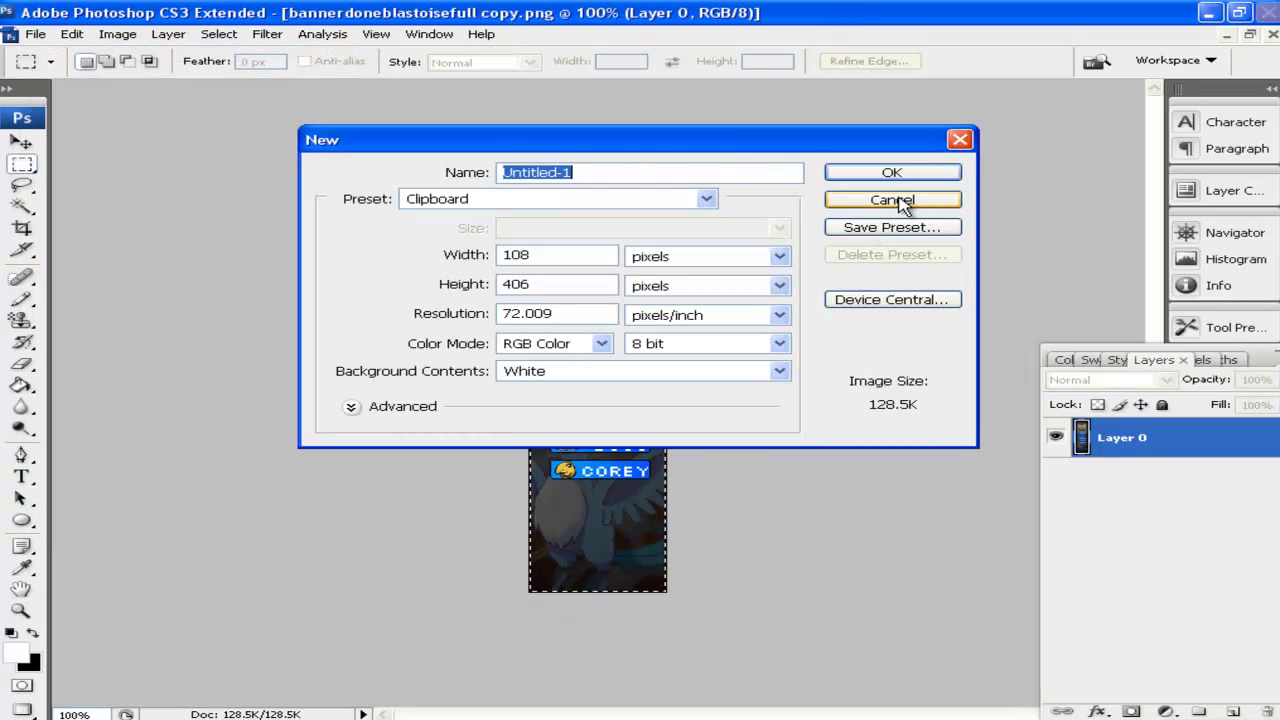
click(893, 172)
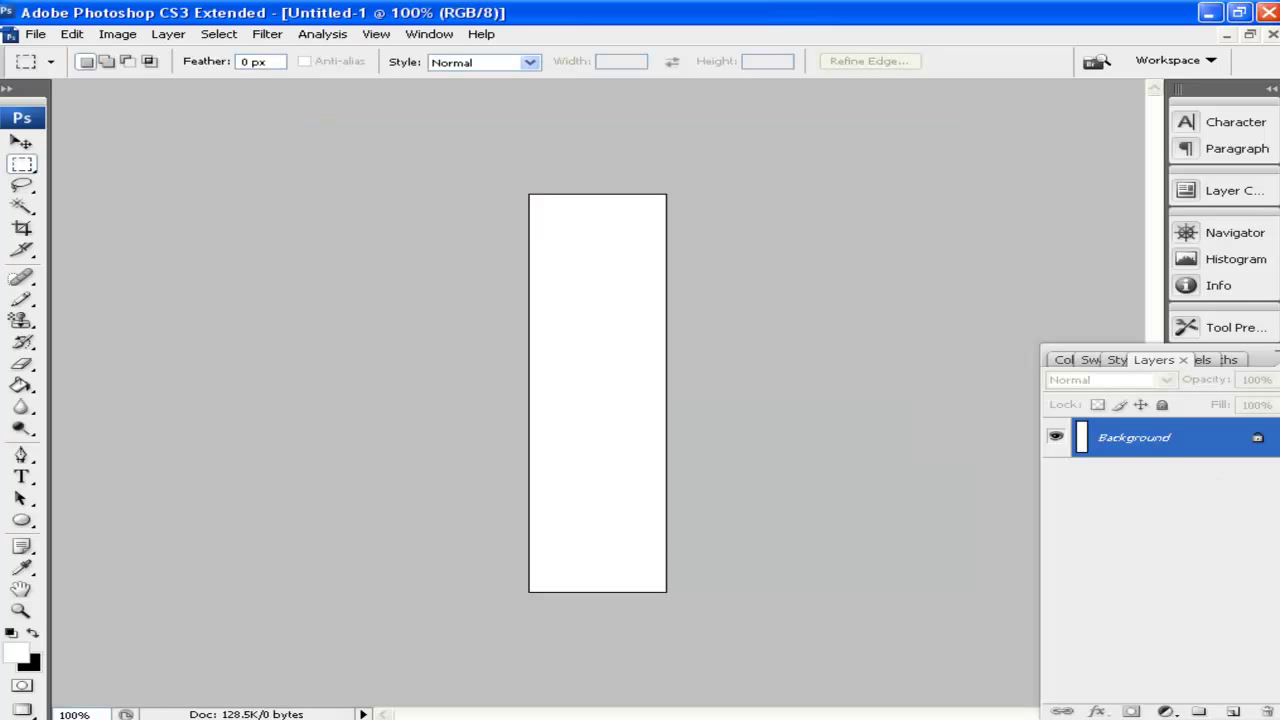
Replace the white background with a single empty transparent Layer 1.
drag(1206, 452, 1267, 711)
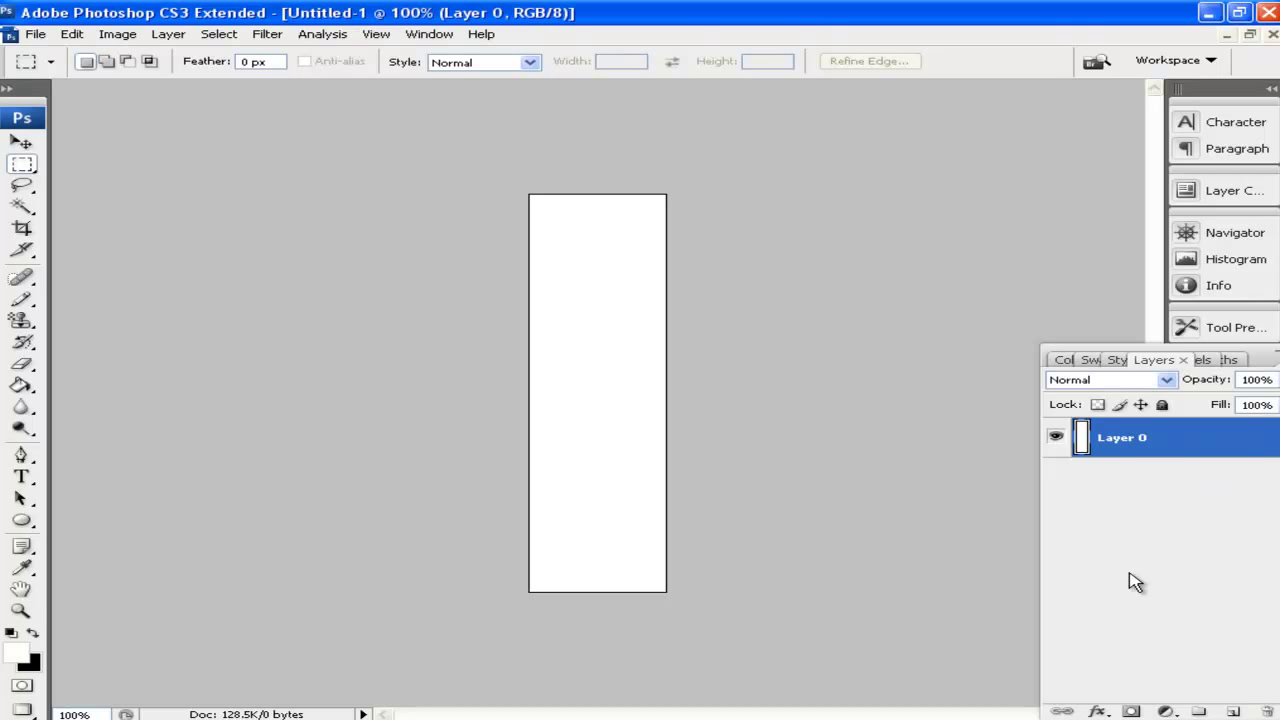
click(1233, 711)
drag(1186, 482, 1268, 711)
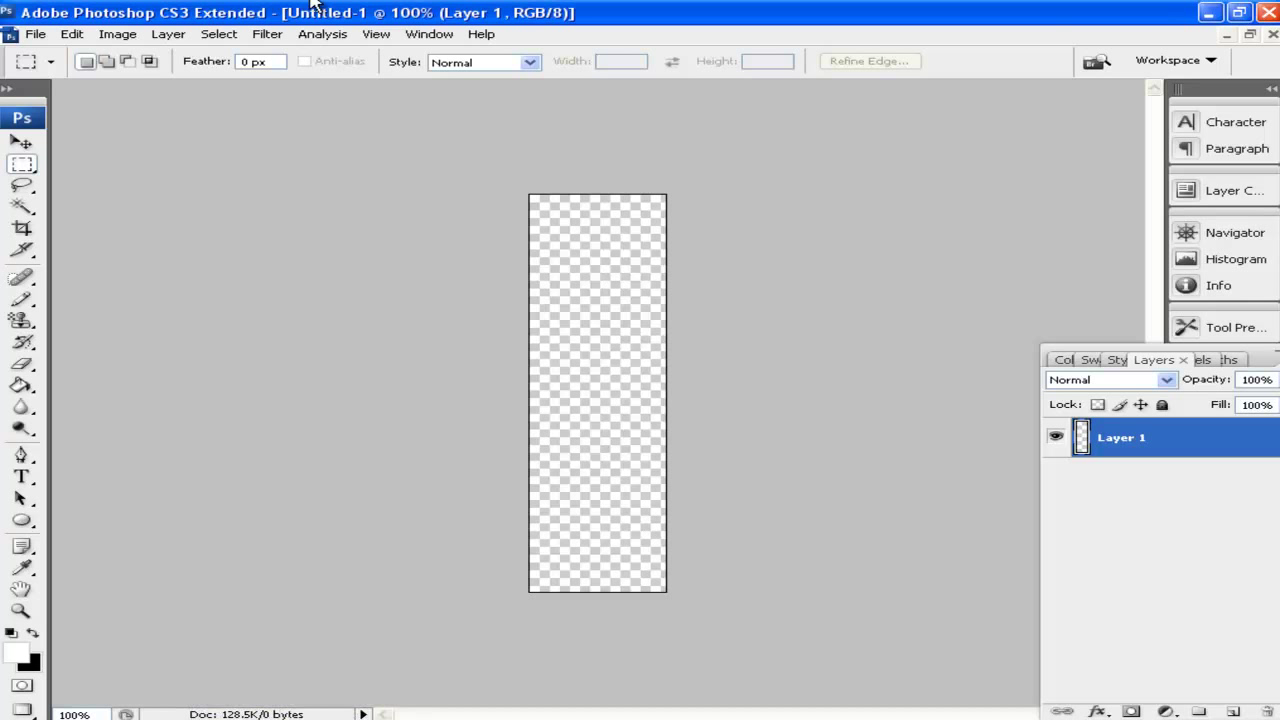
Launch Firefox from the Start menu and enter 'red background' in Google's search box.
key(super)
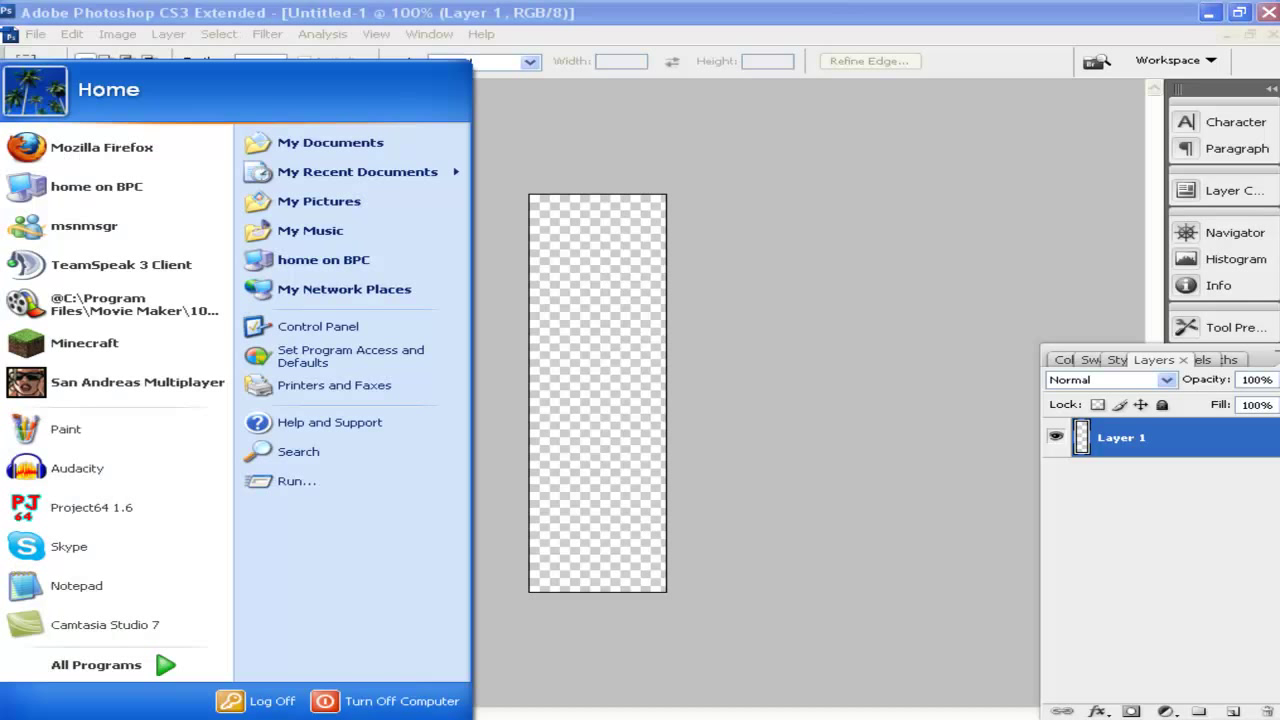
click(72, 152)
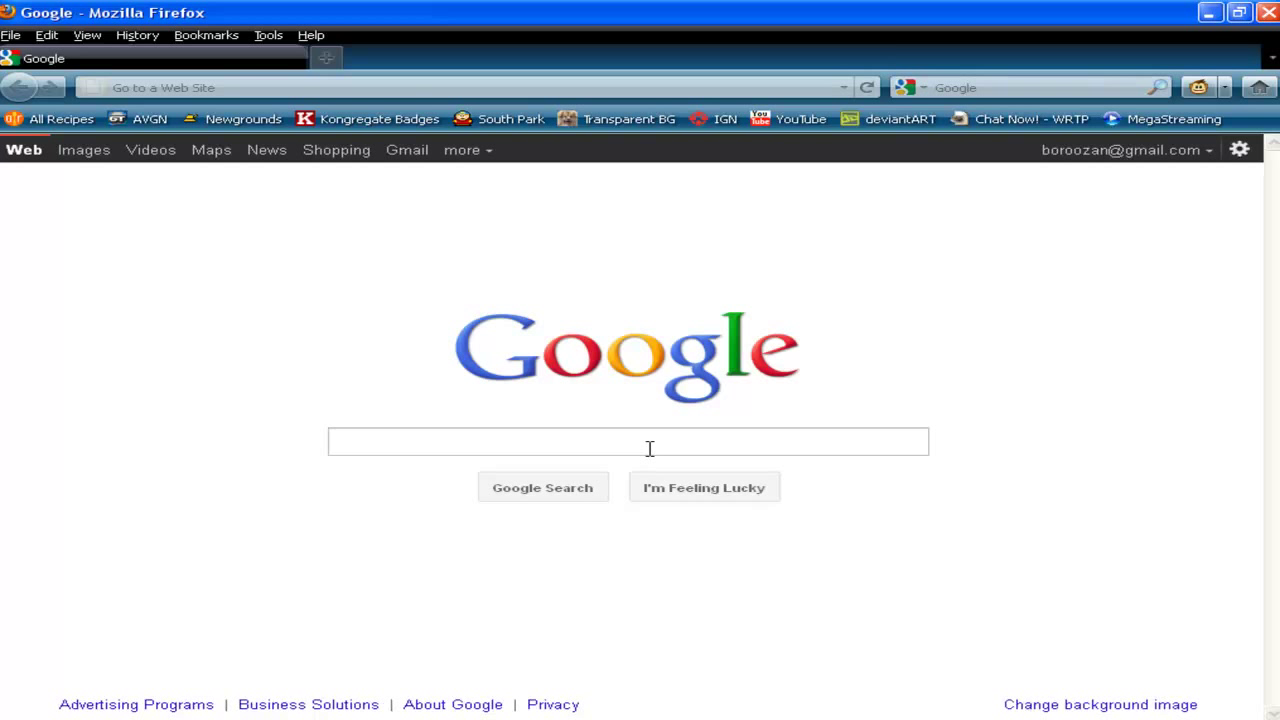
text(red backg)
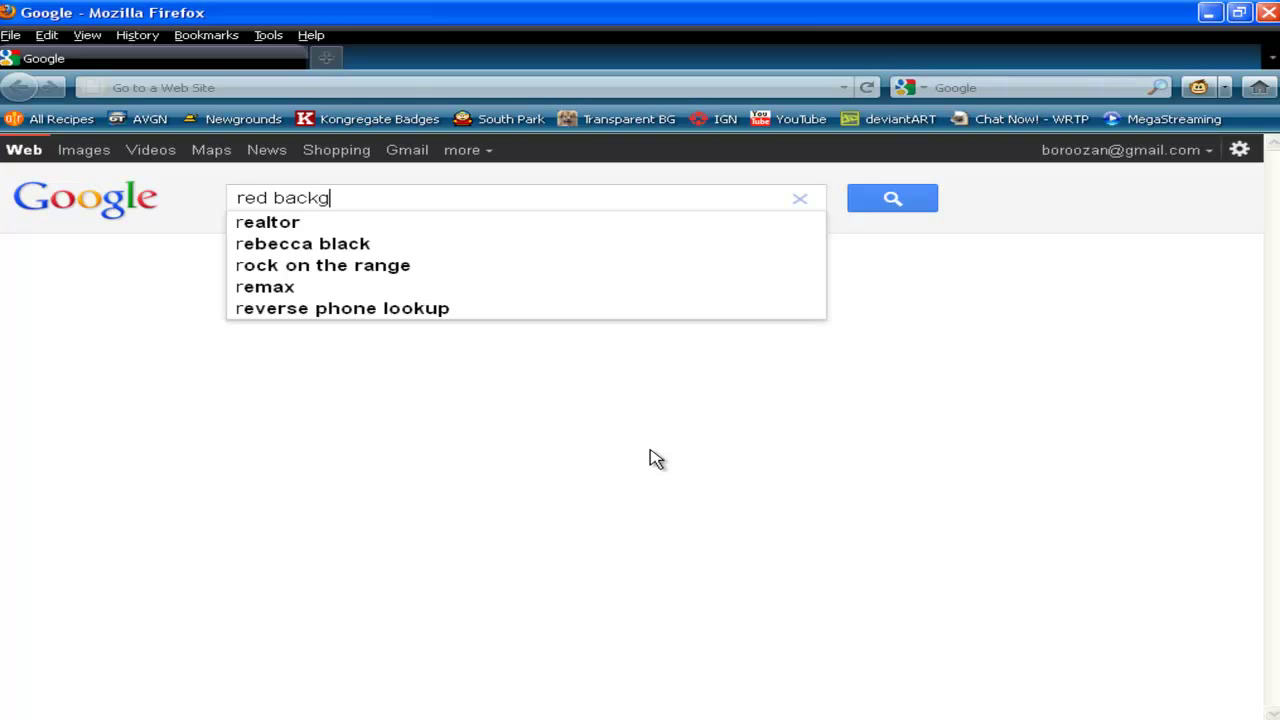
text(round)
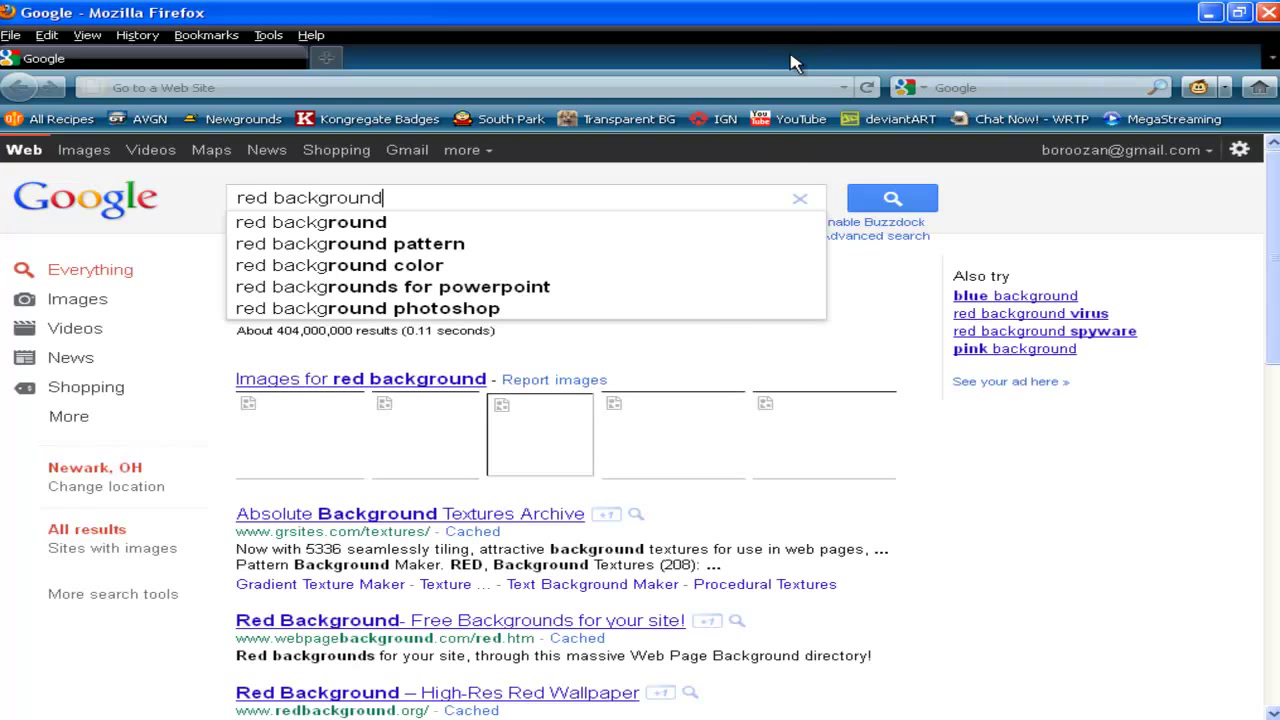
Run the search, switch to image results and open a textured red background result.
key(Return)
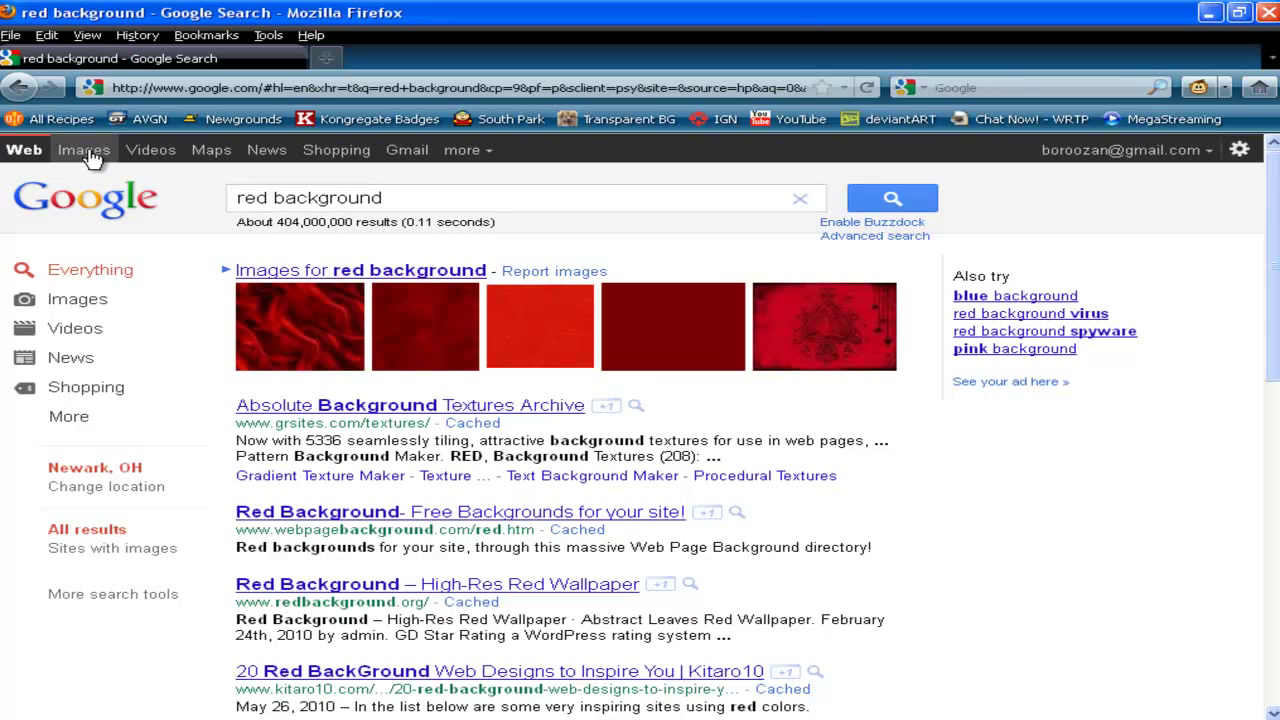
click(89, 154)
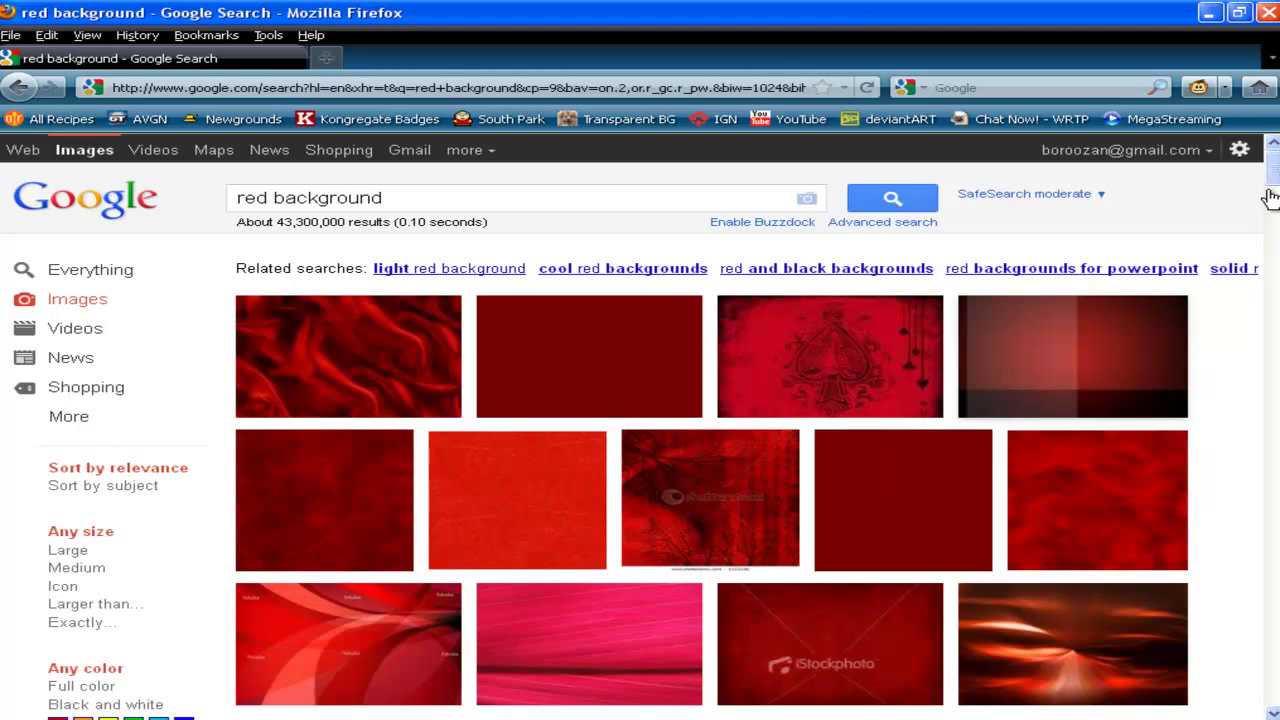
mouse_move(1270, 192)
mouse_down()
mouse_move(1273, 300)
mouse_move(1274, 187)
mouse_move(1272, 212)
mouse_up()
scroll(1272, 184, down, 3)
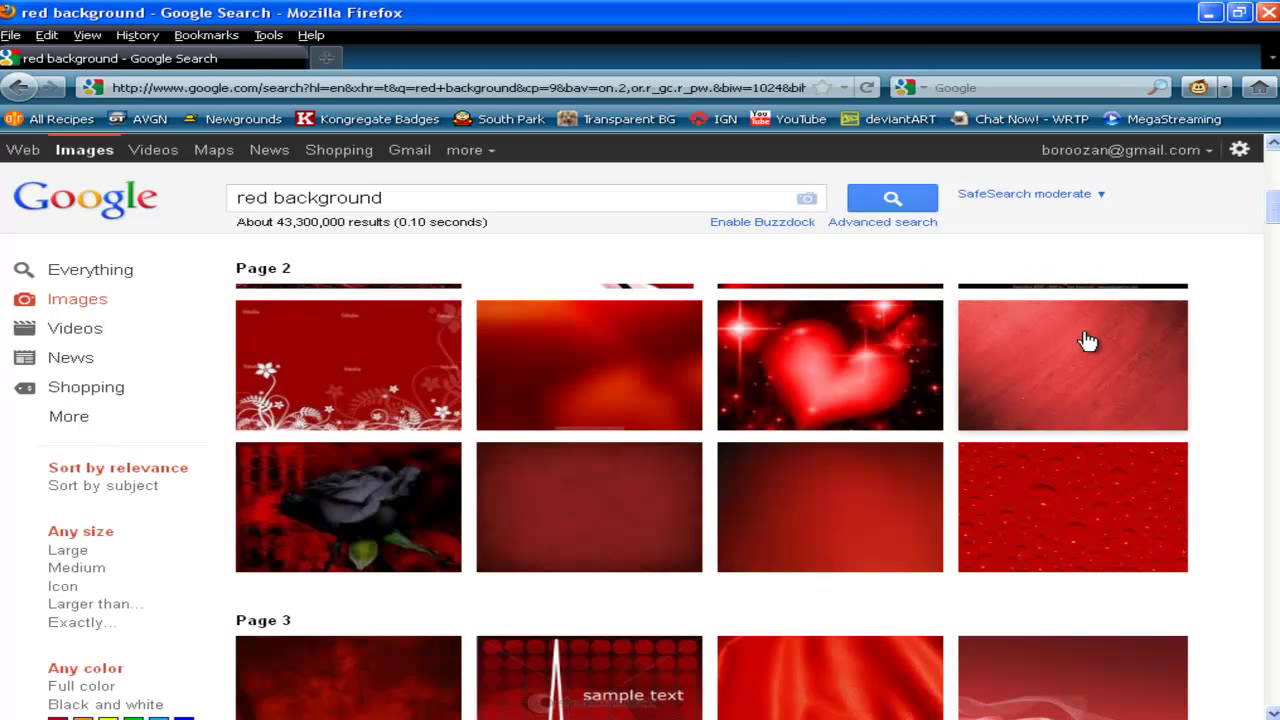
click(1087, 340)
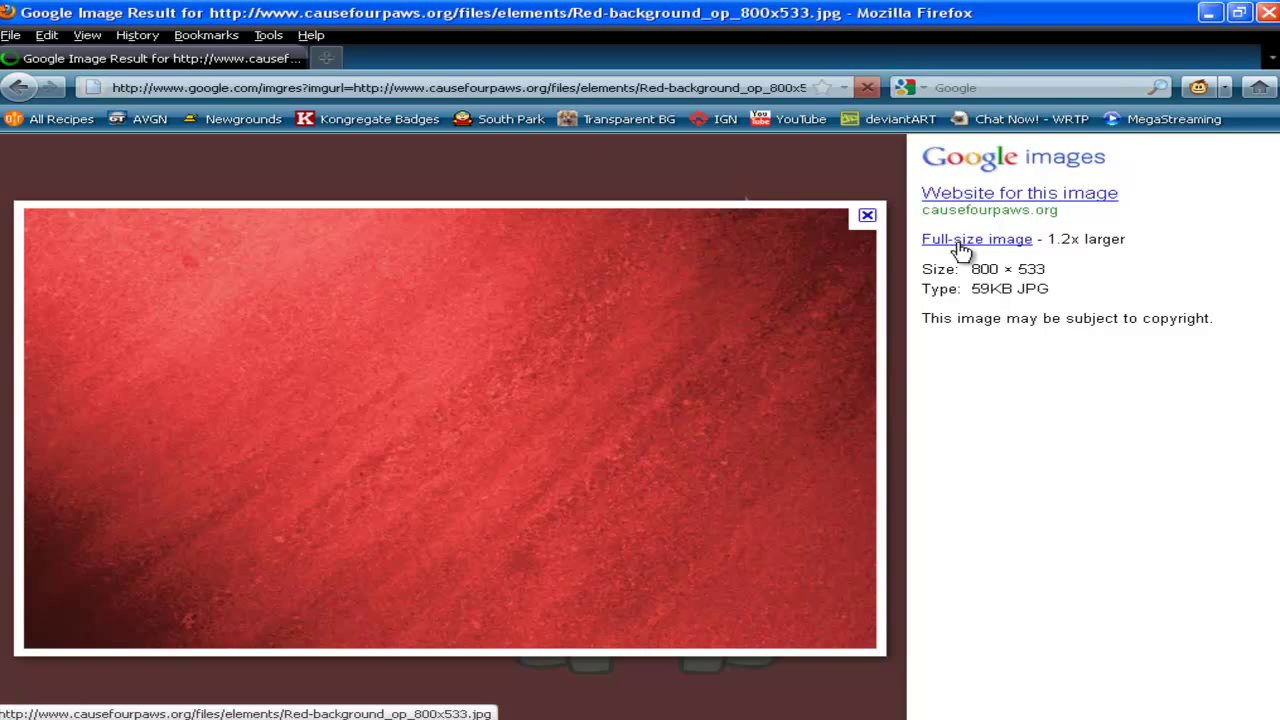
Copy the full-size 800×533 red image and return to Photoshop.
click(960, 248)
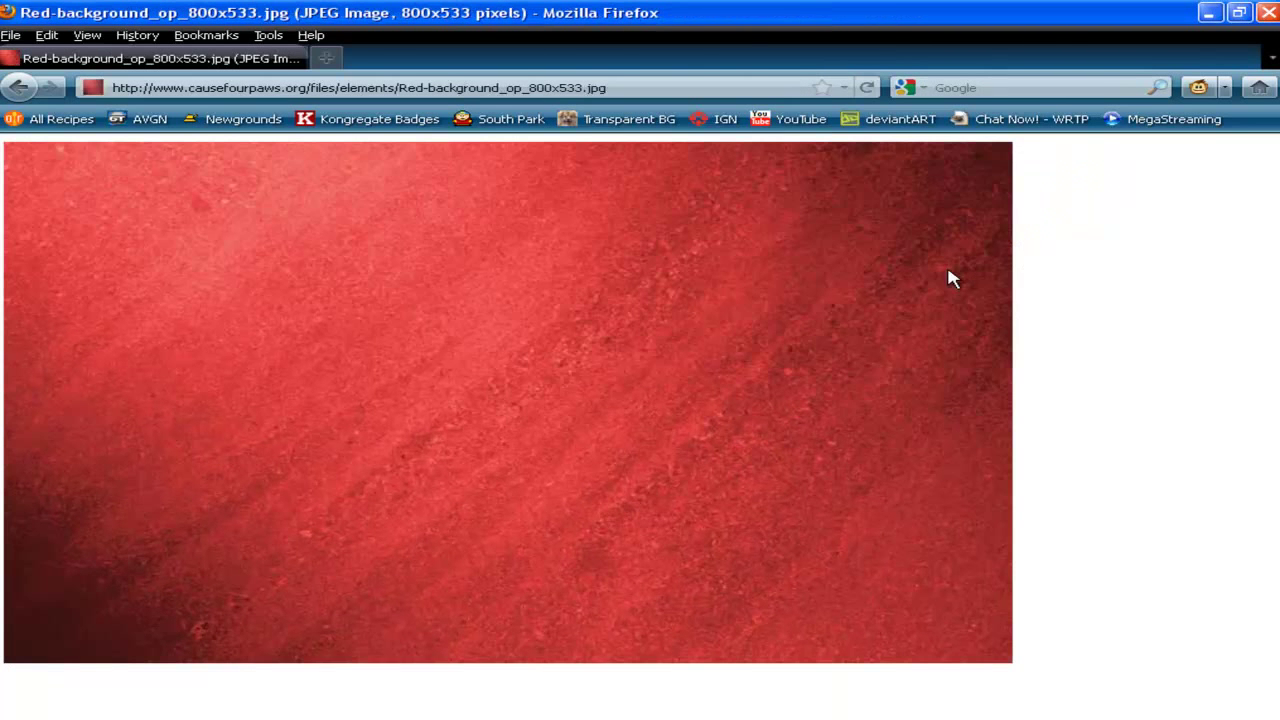
right_click(604, 300)
click(641, 312)
key(alt+Tab)
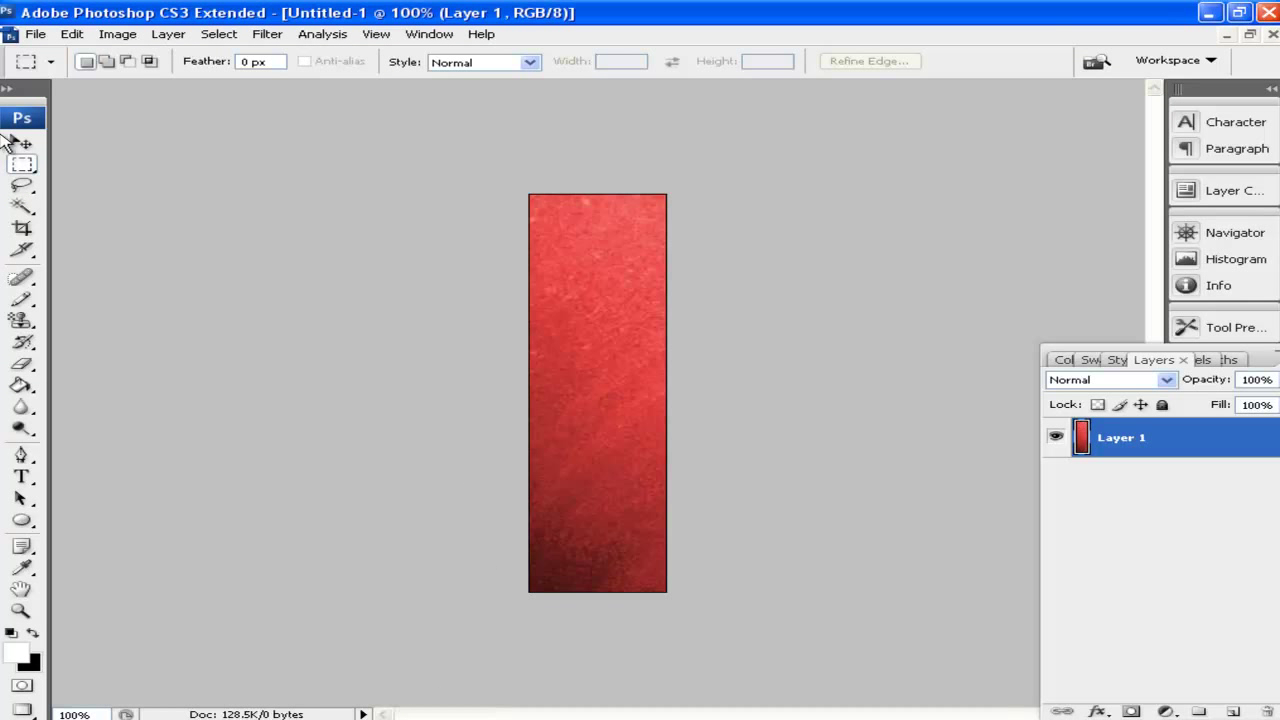
key(ctrl+v)
key(v)
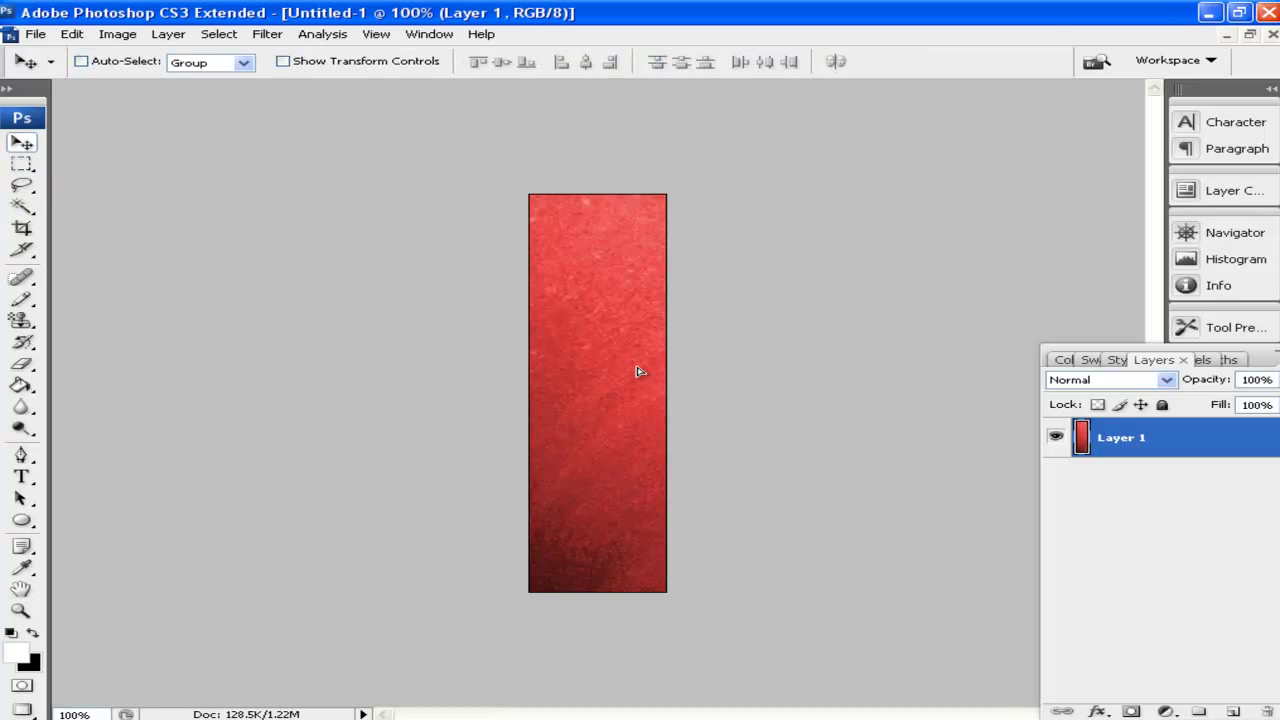
drag(640, 372, 155, 345)
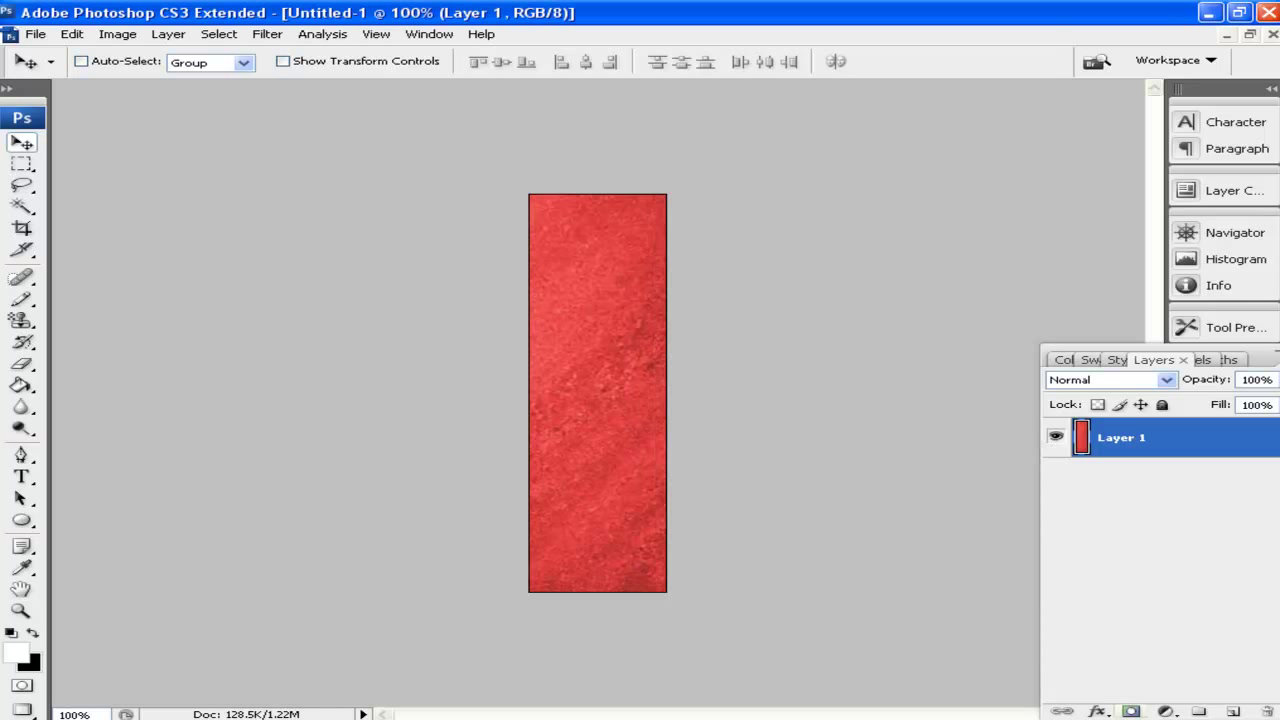
click(1234, 712)
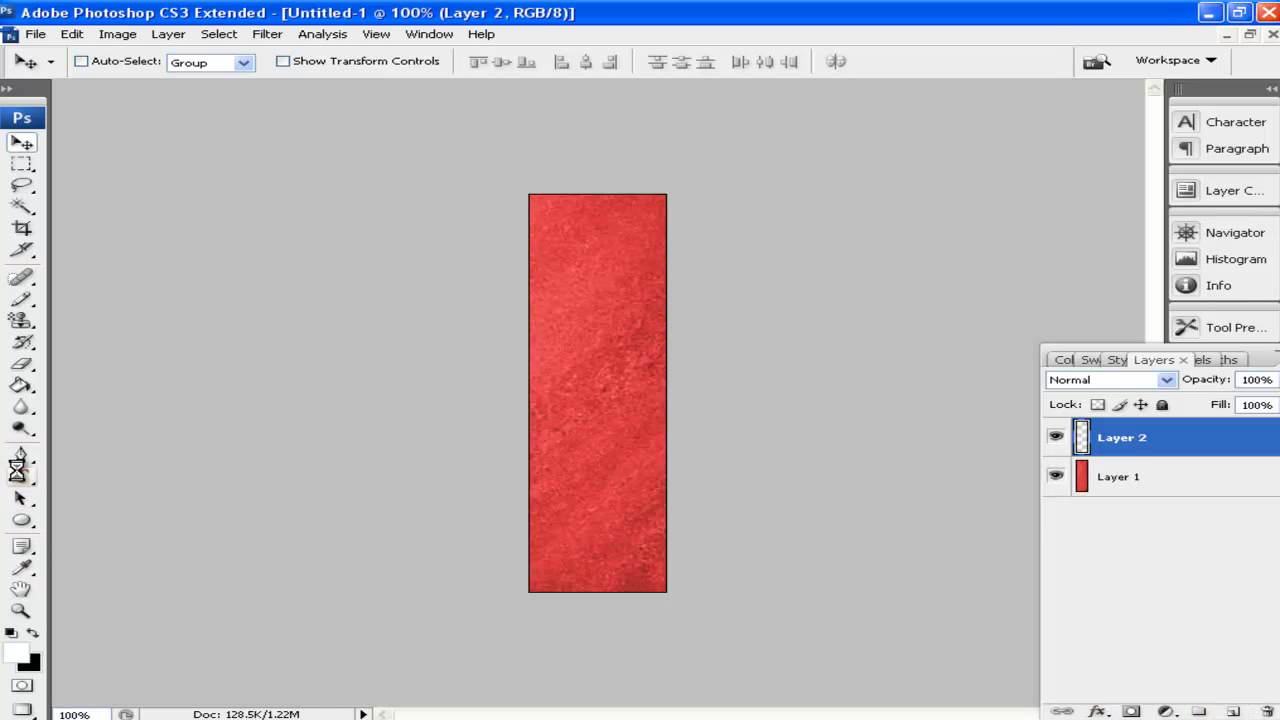
click(21, 477)
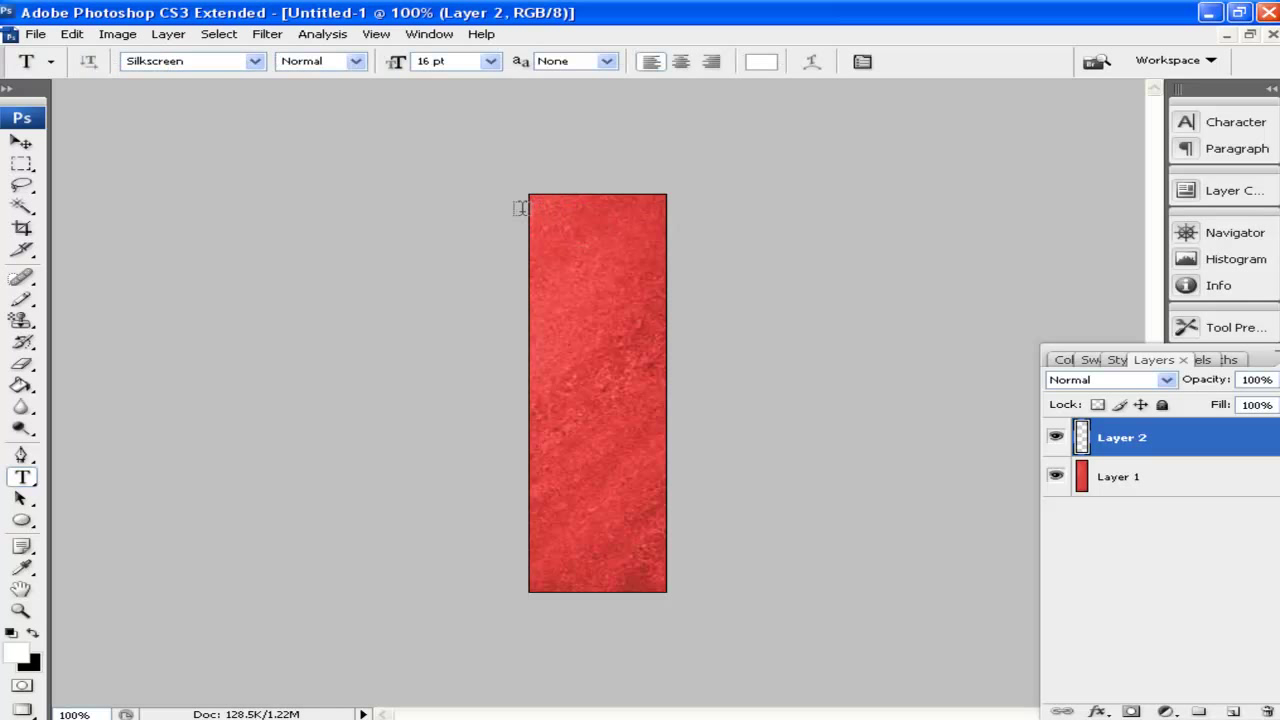
drag(529, 205, 667, 241)
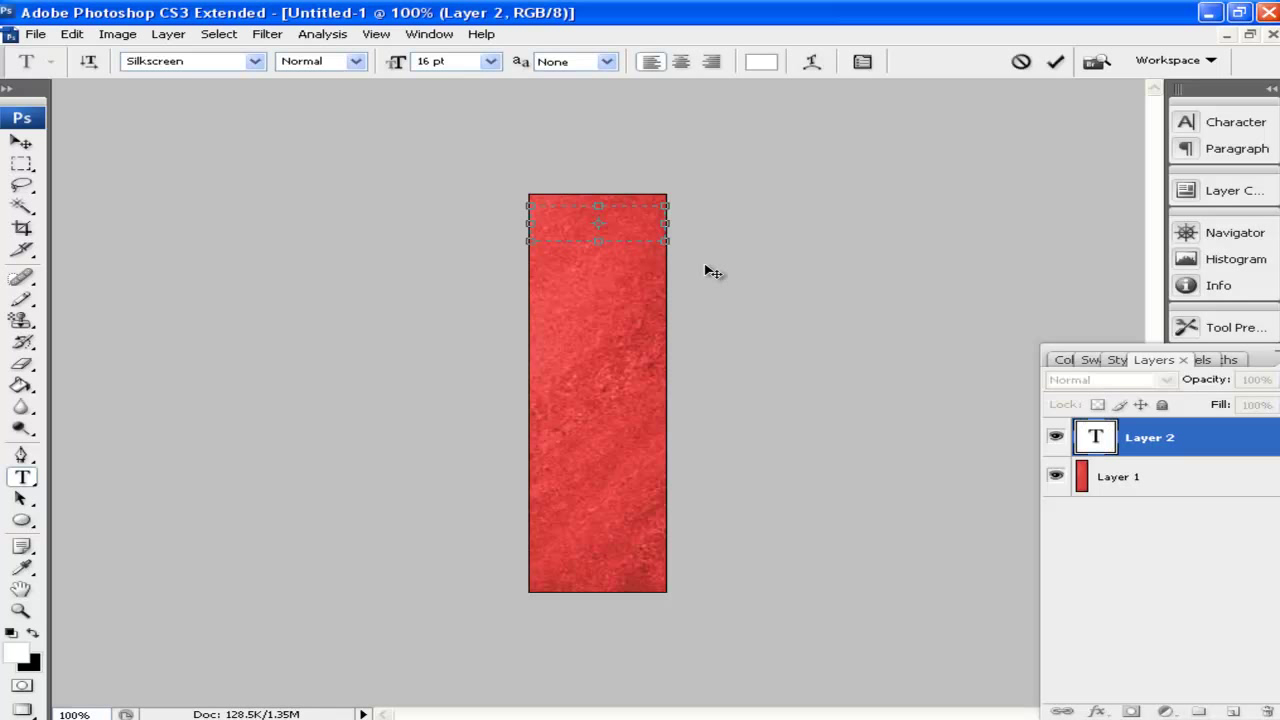
text(LET'S PLAY)
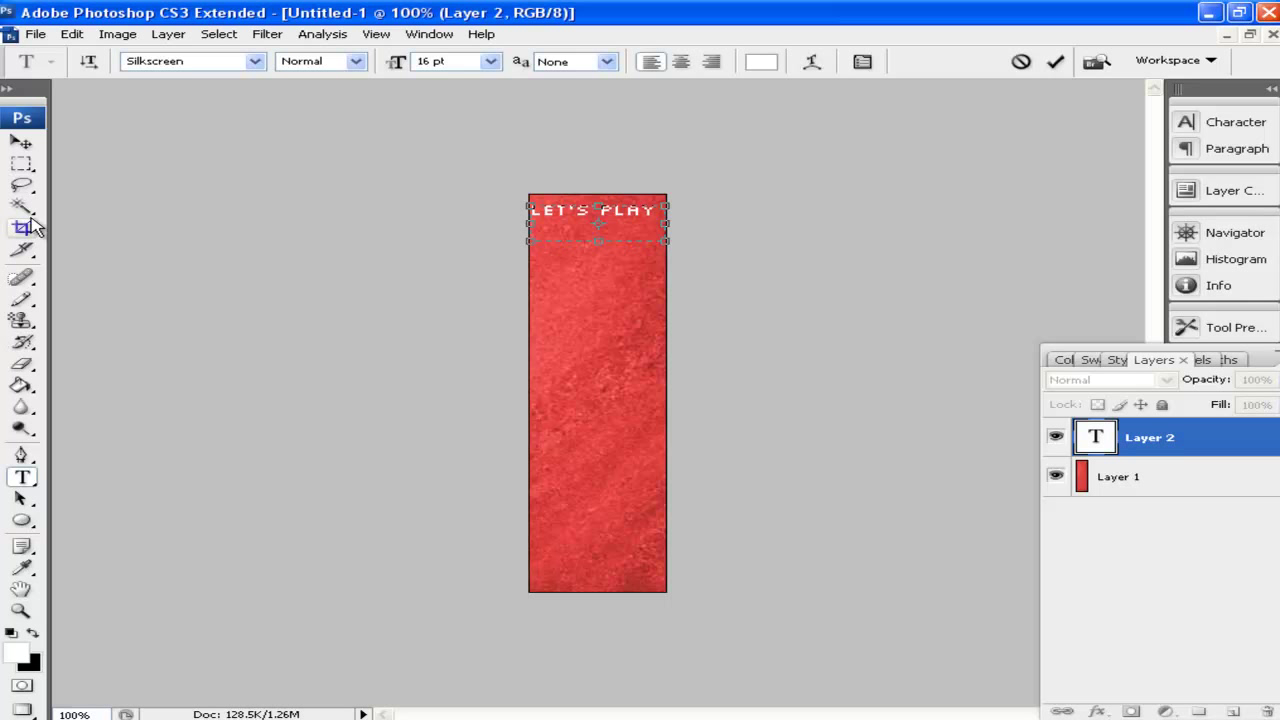
click(20, 163)
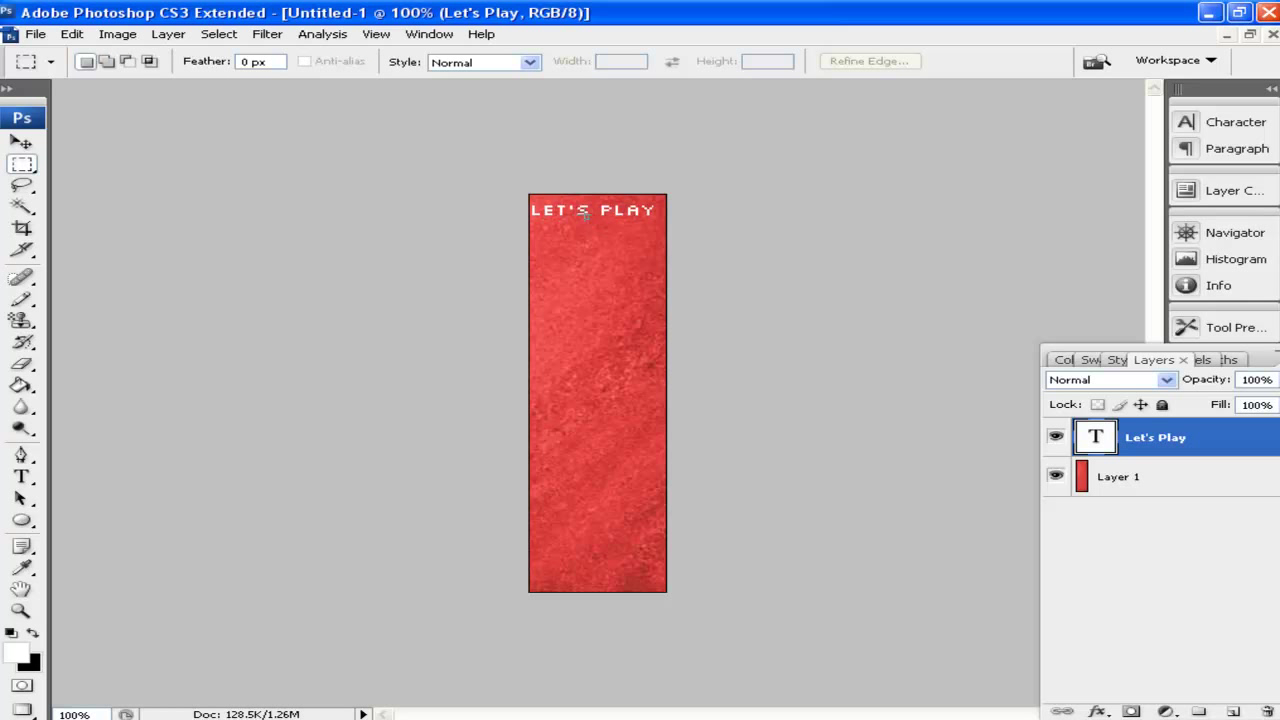
click(683, 211)
drag(597, 189, 597, 194)
drag(1228, 443, 1267, 711)
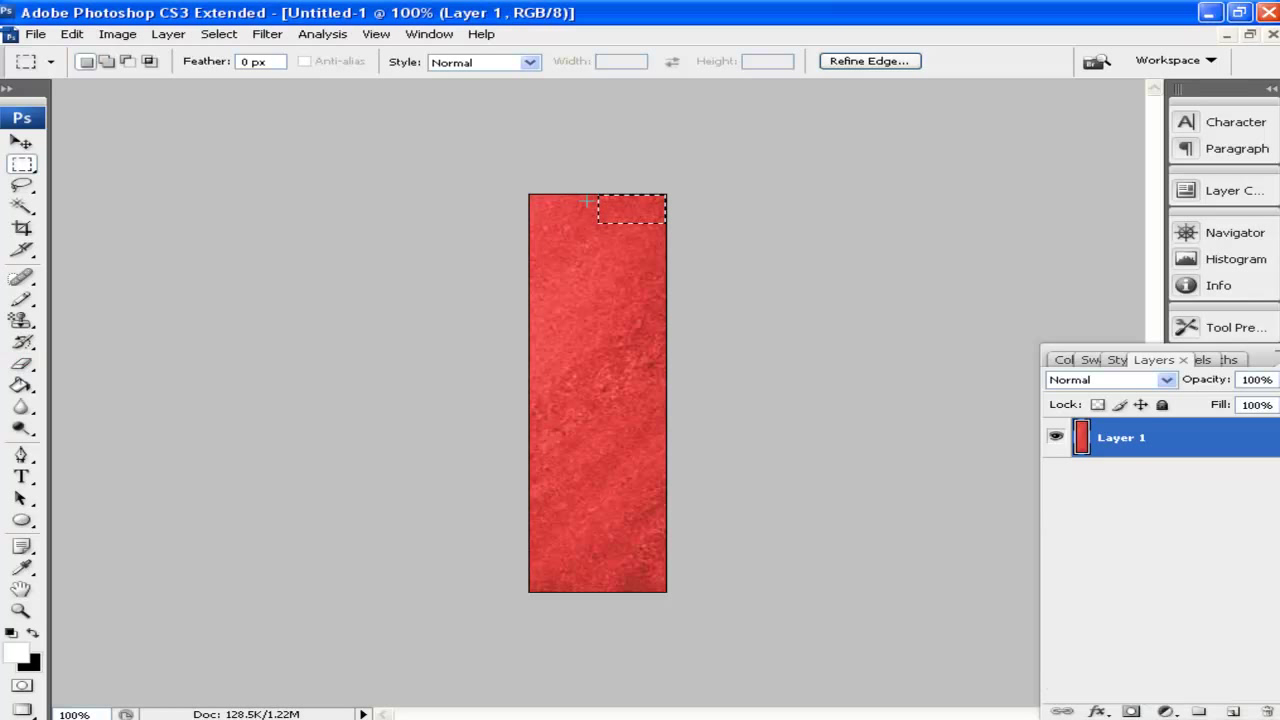
Add the LET'S text near the bar's top-left and tilt it counter-clockwise.
click(21, 477)
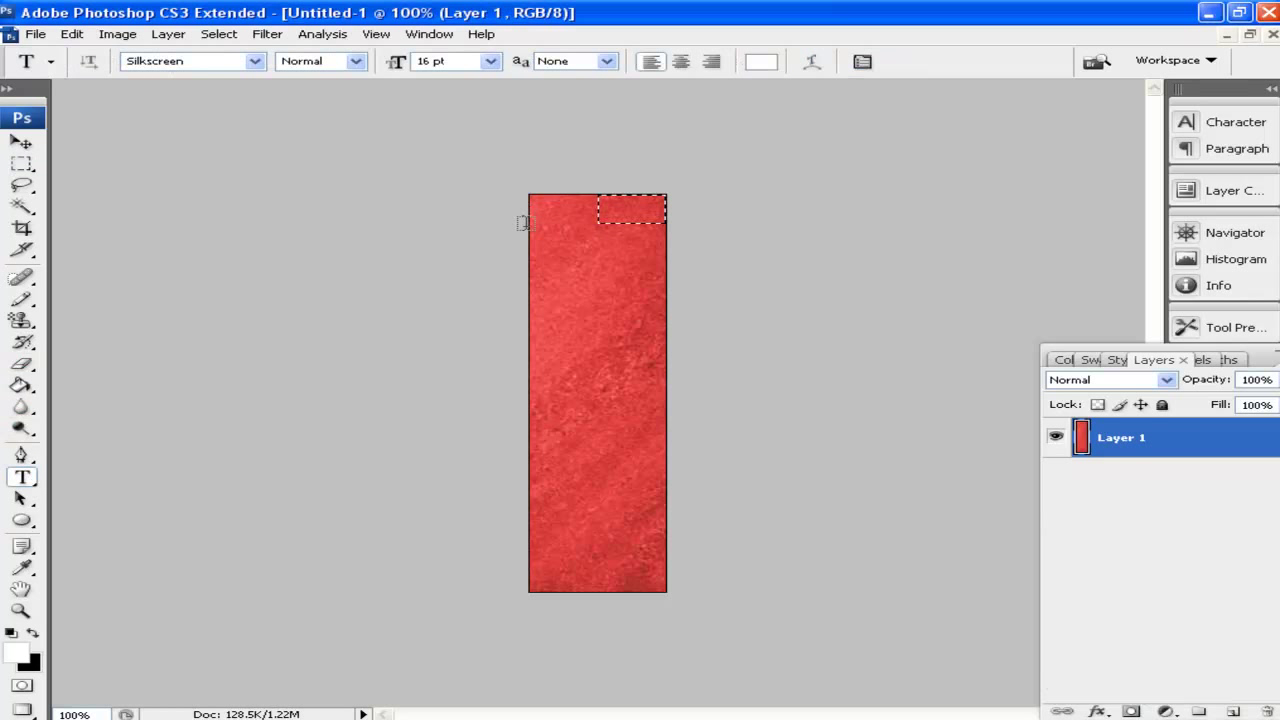
drag(520, 219, 622, 262)
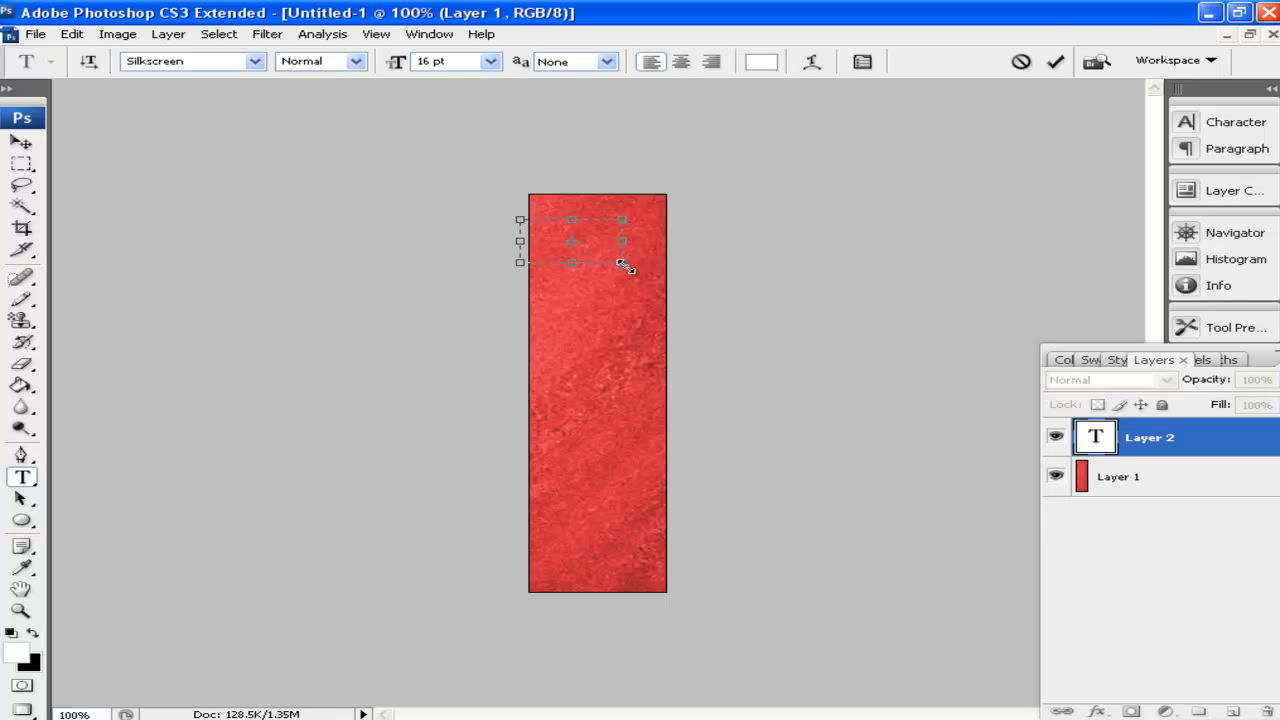
text(LET'S)
click(21, 163)
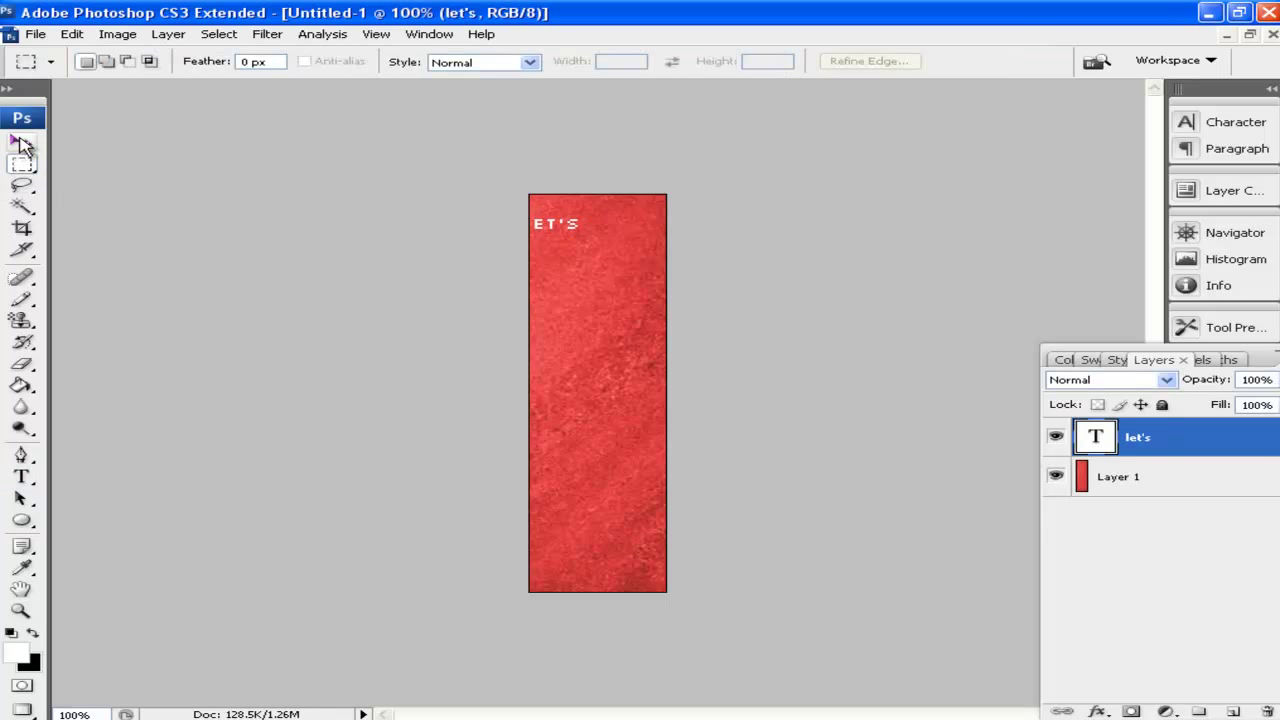
click(21, 142)
drag(582, 229, 628, 191)
key(ctrl+t)
key(Return)
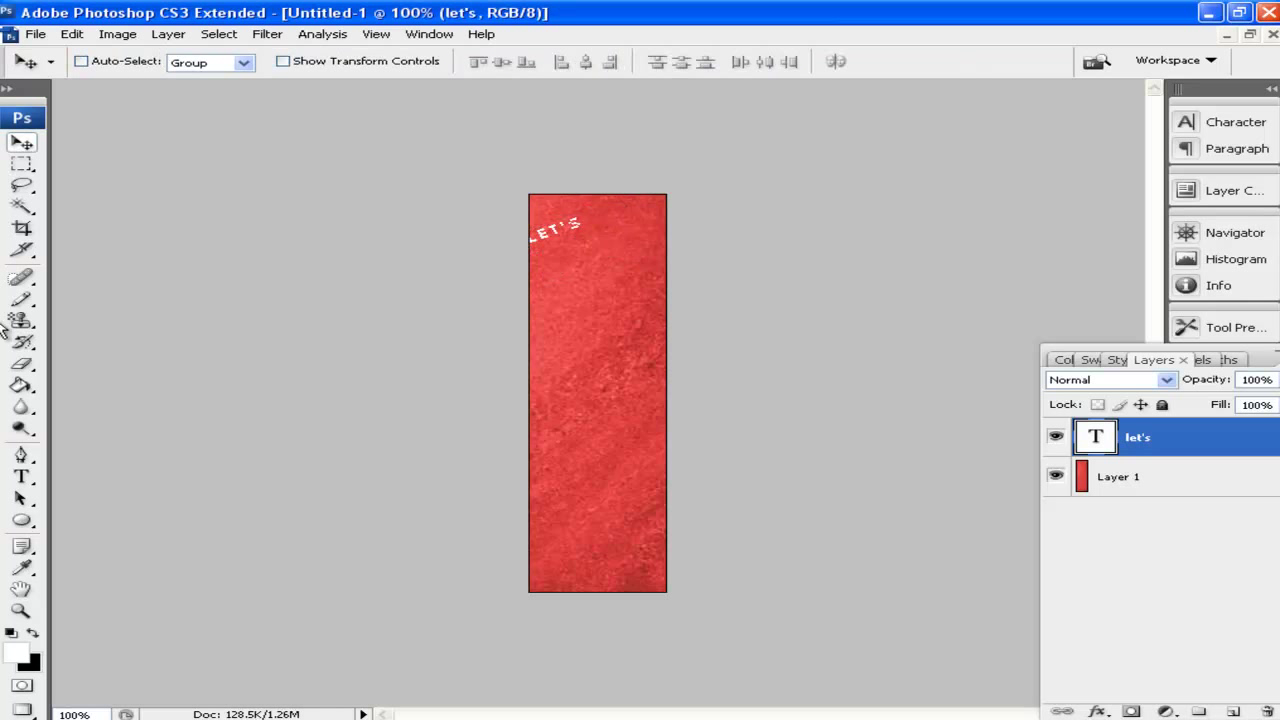
Add PLAY right of LET'S, rotate it about 30° clockwise and move it slightly down-right.
click(21, 477)
click(587, 233)
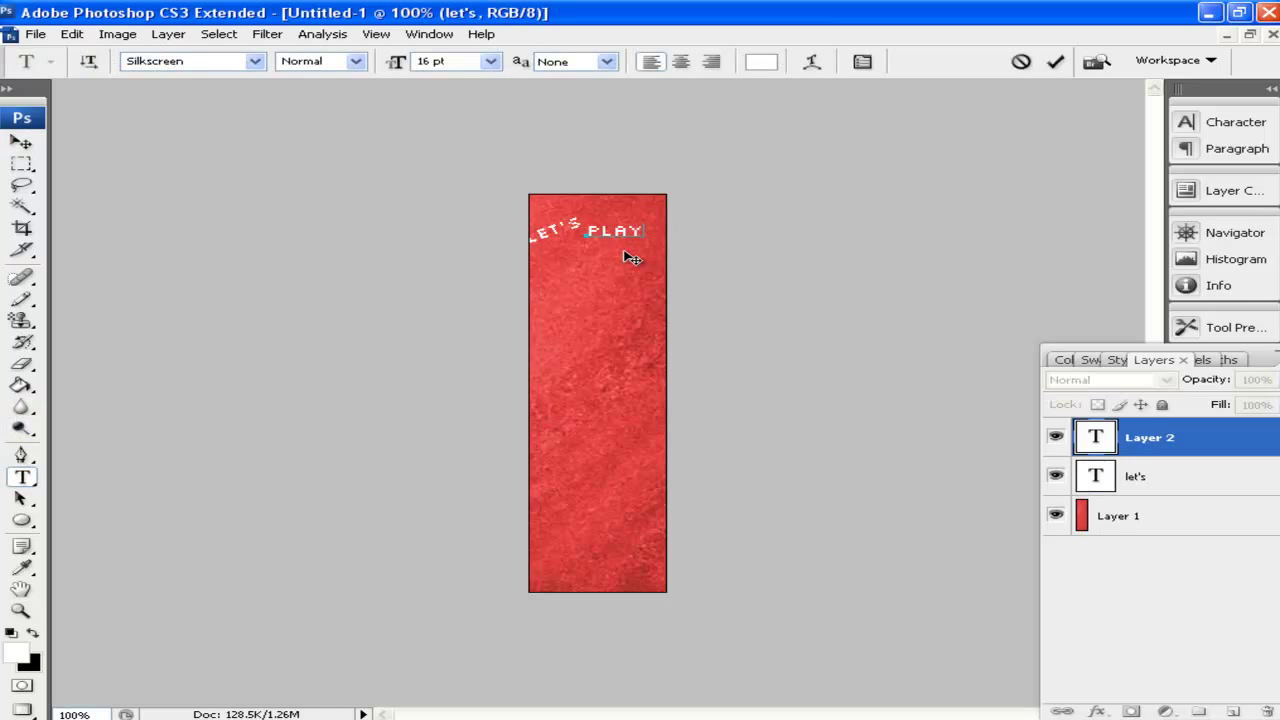
click(22, 144)
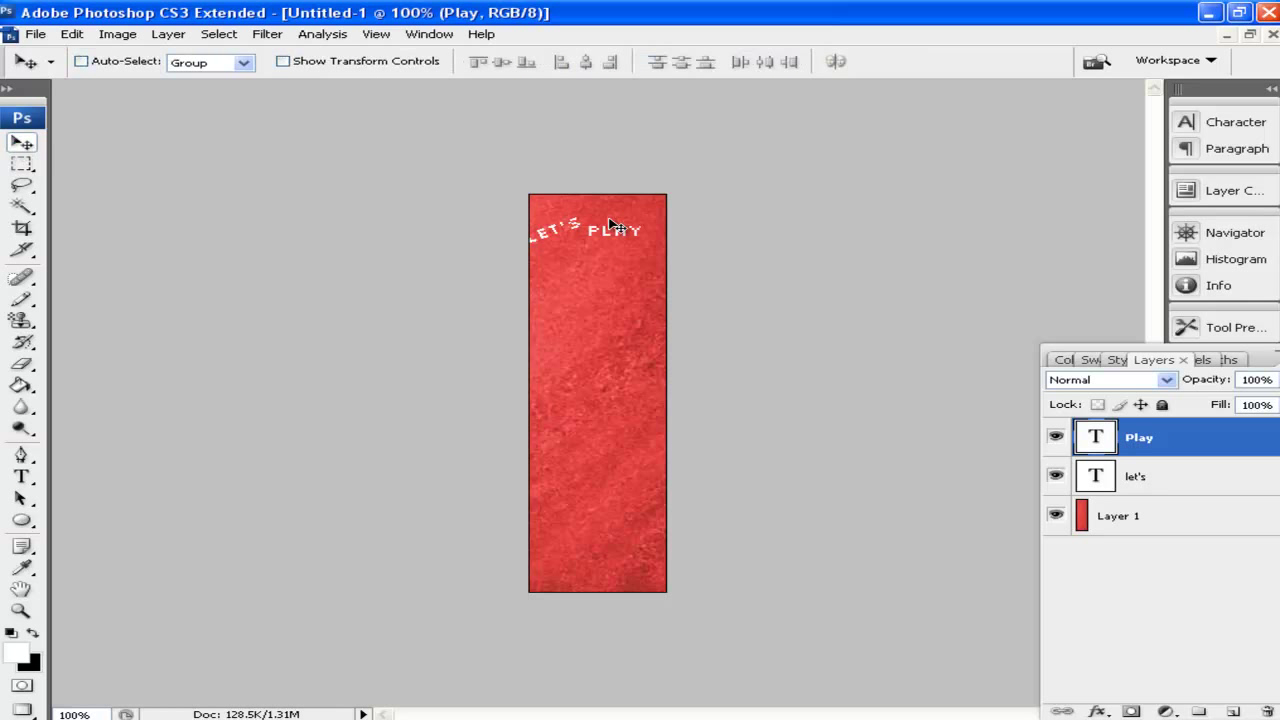
key(ctrl+t)
drag(660, 216, 664, 240)
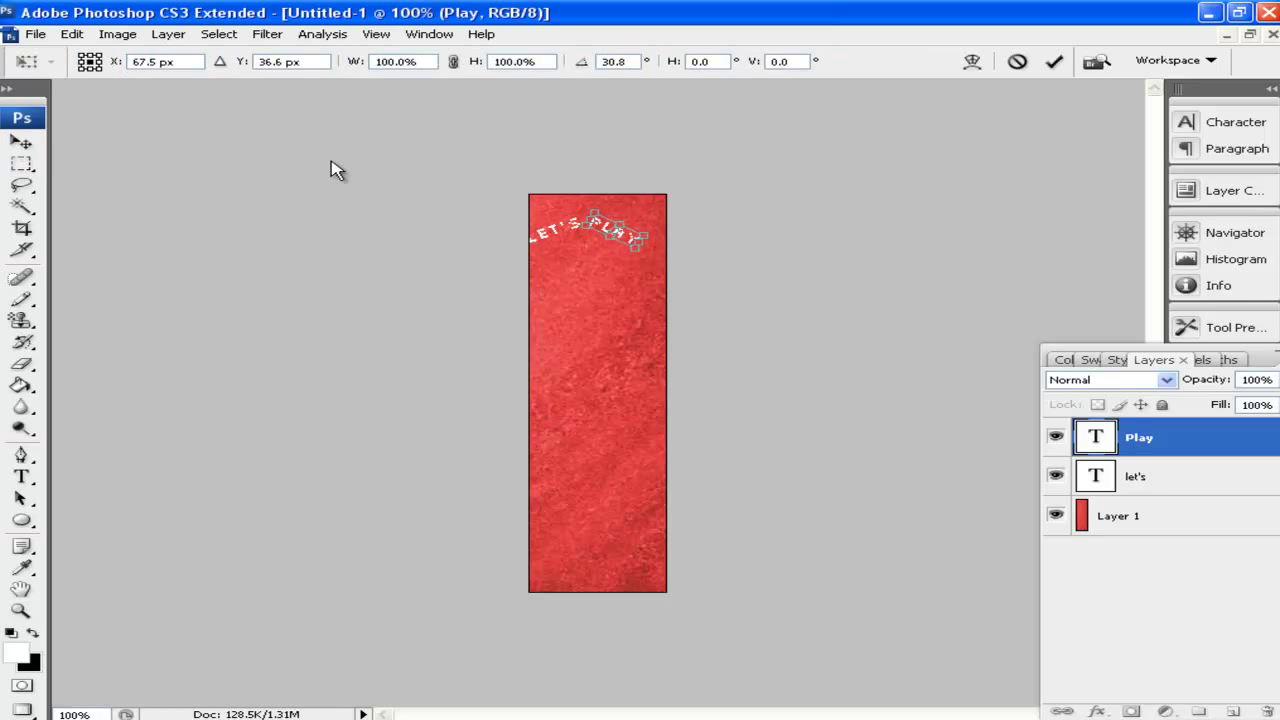
click(22, 144)
key(Return)
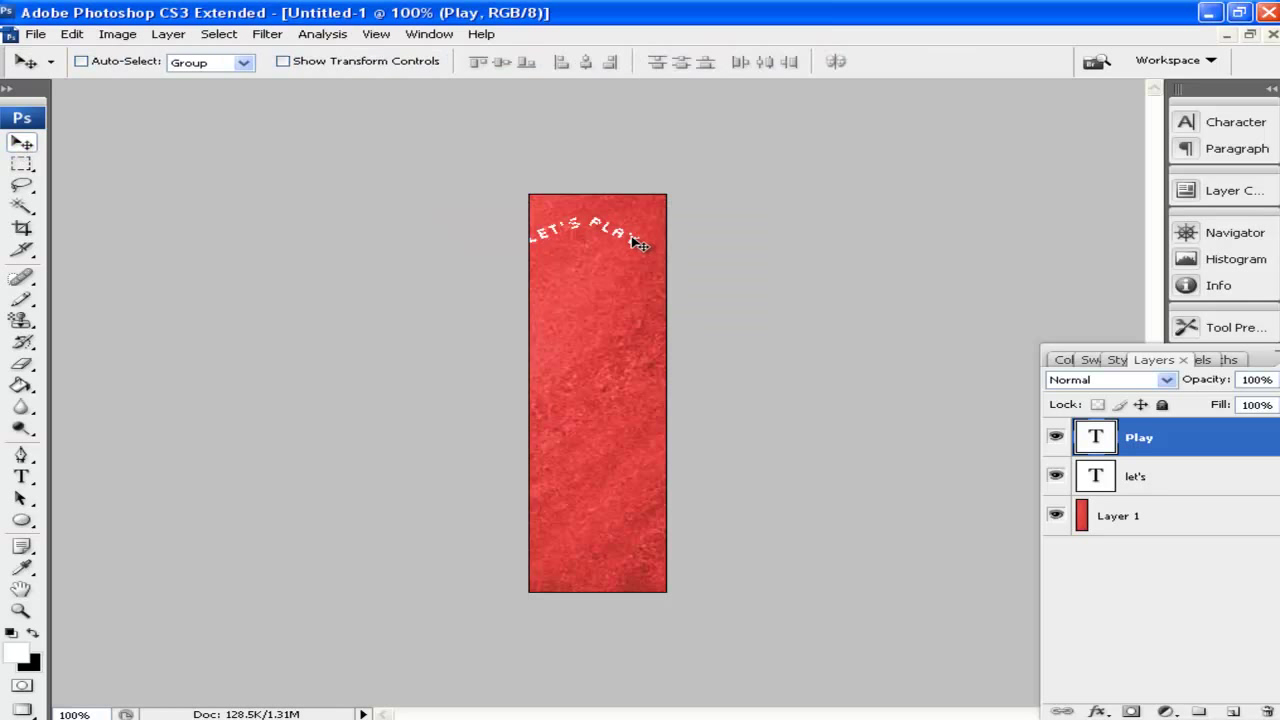
drag(632, 240, 662, 249)
click(1150, 478)
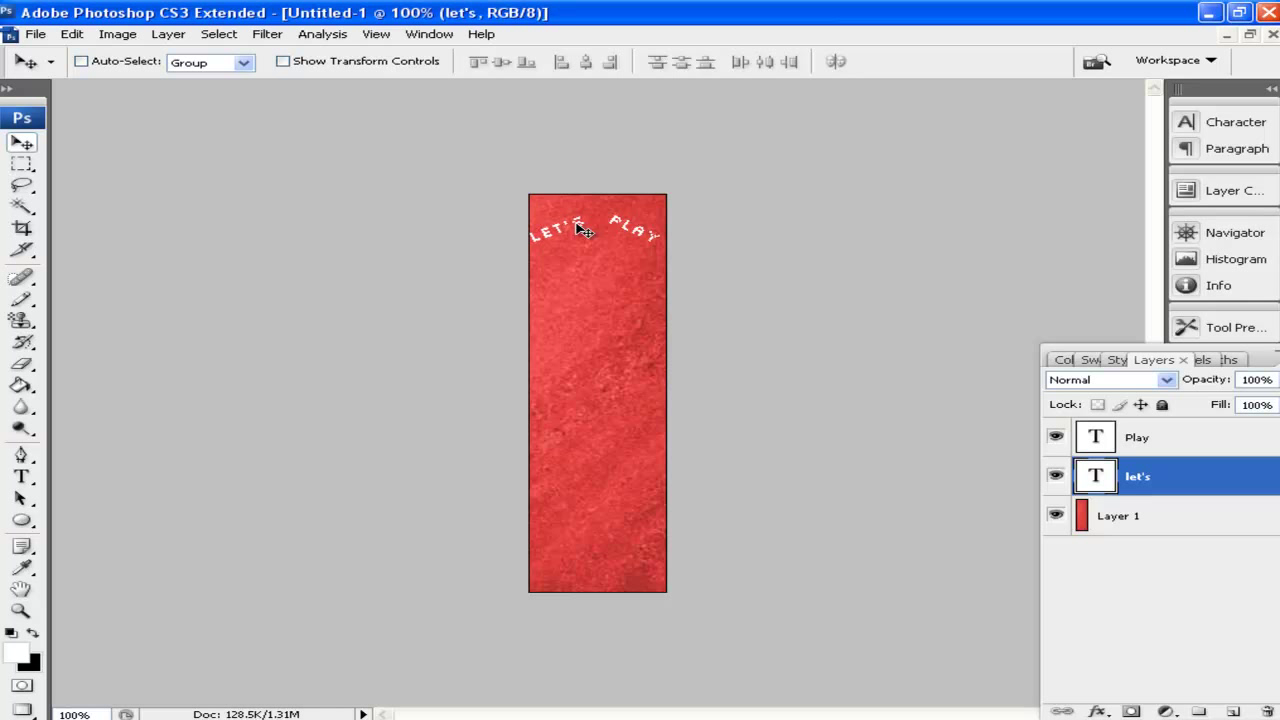
Nudge LET'S up, then add POKEMON on one line under LET'S PLAY and centre it.
drag(585, 230, 588, 228)
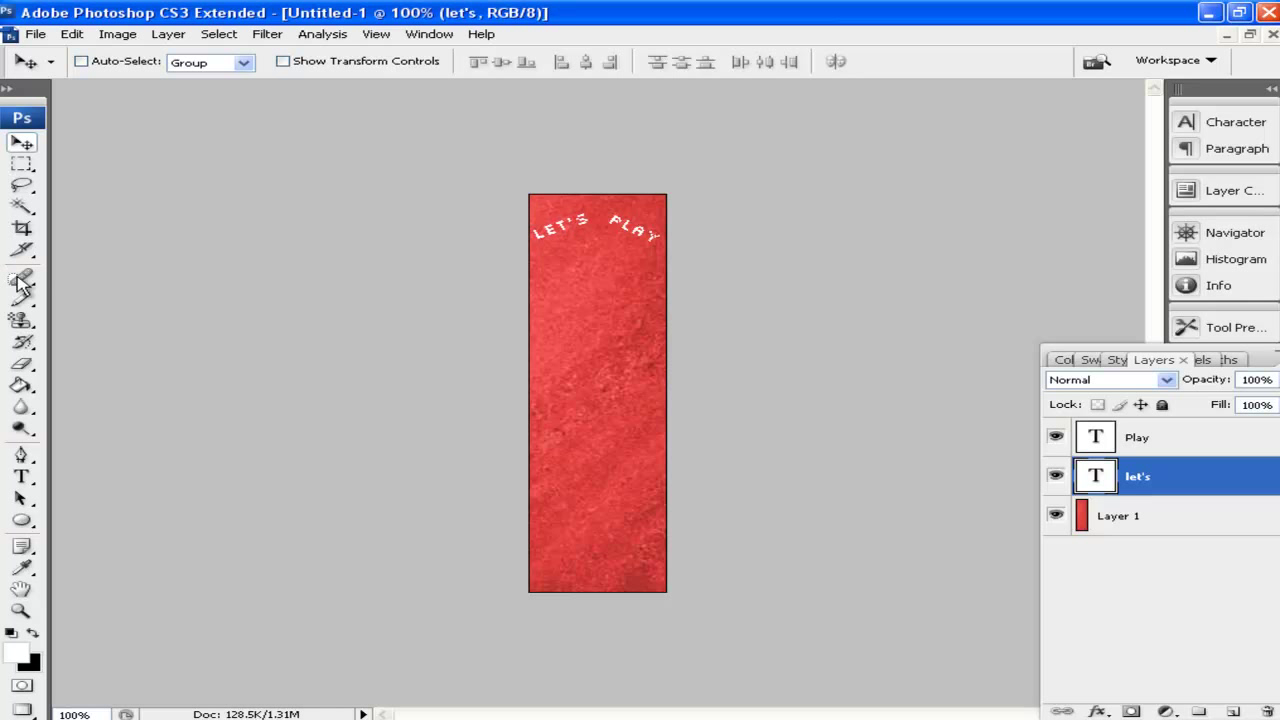
click(20, 428)
click(21, 477)
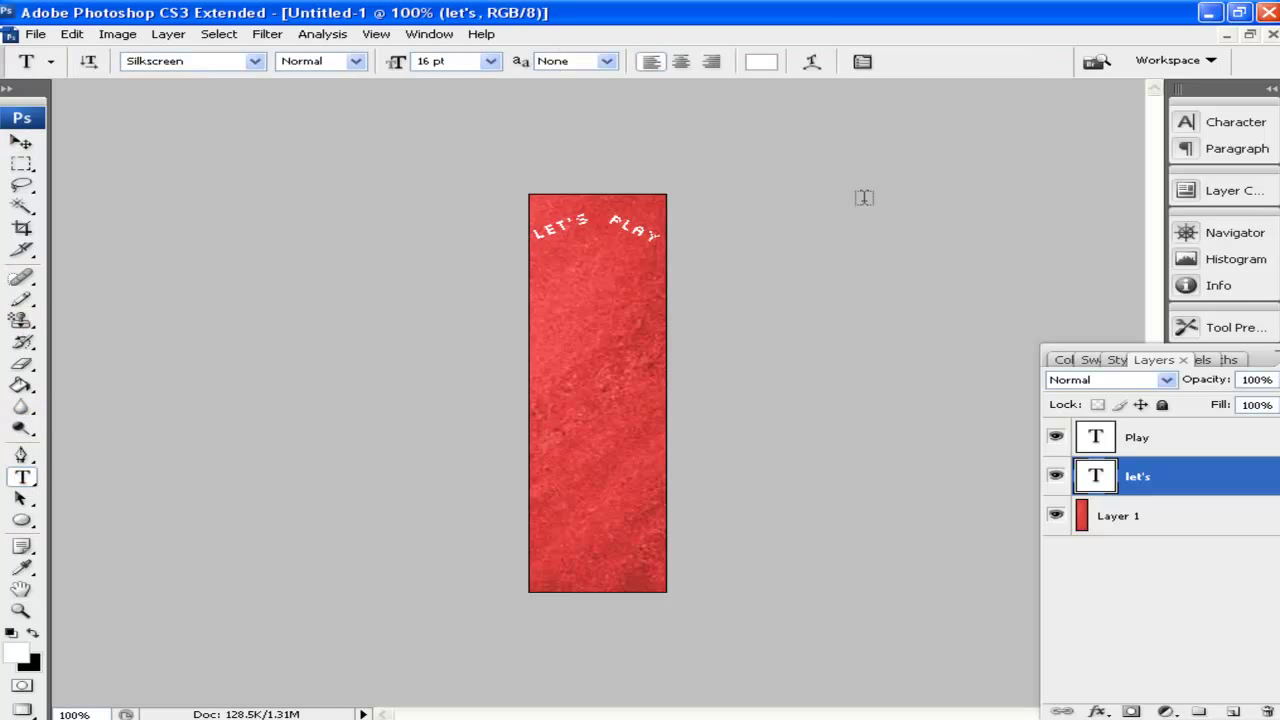
drag(689, 258, 635, 270)
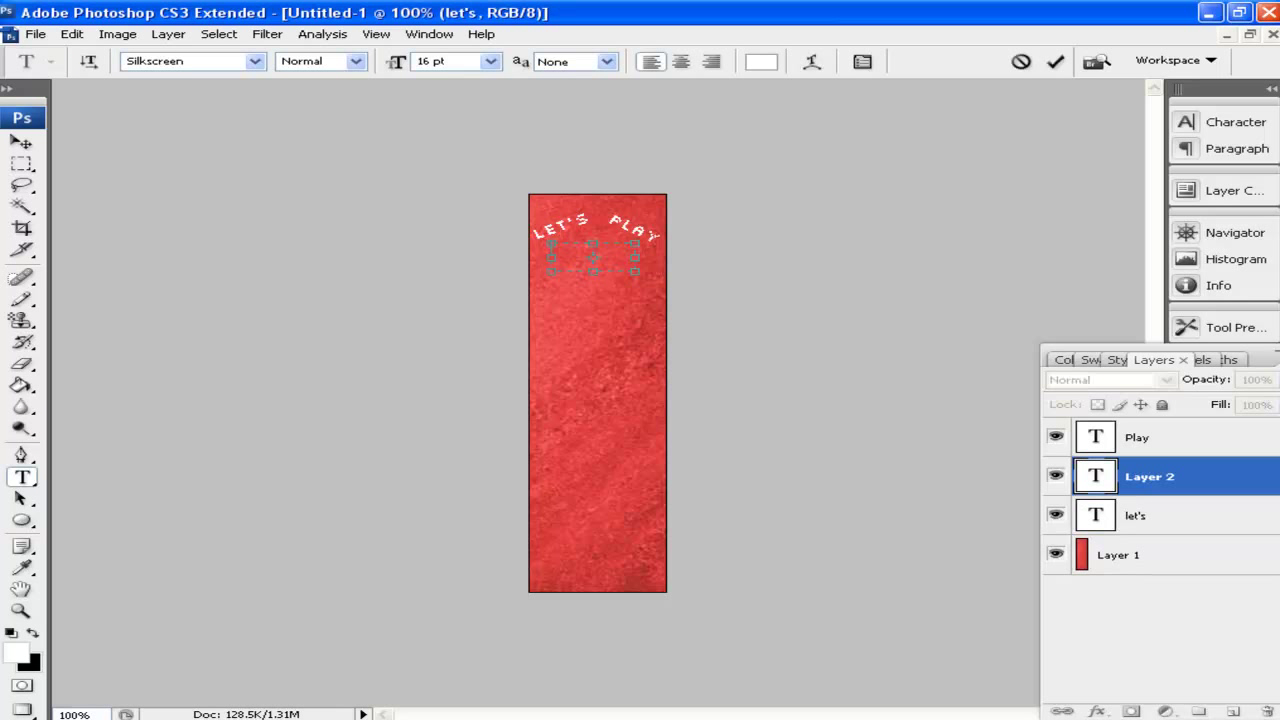
text(POKEMON)
drag(645, 277, 668, 265)
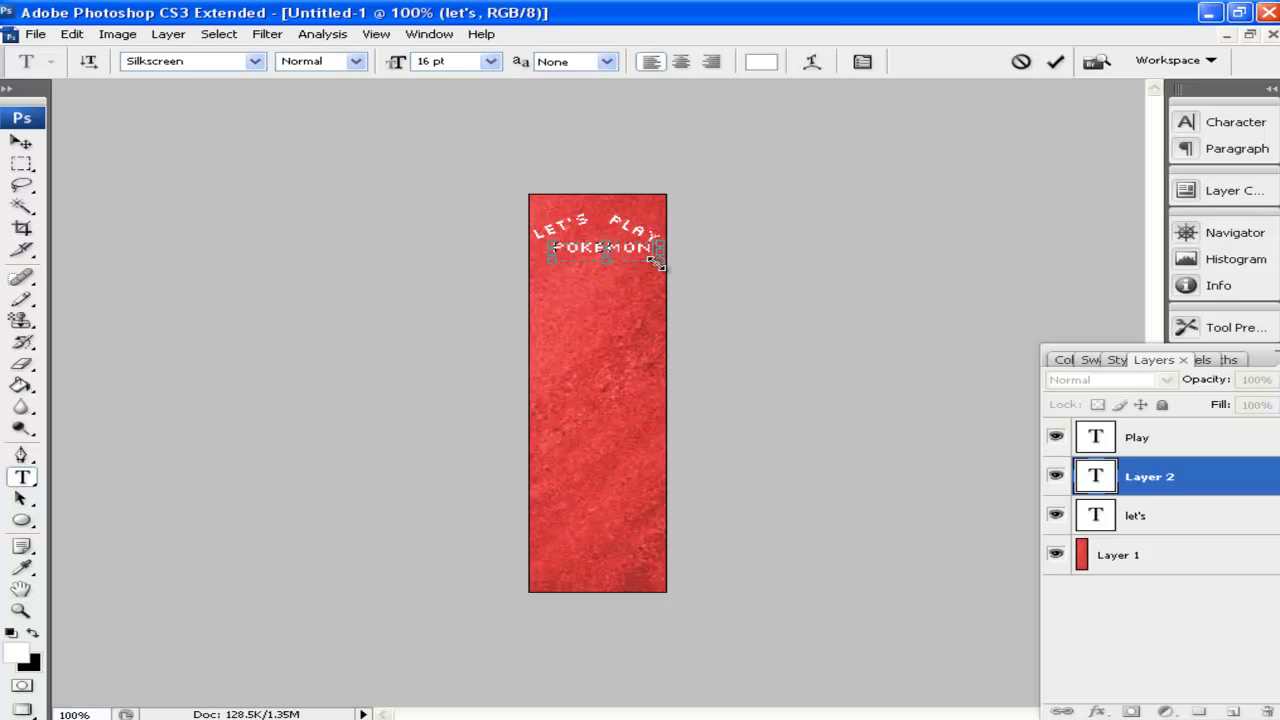
click(21, 143)
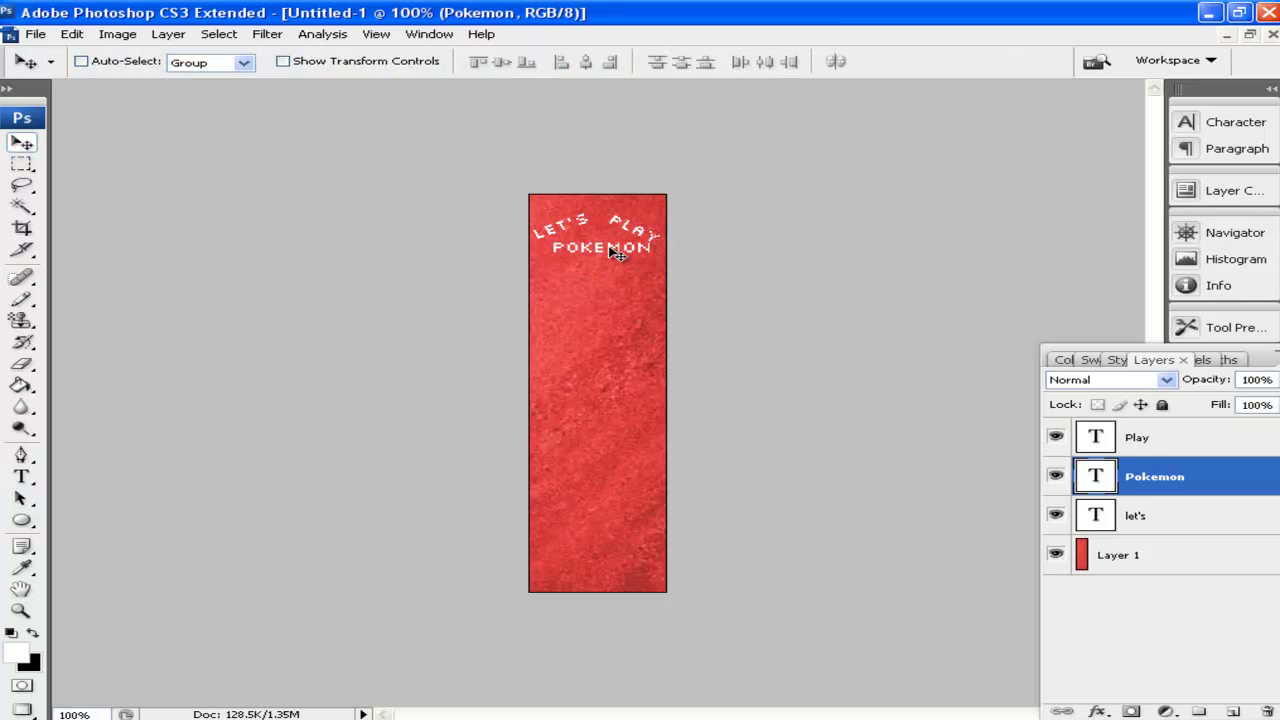
drag(617, 254, 611, 254)
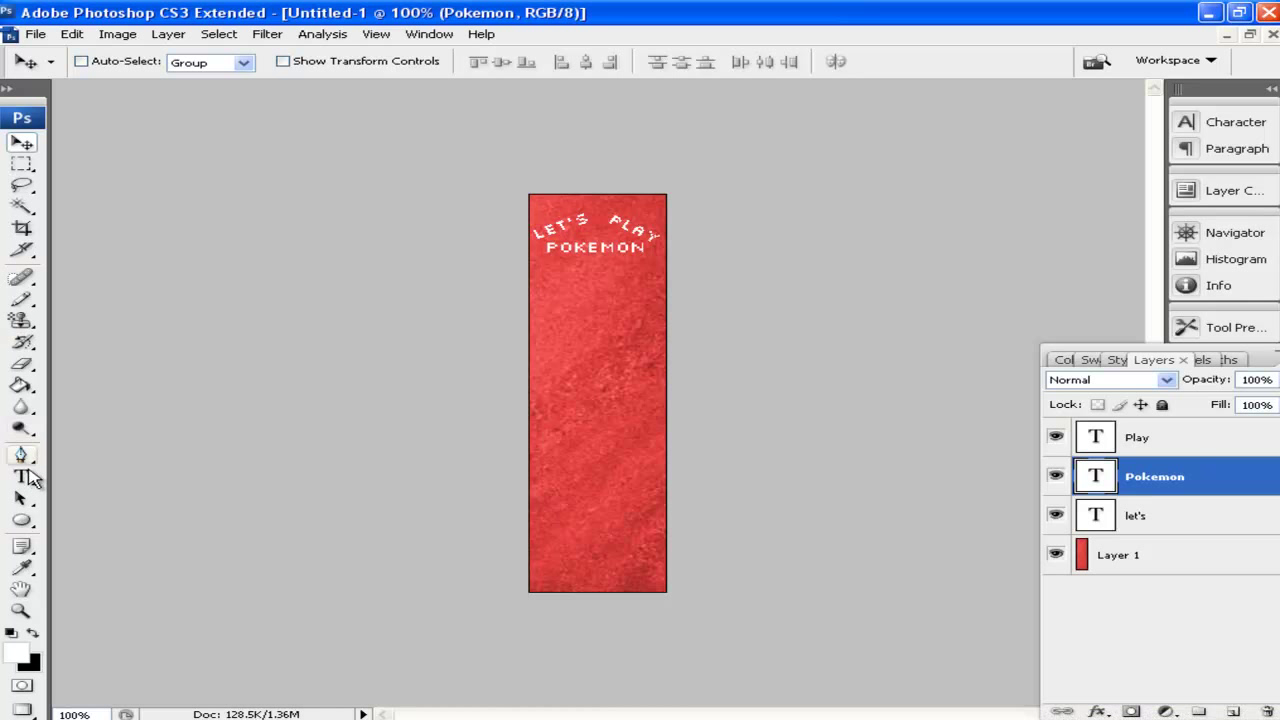
Add UMBREON on a new line below POKEMON.
click(21, 477)
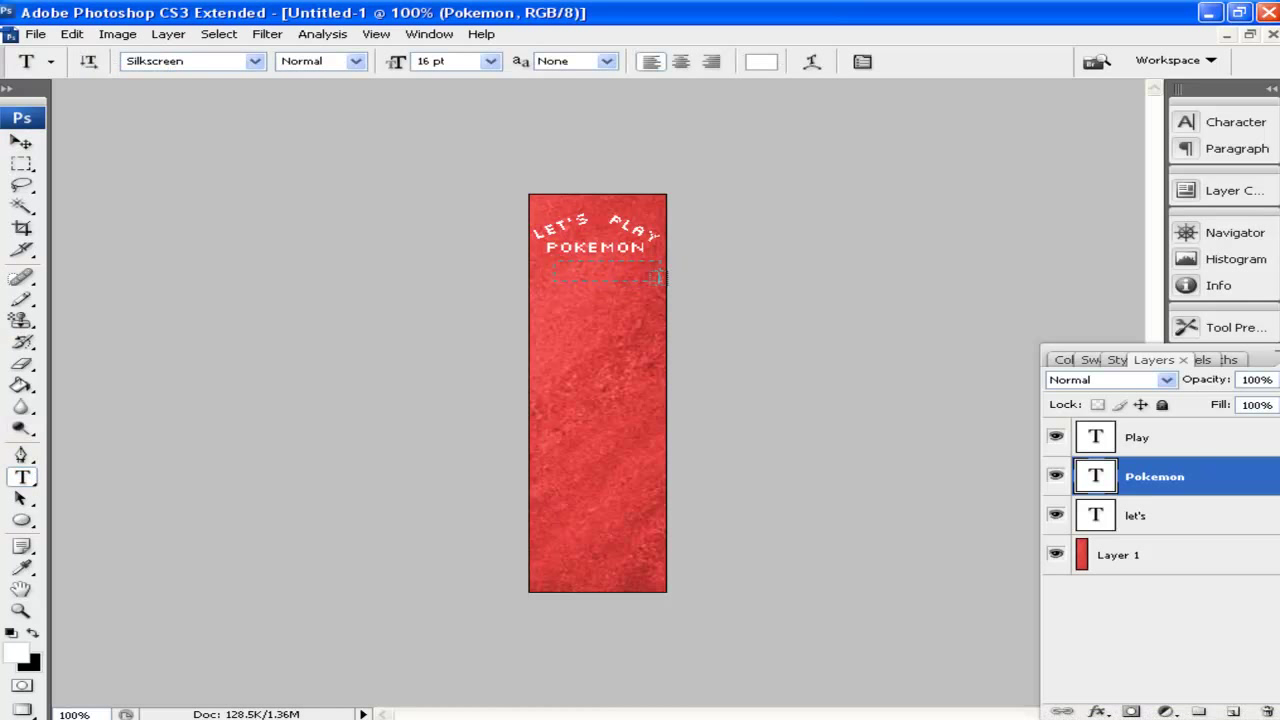
drag(652, 274, 662, 280)
key(v)
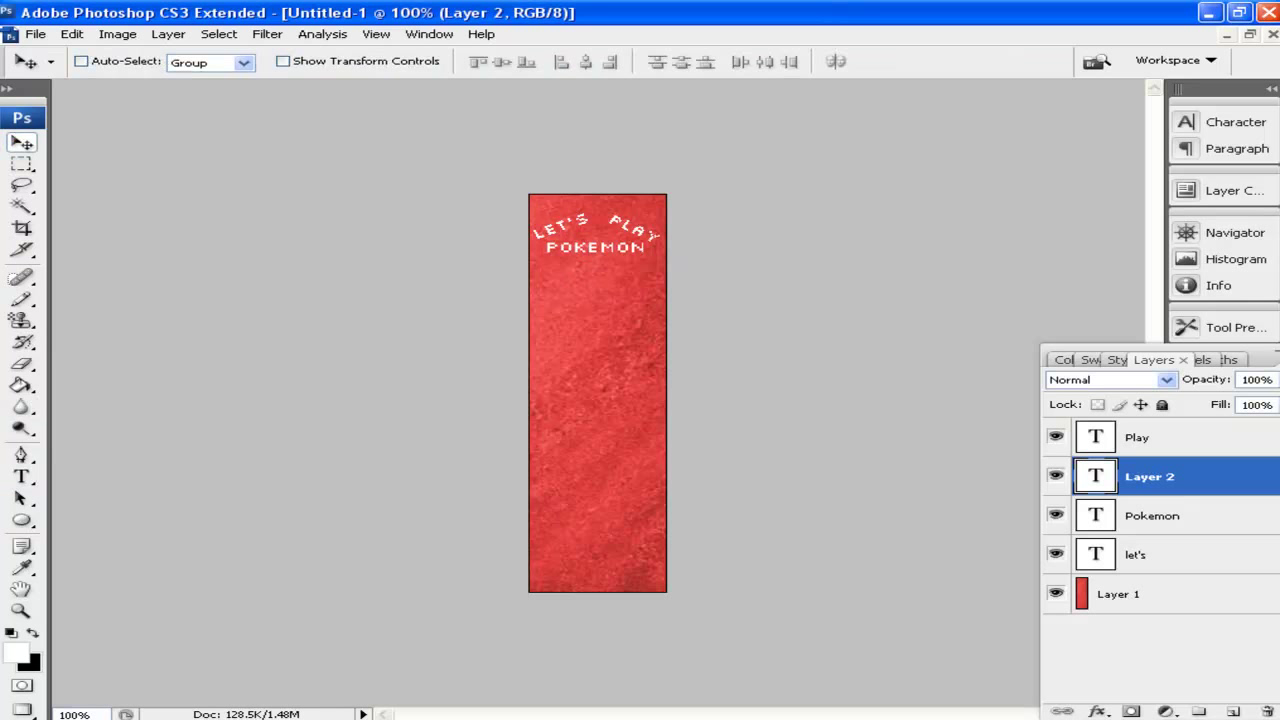
click(21, 477)
drag(670, 284, 668, 282)
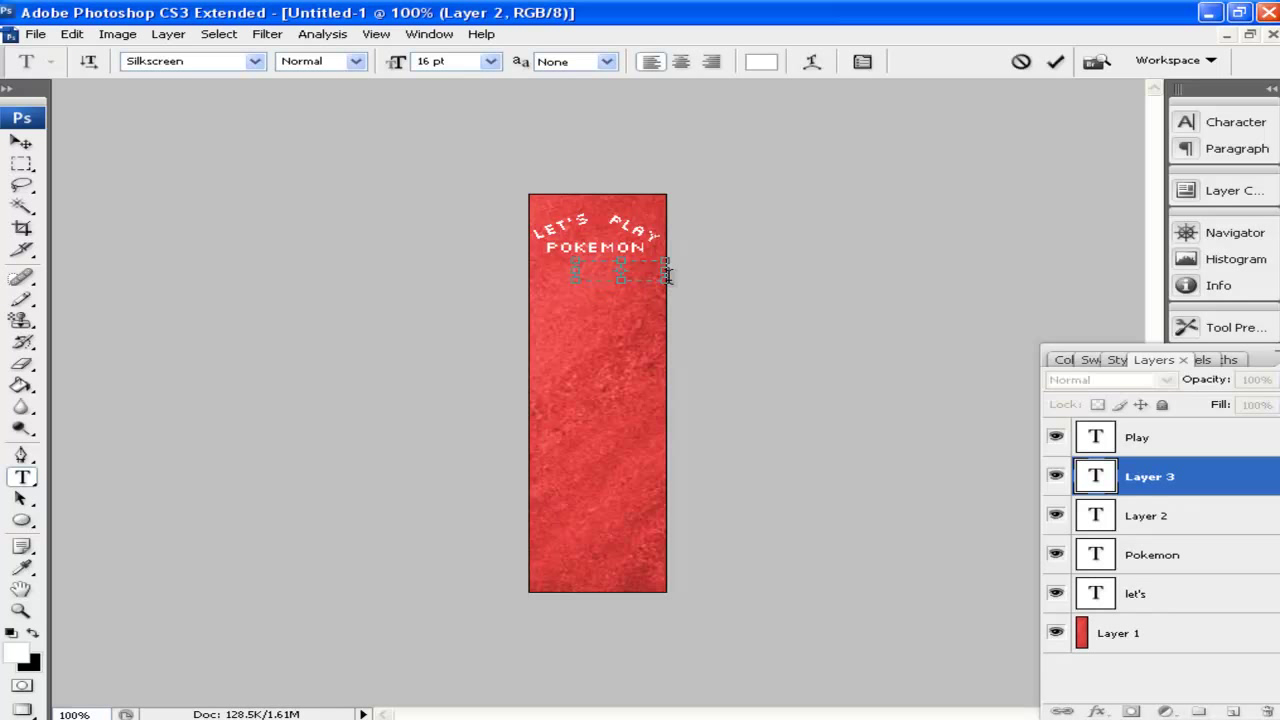
text(umbreon)
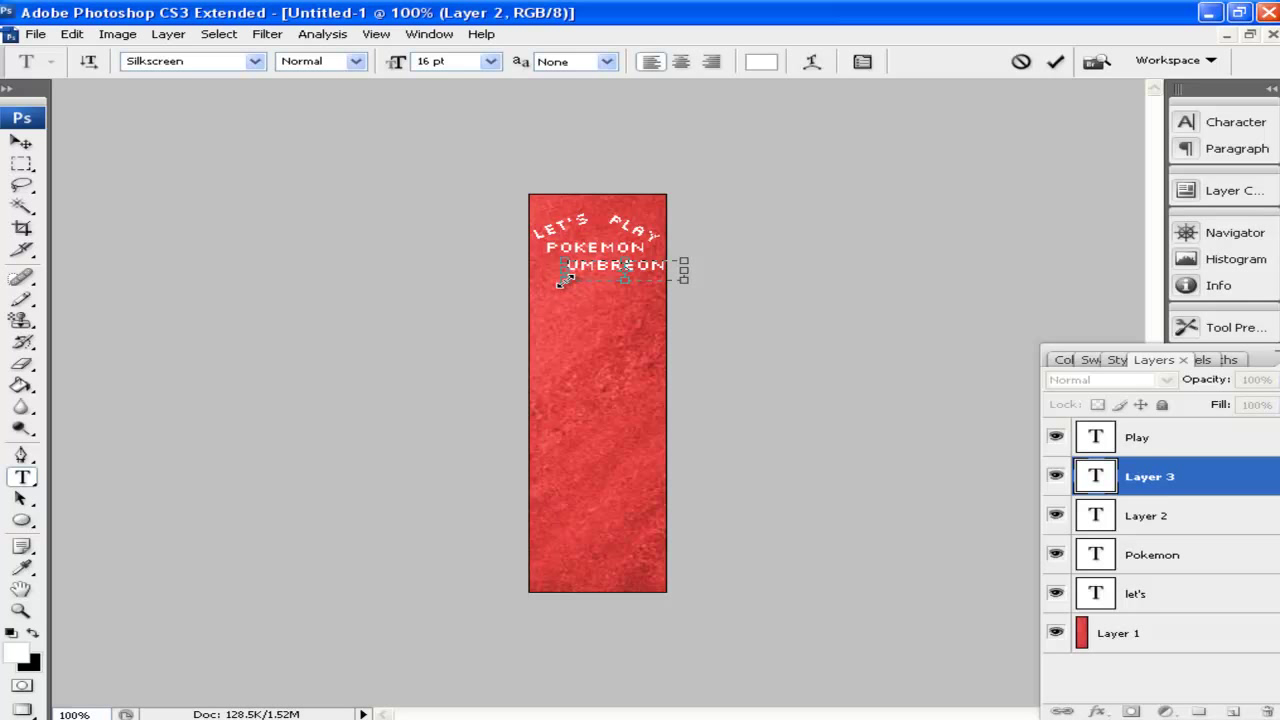
click(21, 163)
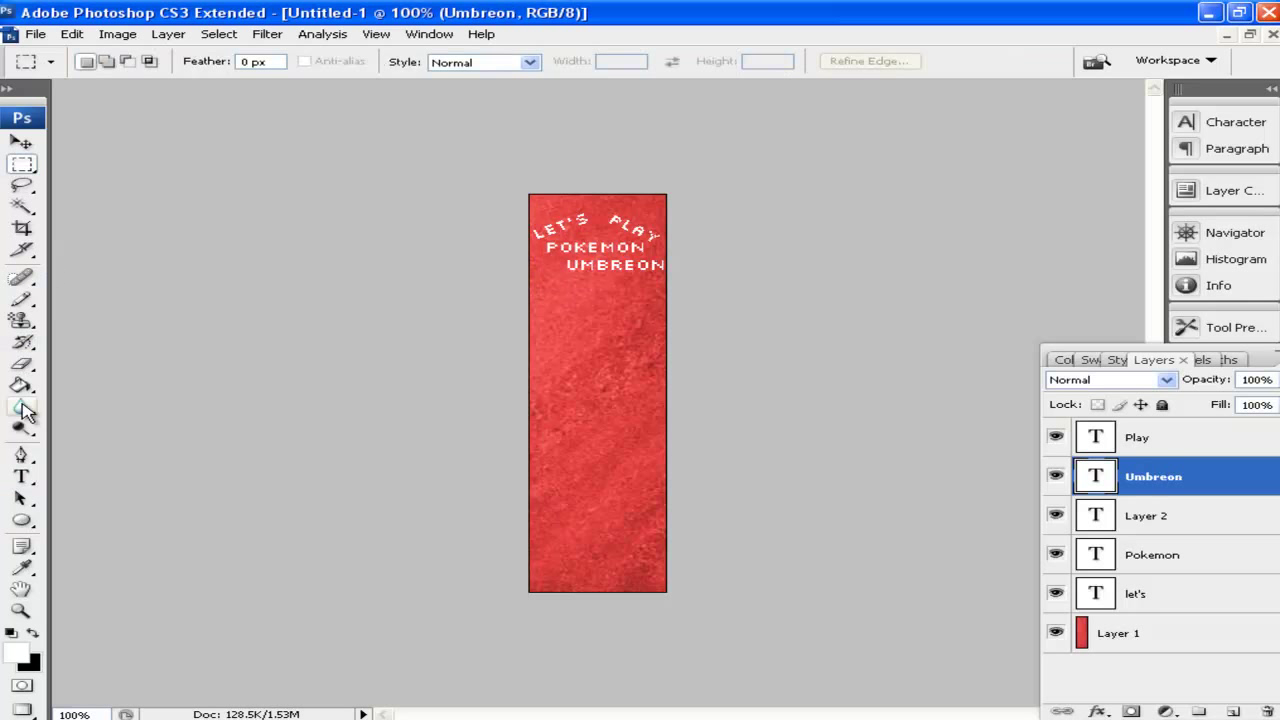
Add the first name in a text box lower on the red bar, sized 10 pt.
click(21, 477)
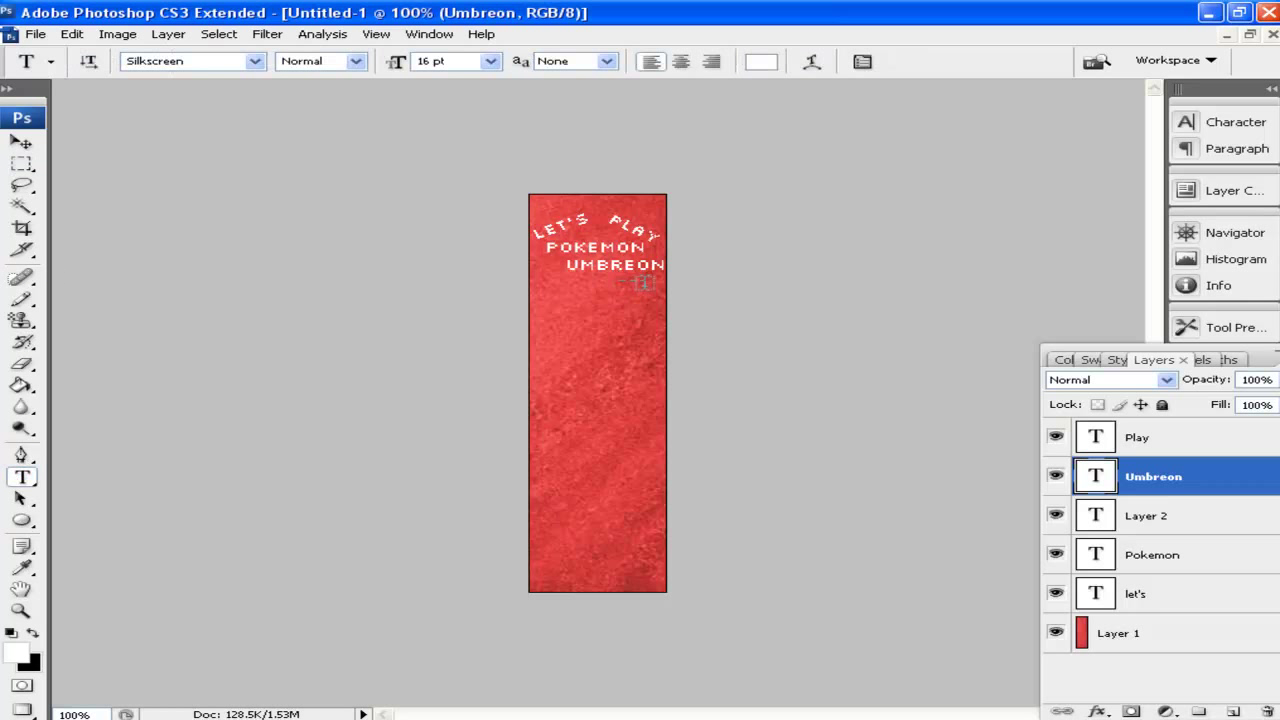
click(650, 290)
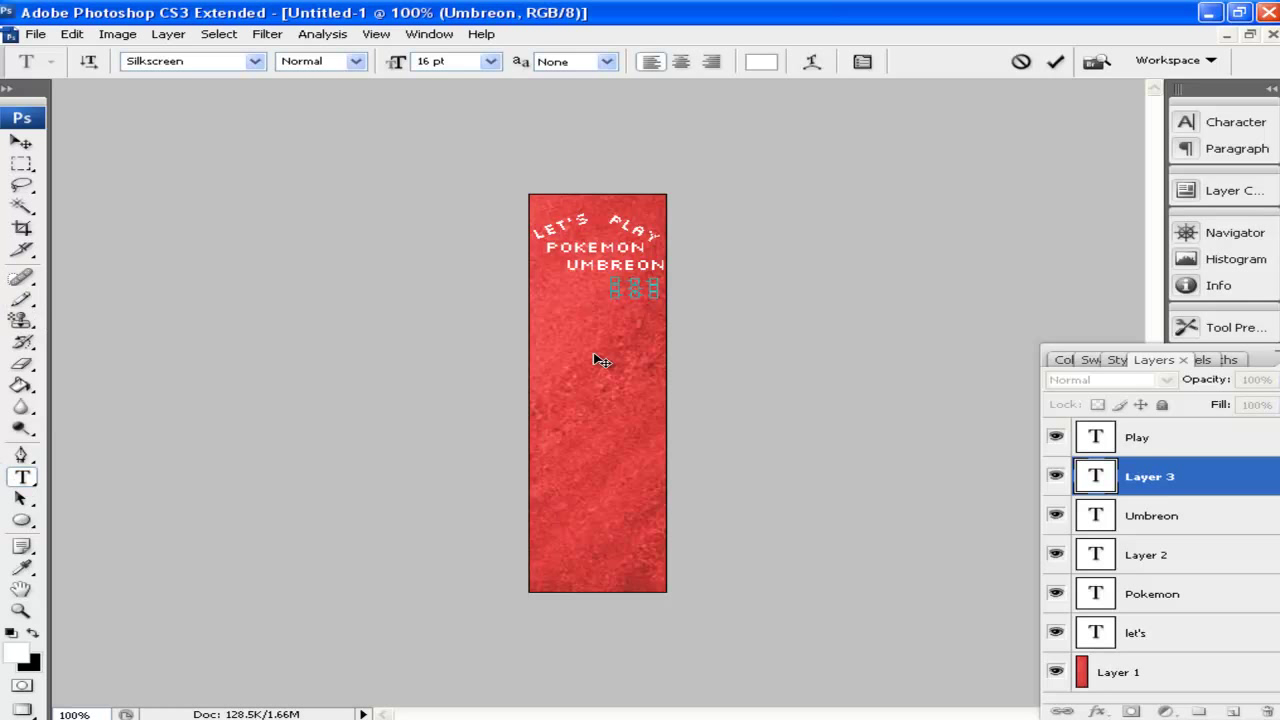
click(22, 163)
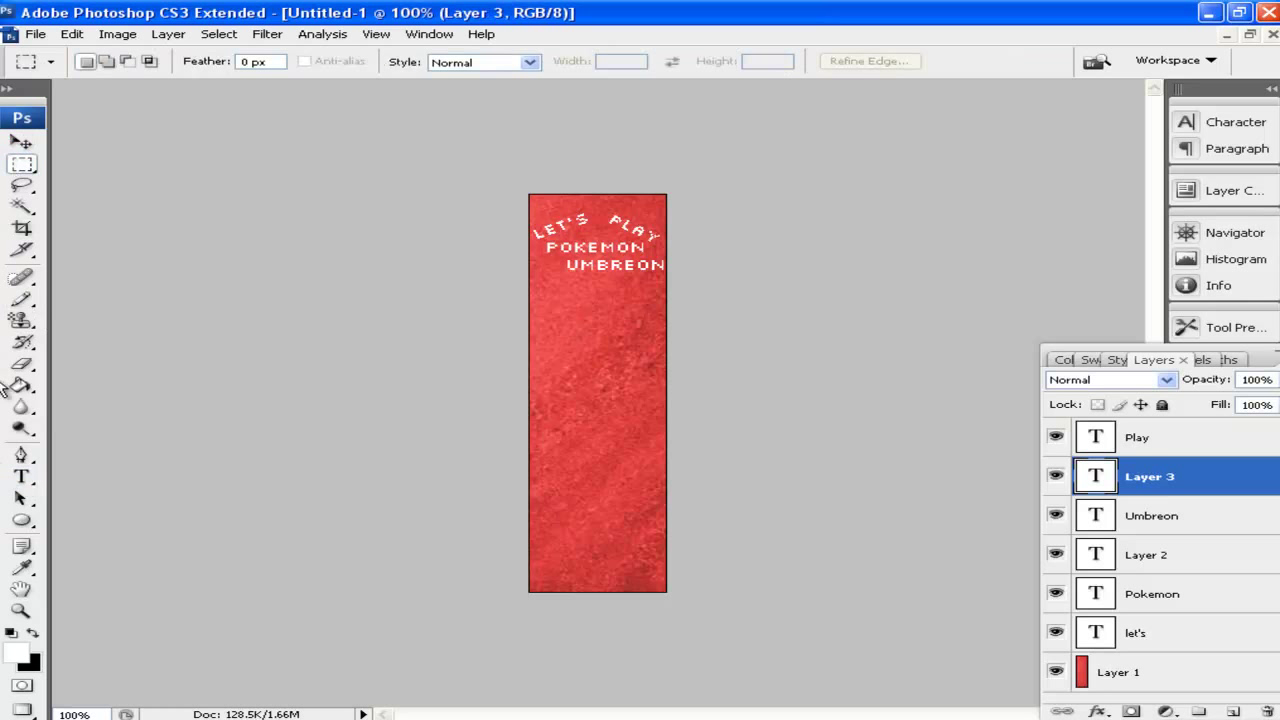
click(22, 477)
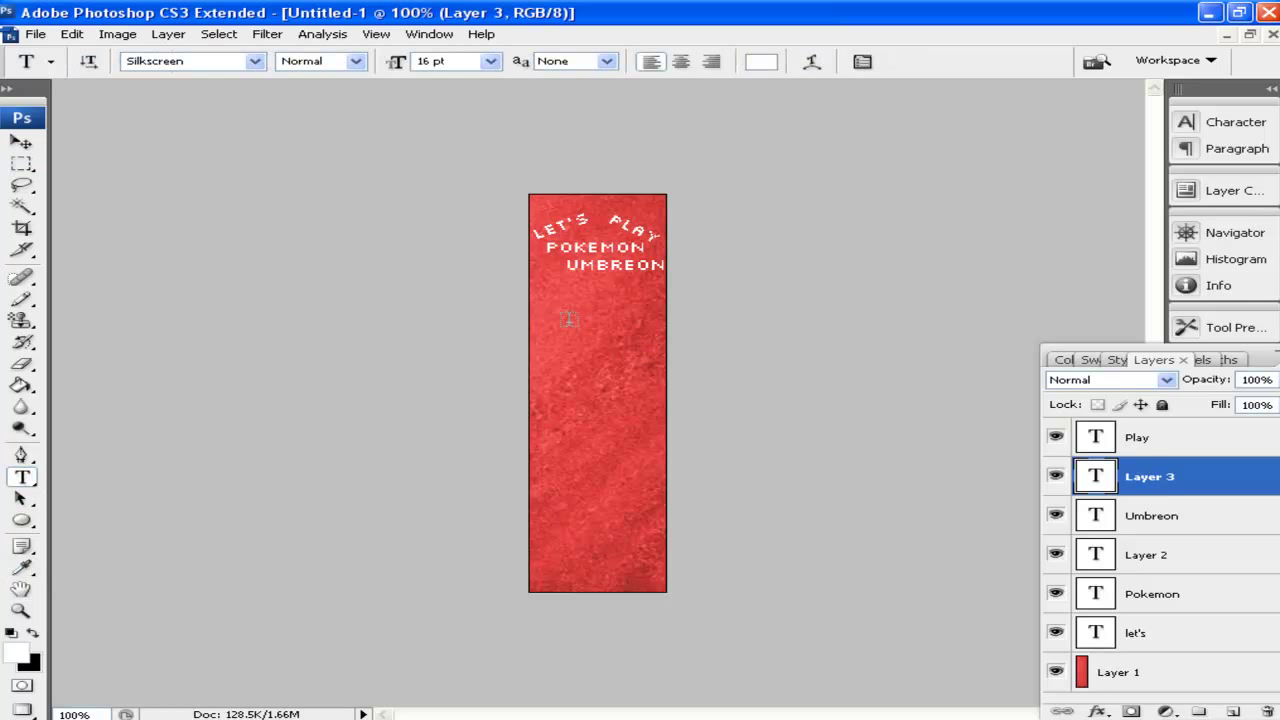
drag(565, 320, 666, 347)
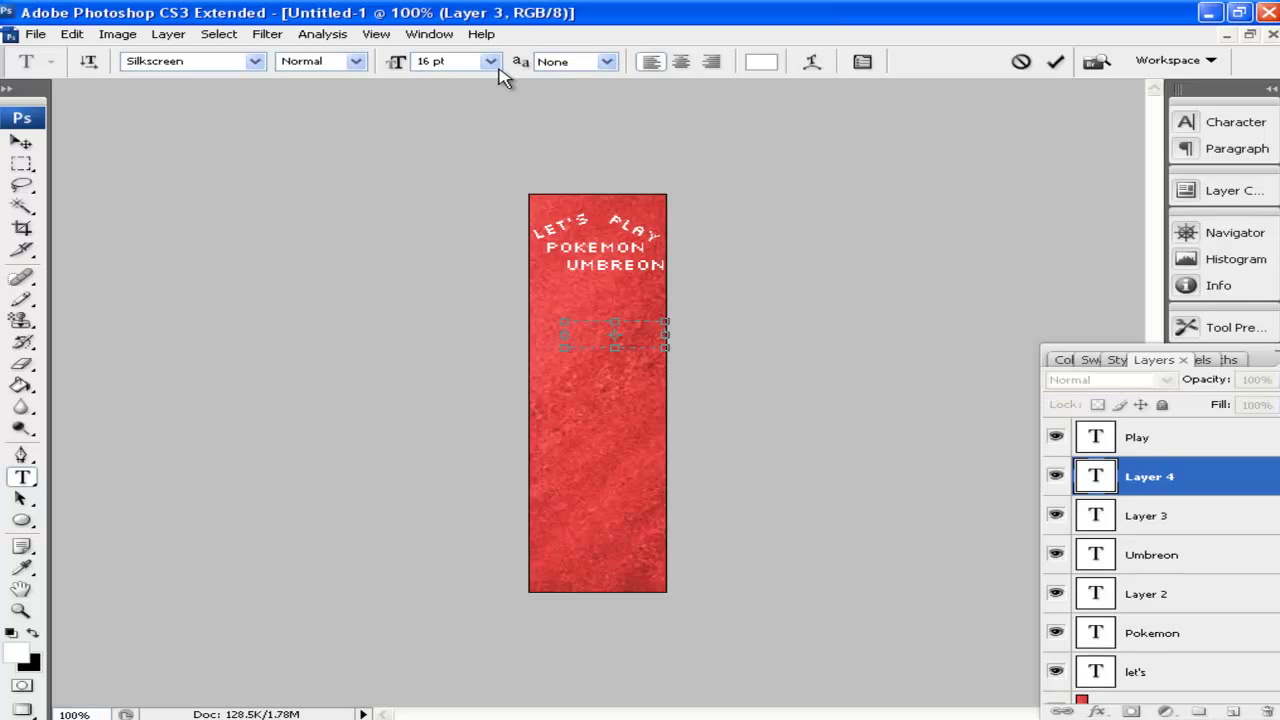
click(490, 61)
click(457, 123)
key(ctrl+a)
click(490, 61)
click(457, 157)
click(20, 165)
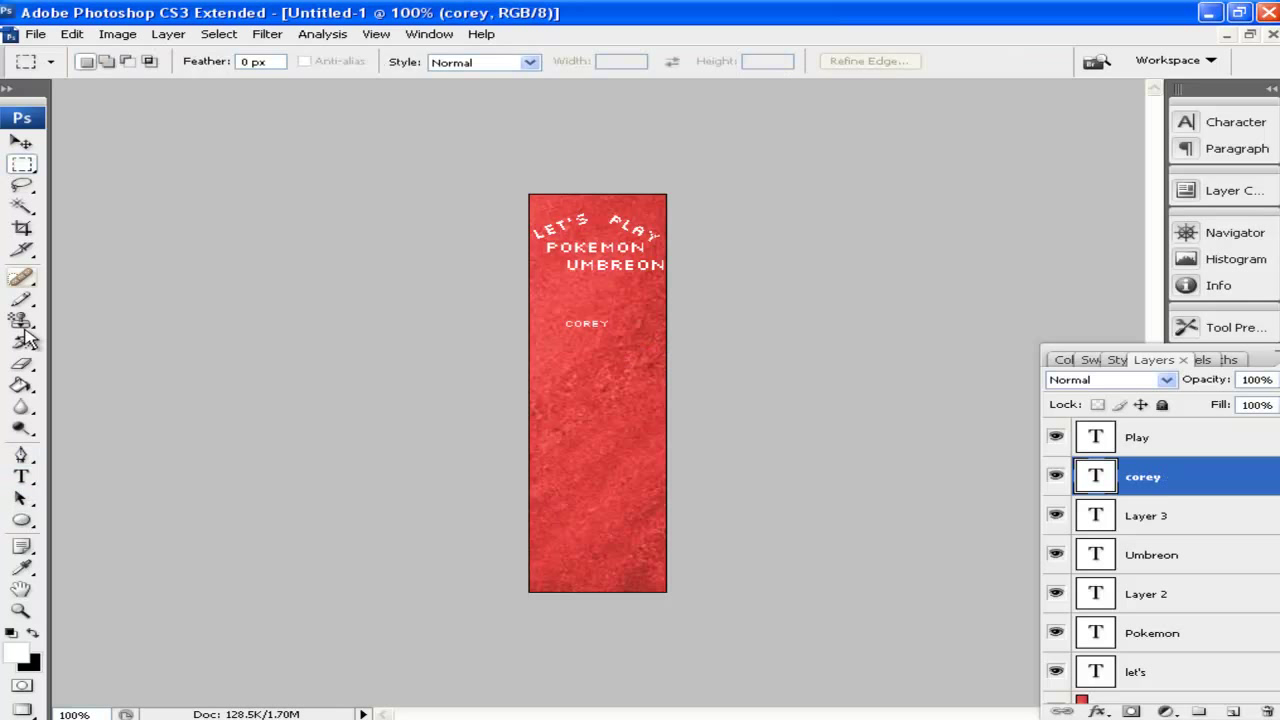
Add the second and third names on lines stacked beneath the first.
click(22, 477)
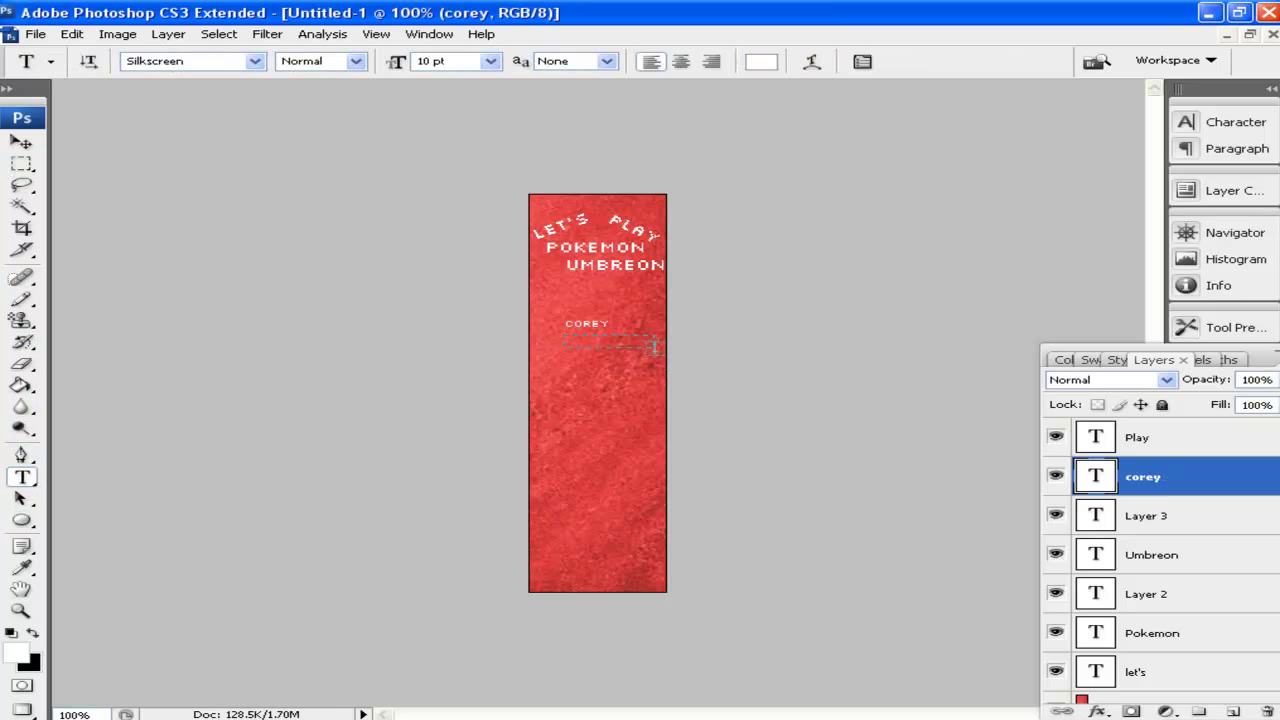
drag(654, 346, 655, 349)
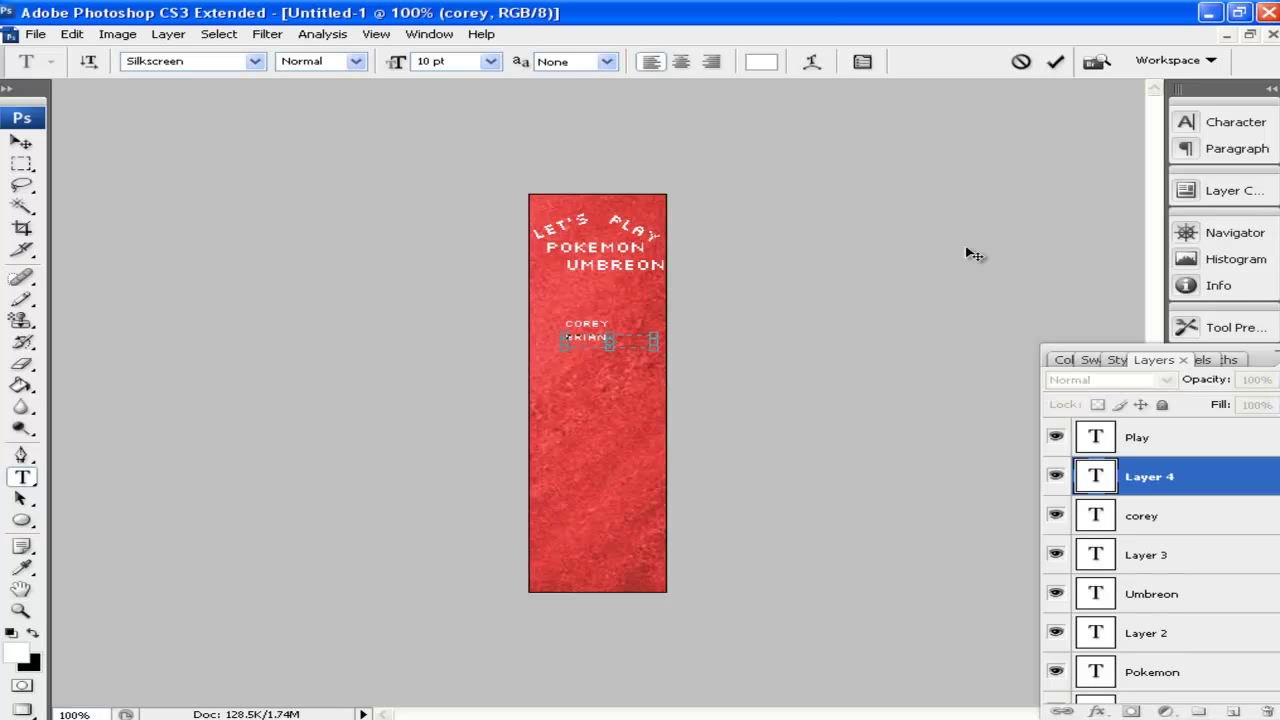
click(20, 165)
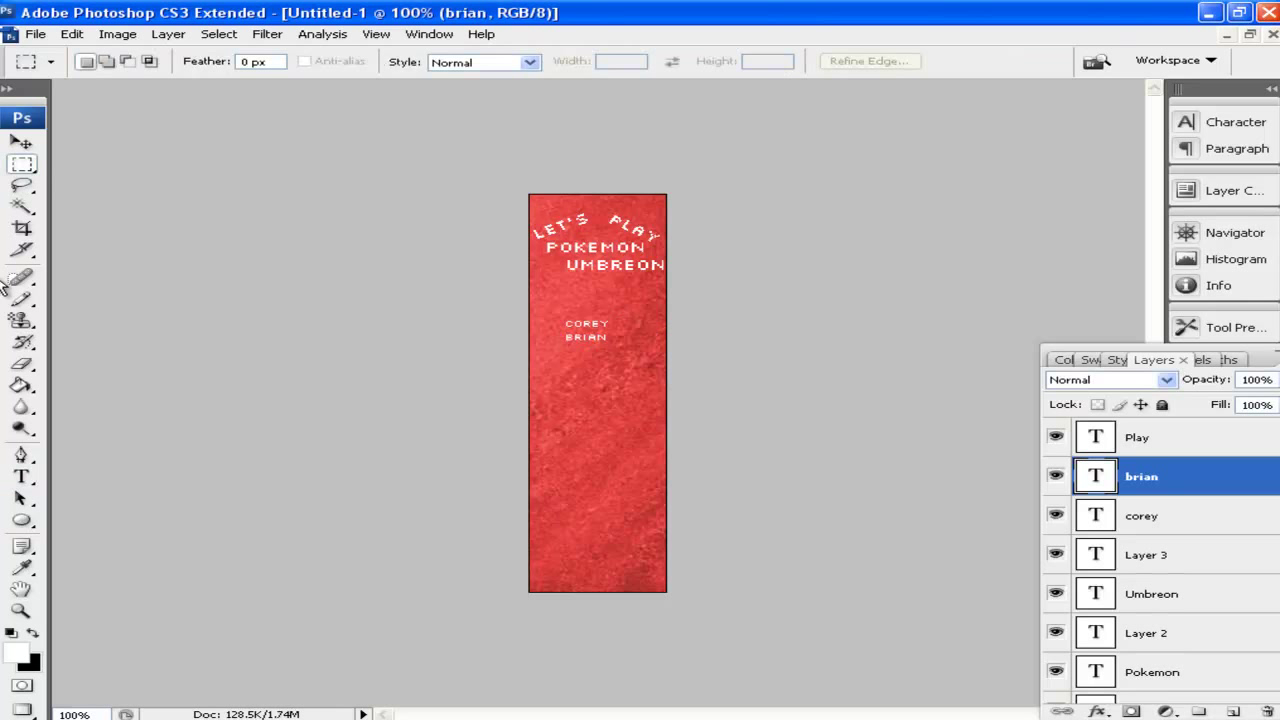
click(22, 477)
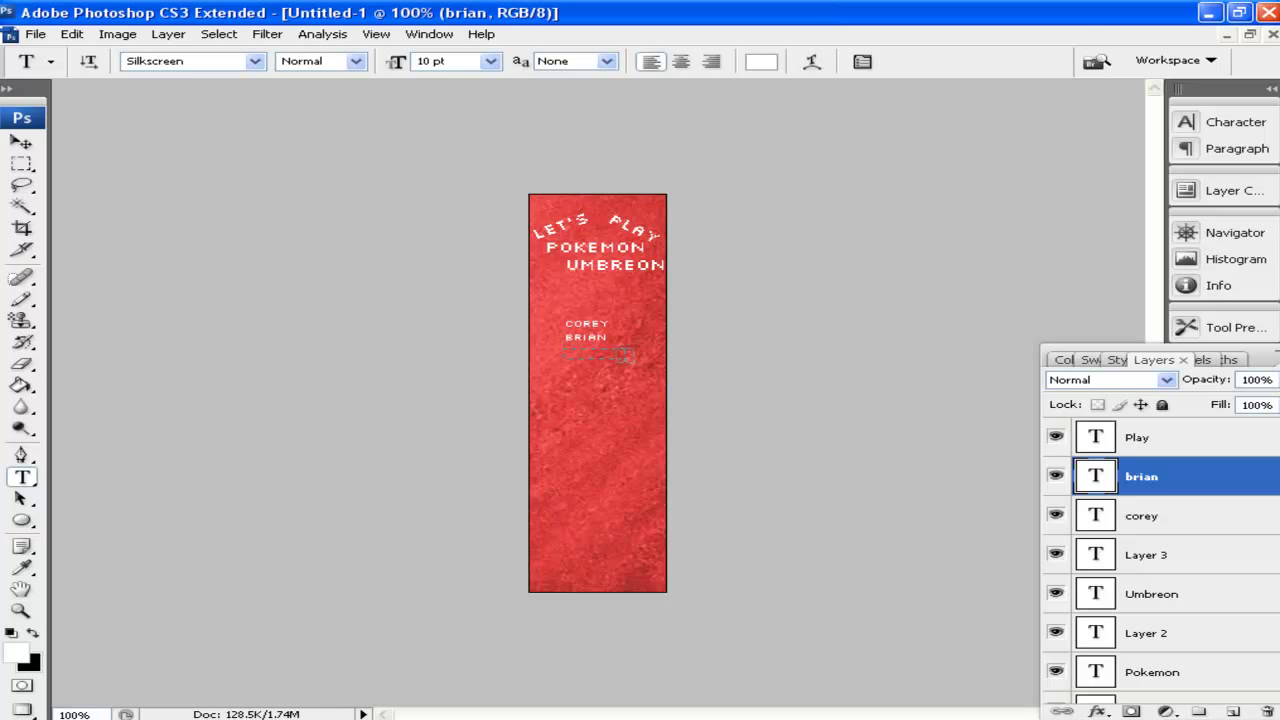
drag(628, 356, 645, 364)
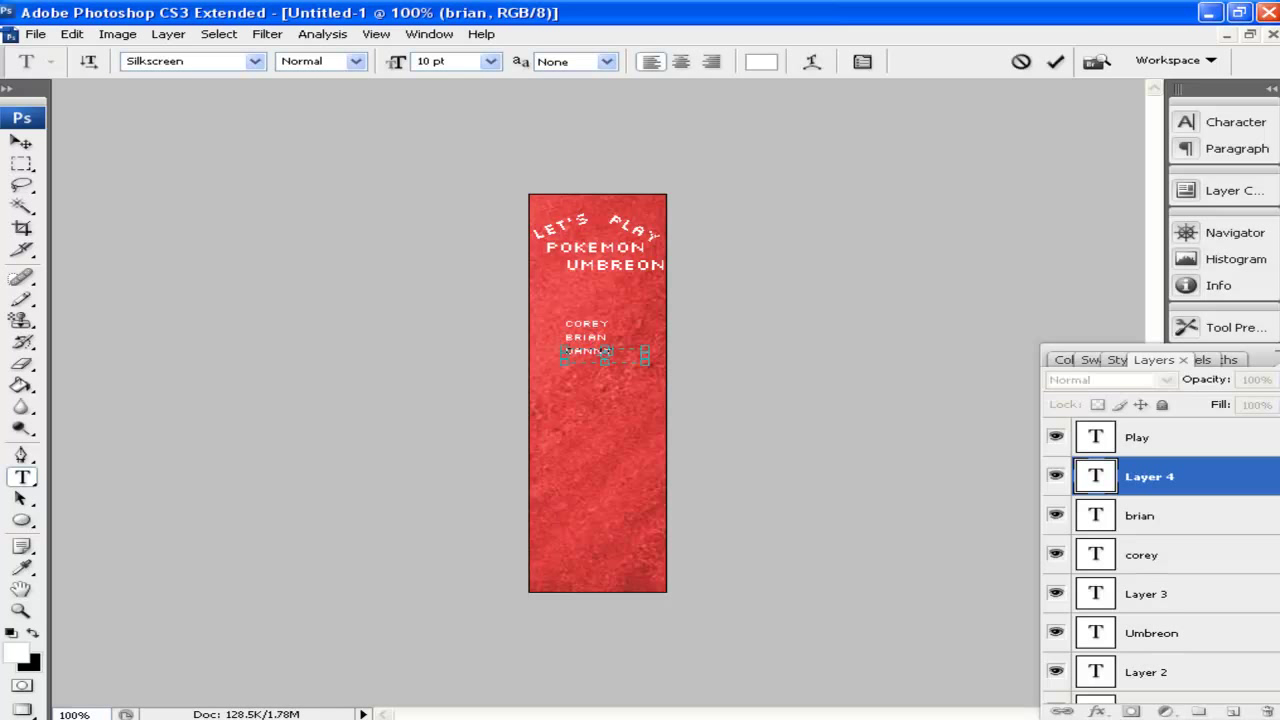
click(20, 165)
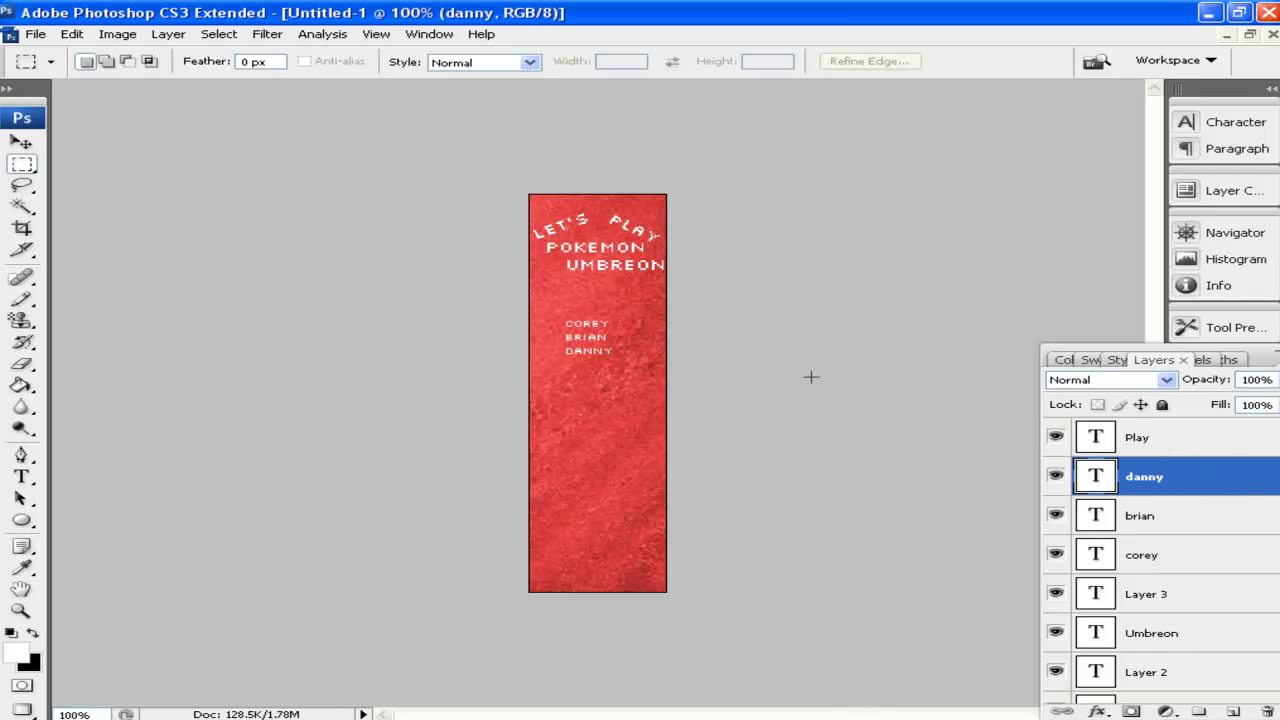
Shift the three name lines toward the banner's right edge.
click(21, 143)
drag(598, 356, 645, 354)
click(1175, 440)
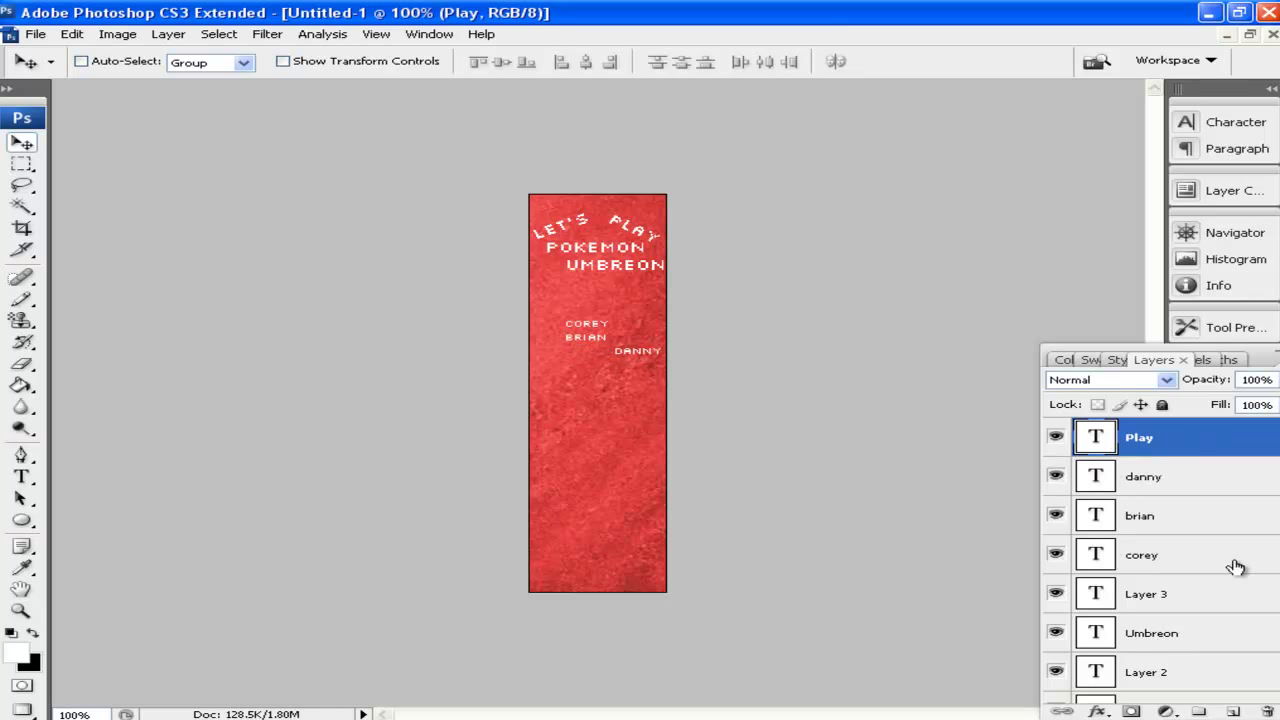
click(1181, 520)
drag(586, 343, 650, 332)
click(1181, 558)
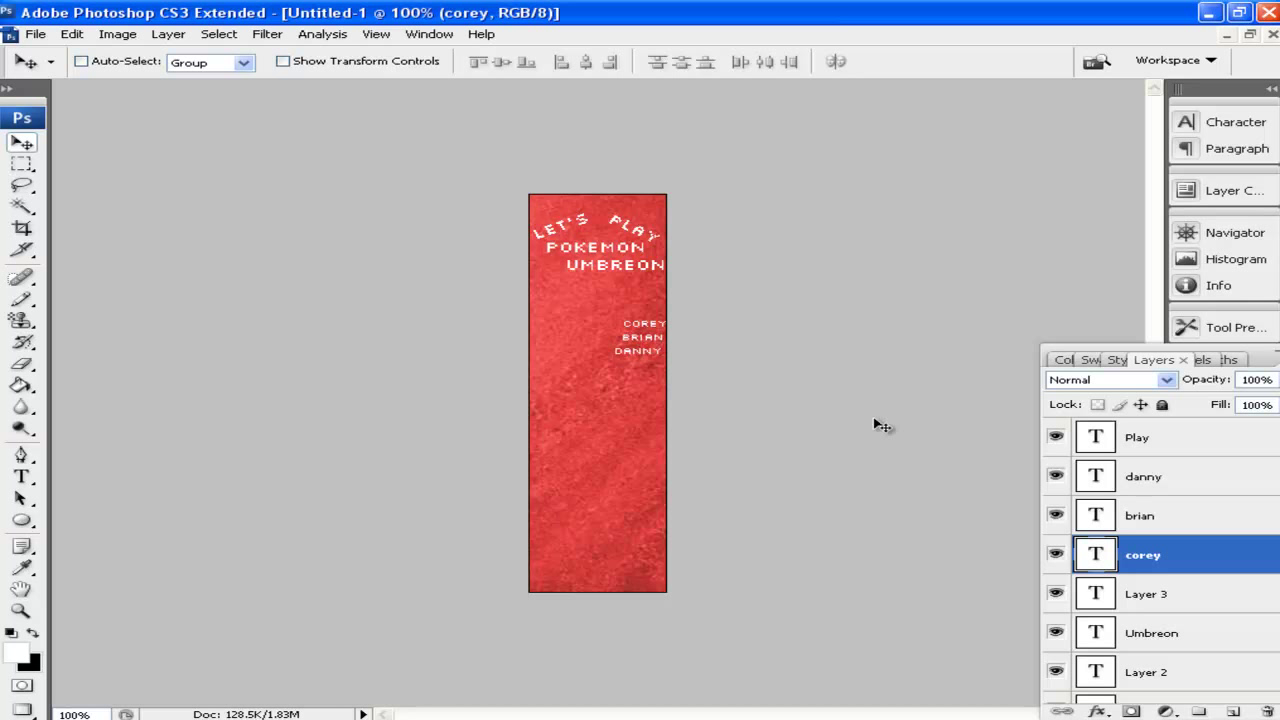
Move the bottom, second and first names further down the banner, keeping their order.
click(1190, 484)
drag(645, 357, 645, 446)
click(1160, 516)
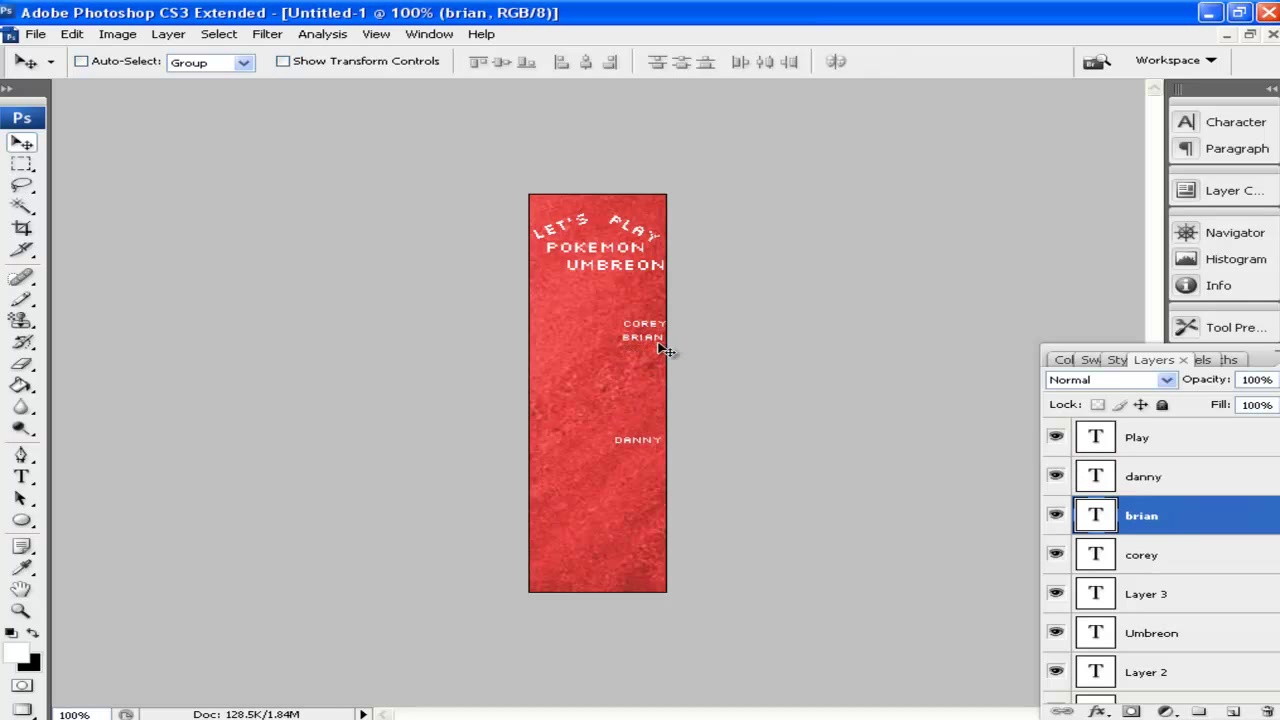
drag(660, 348, 650, 435)
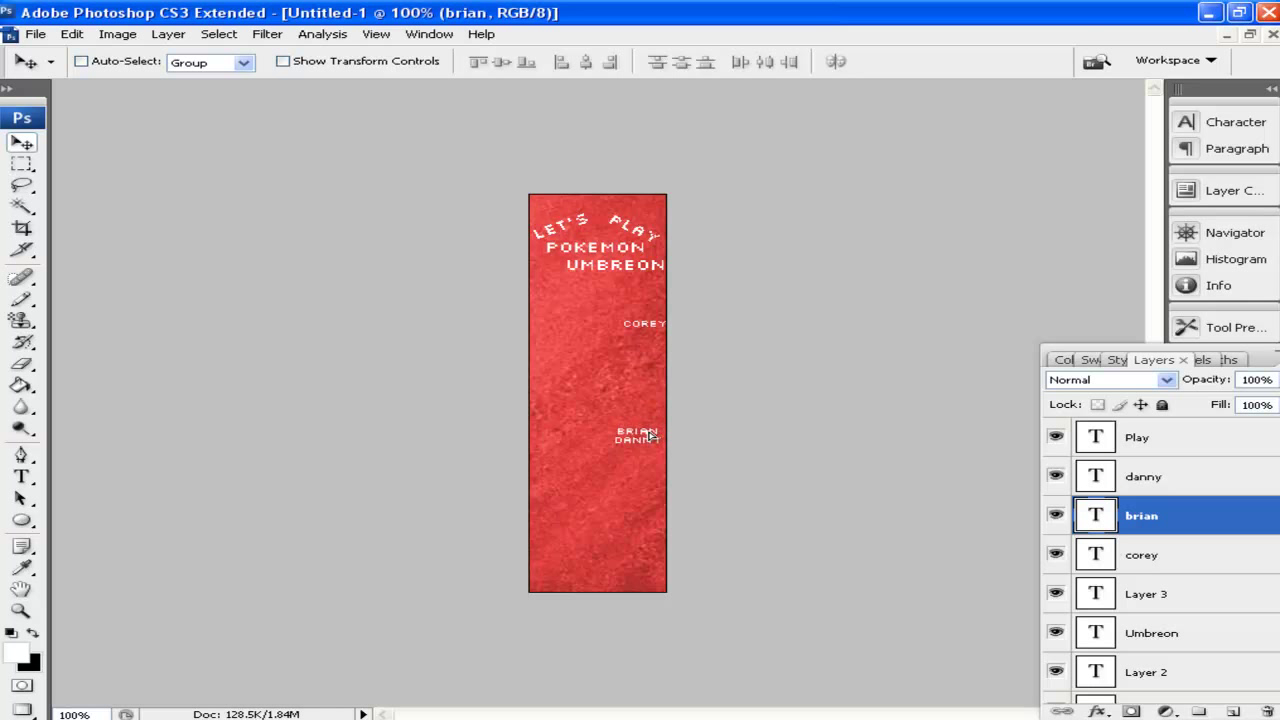
click(1268, 566)
drag(651, 333, 644, 430)
In Firefox, go back from the red background image and load spriters-resource.com.
key(alt+Tab)
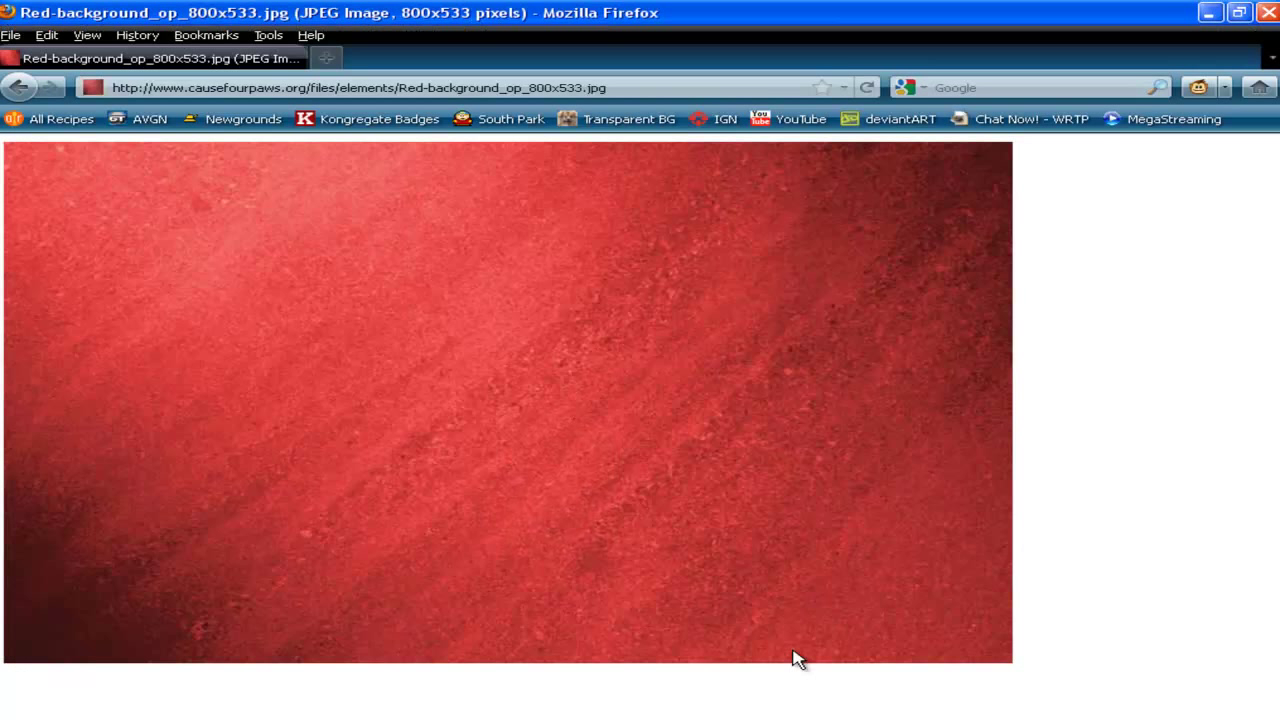
click(20, 87)
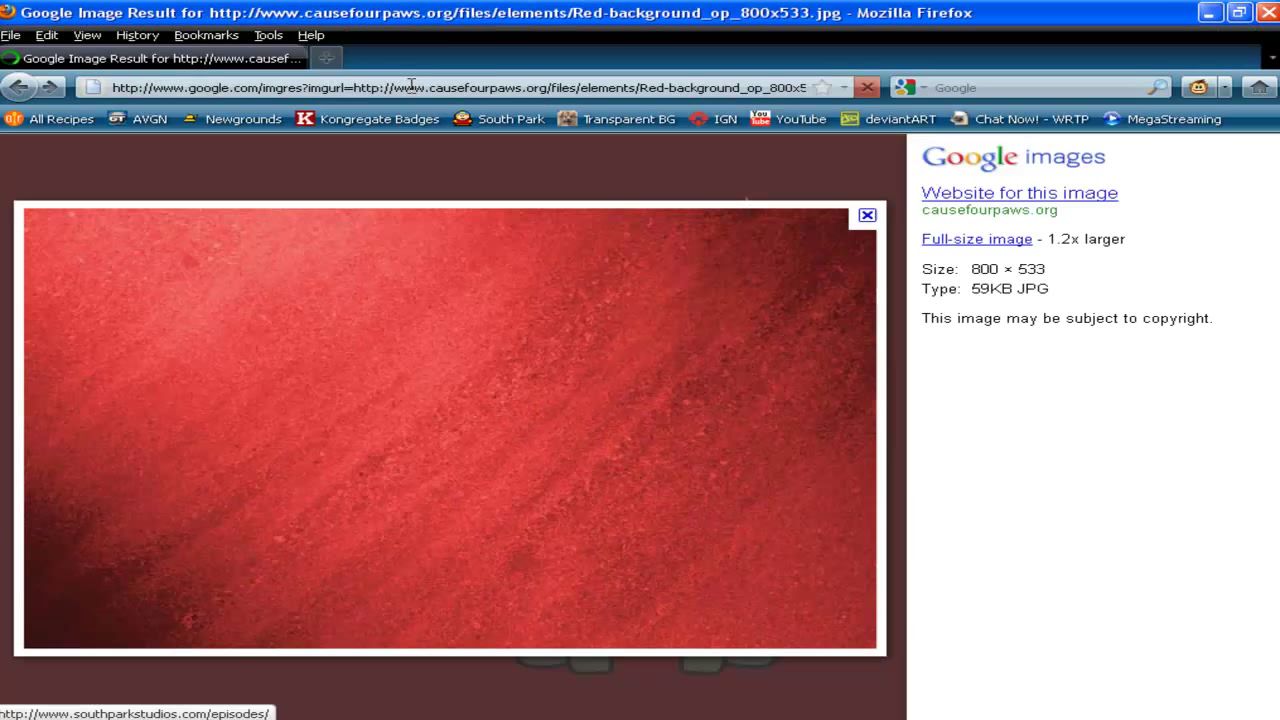
click(411, 87)
text(sprit)
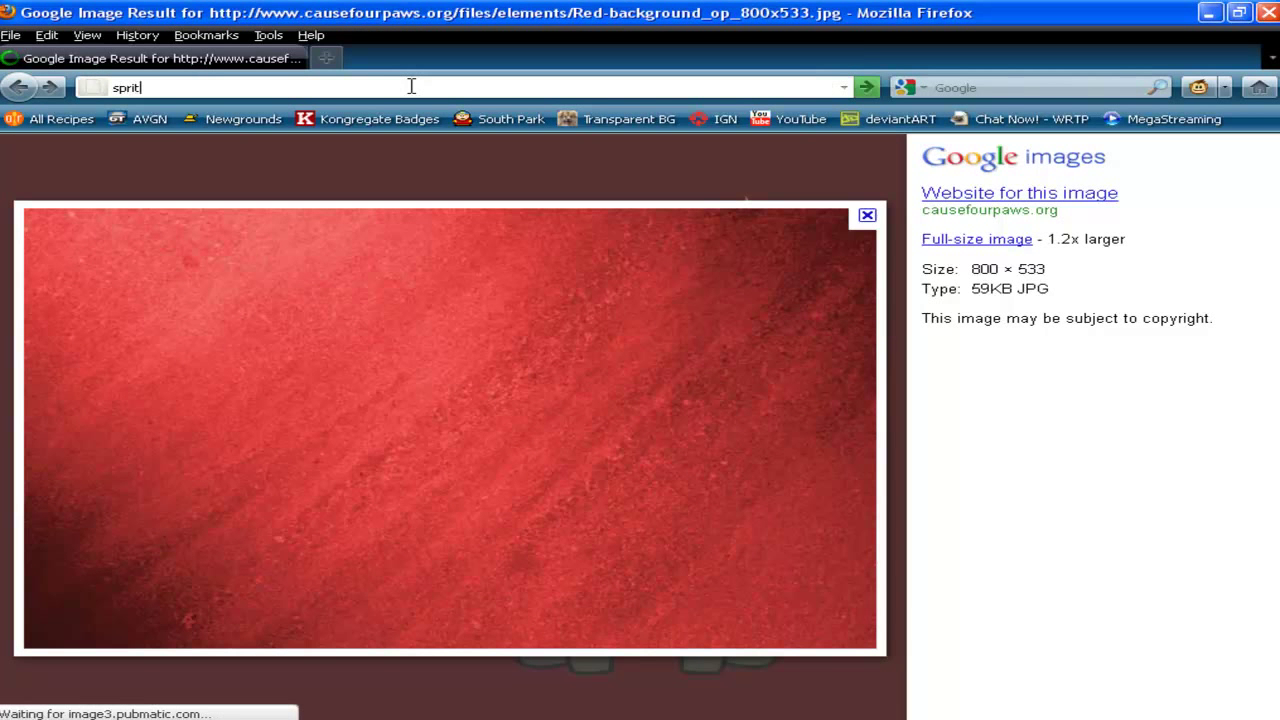
text(ers-resource.com)
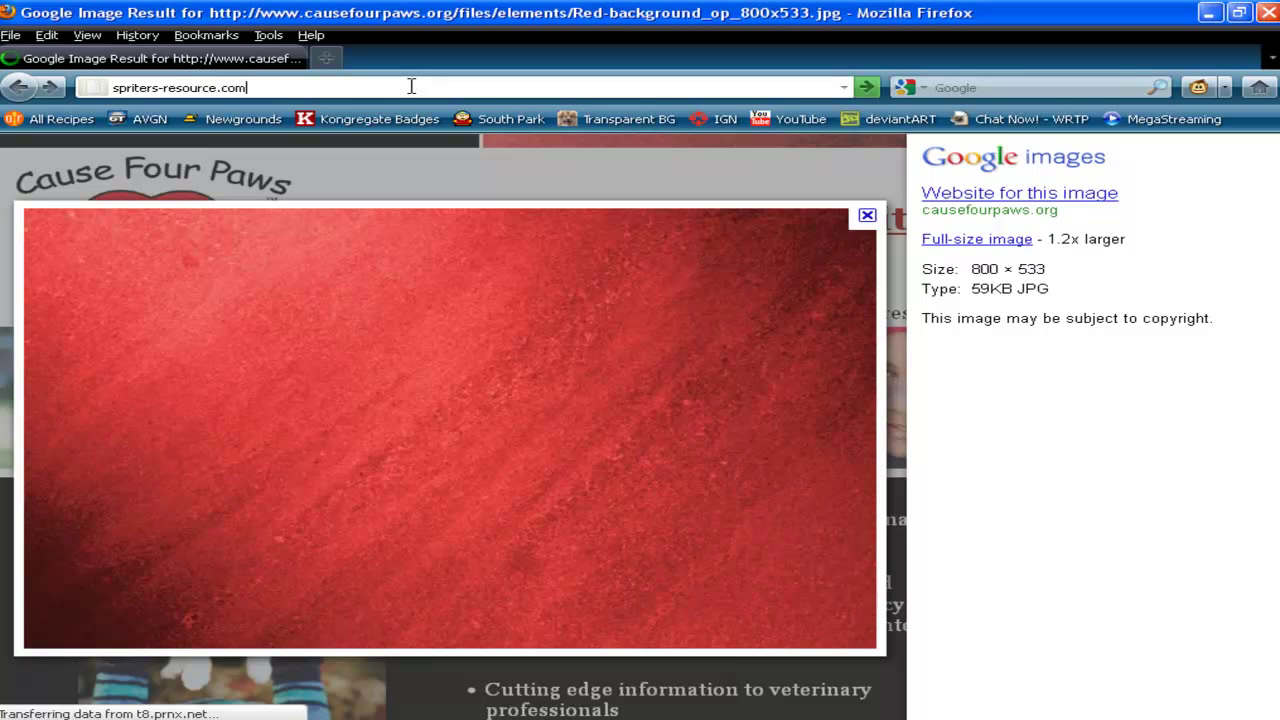
key(Return)
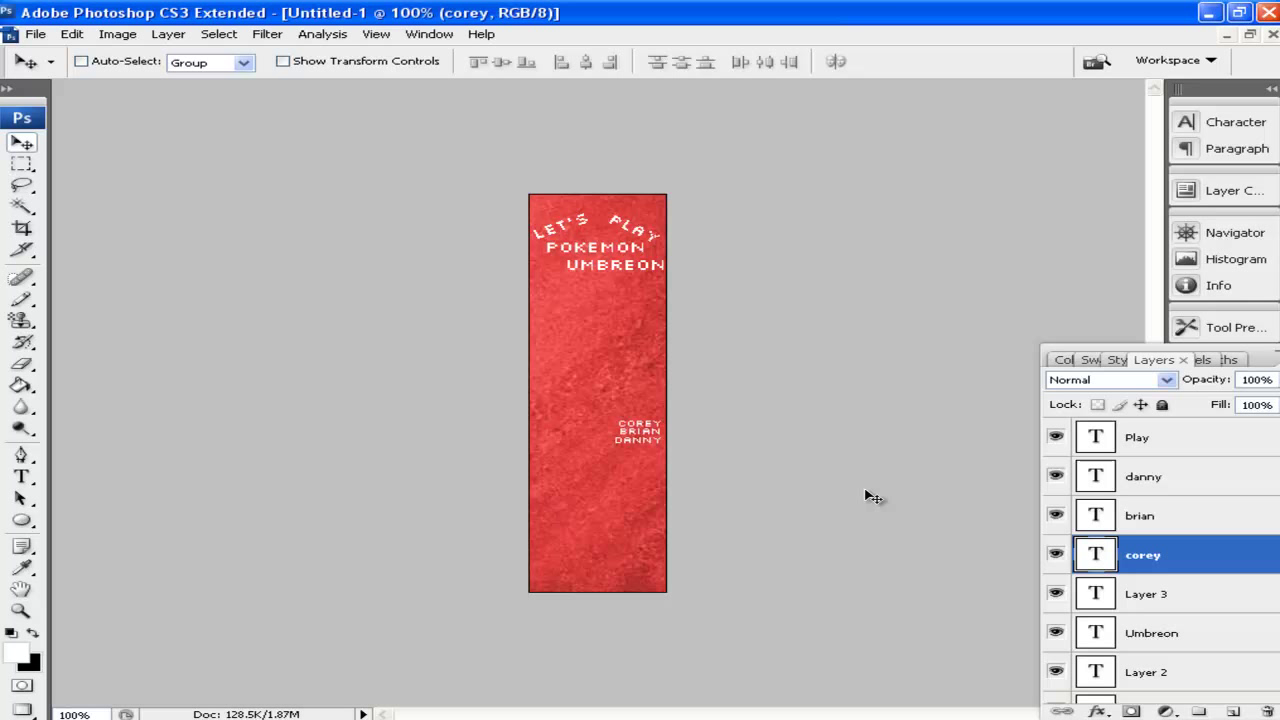
Drag the three name layers so they sit evenly spaced in a column at the banner's lower right.
drag(660, 430, 662, 400)
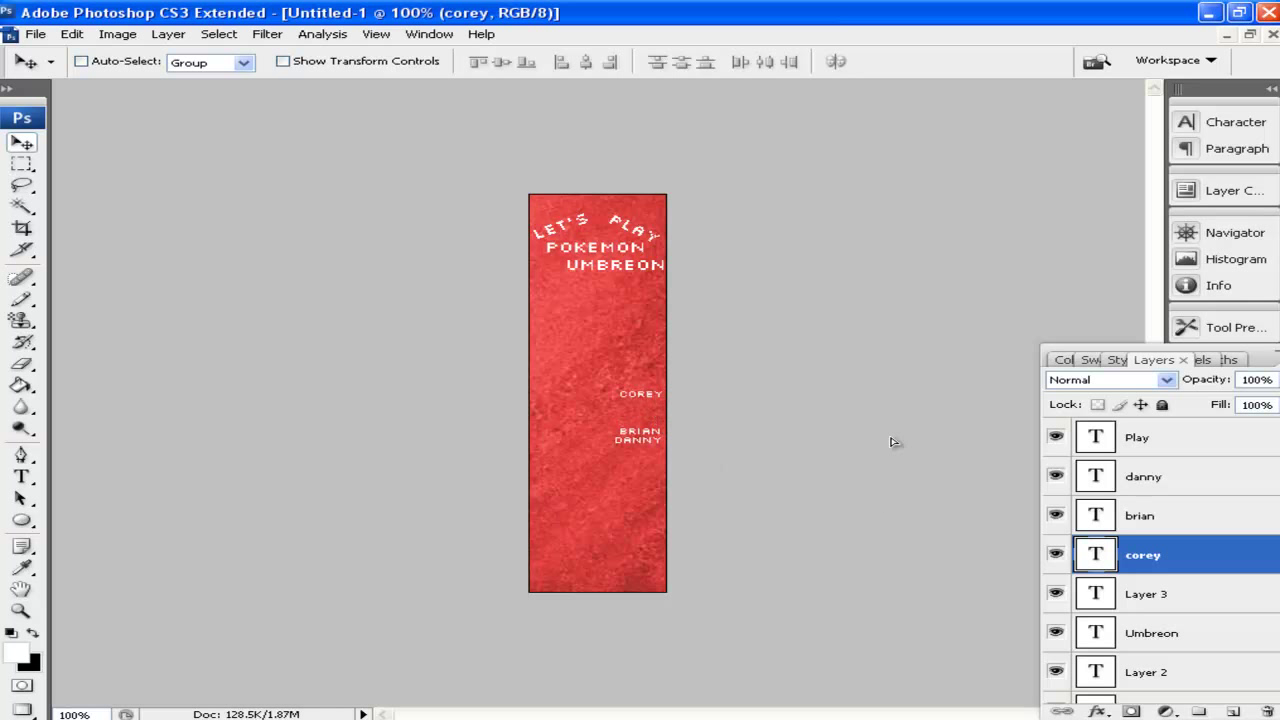
click(1160, 515)
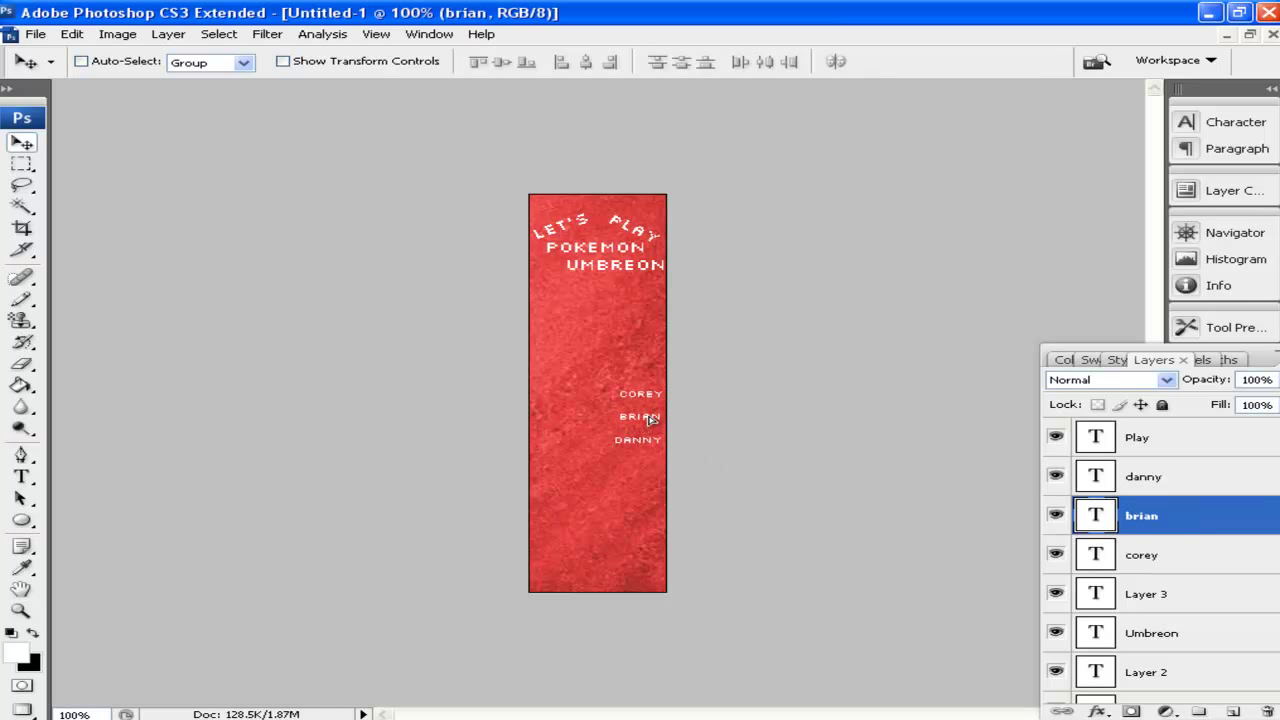
click(1140, 556)
click(1145, 474)
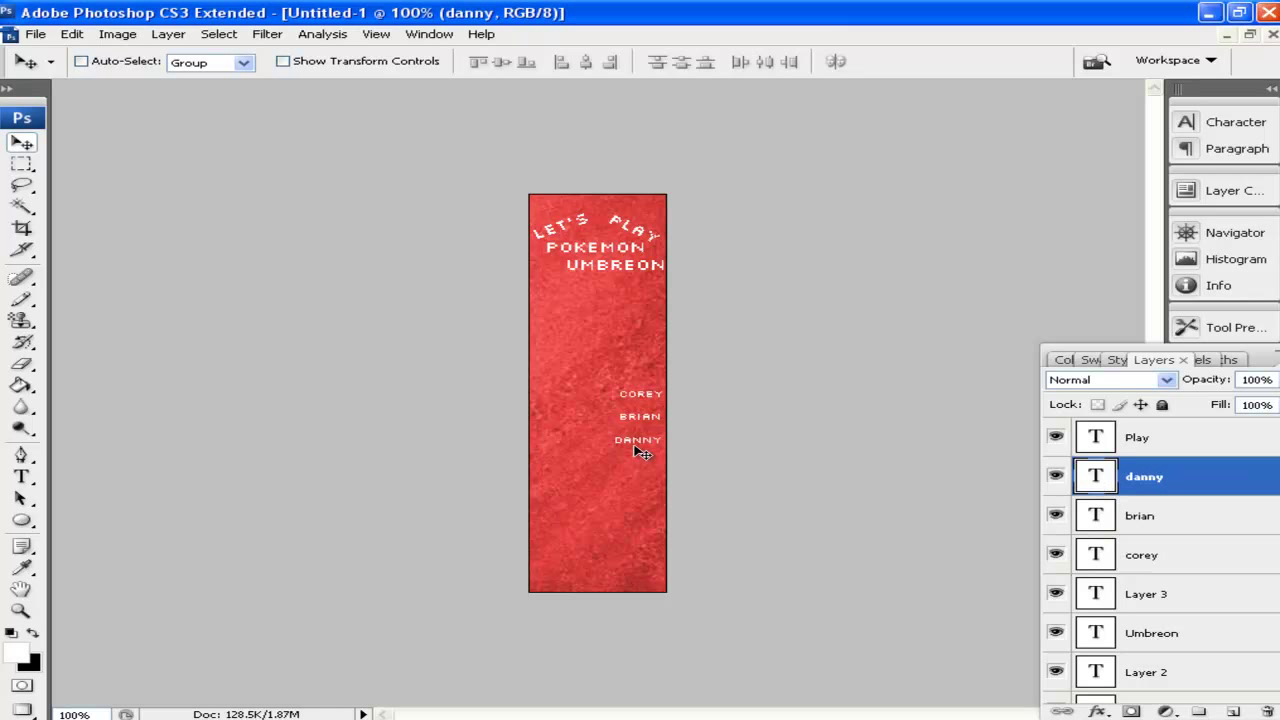
drag(652, 451, 660, 490)
click(1131, 513)
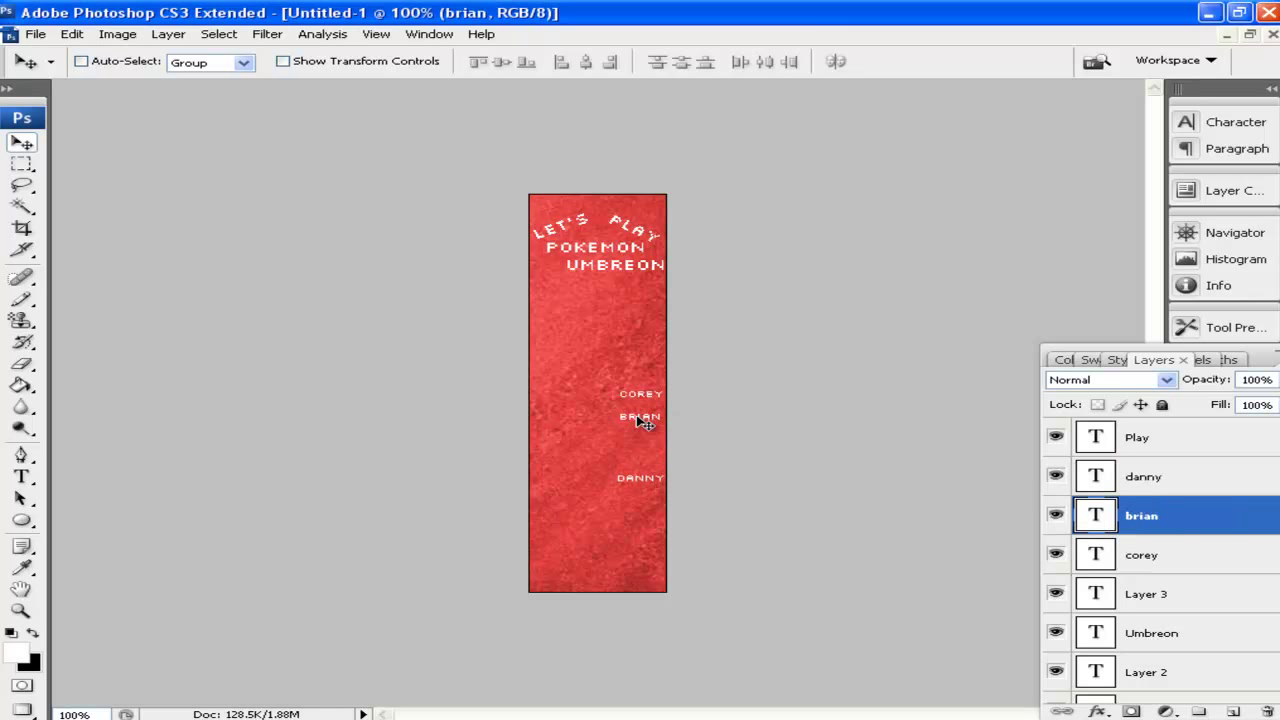
drag(643, 423, 643, 443)
click(1208, 554)
drag(644, 399, 640, 432)
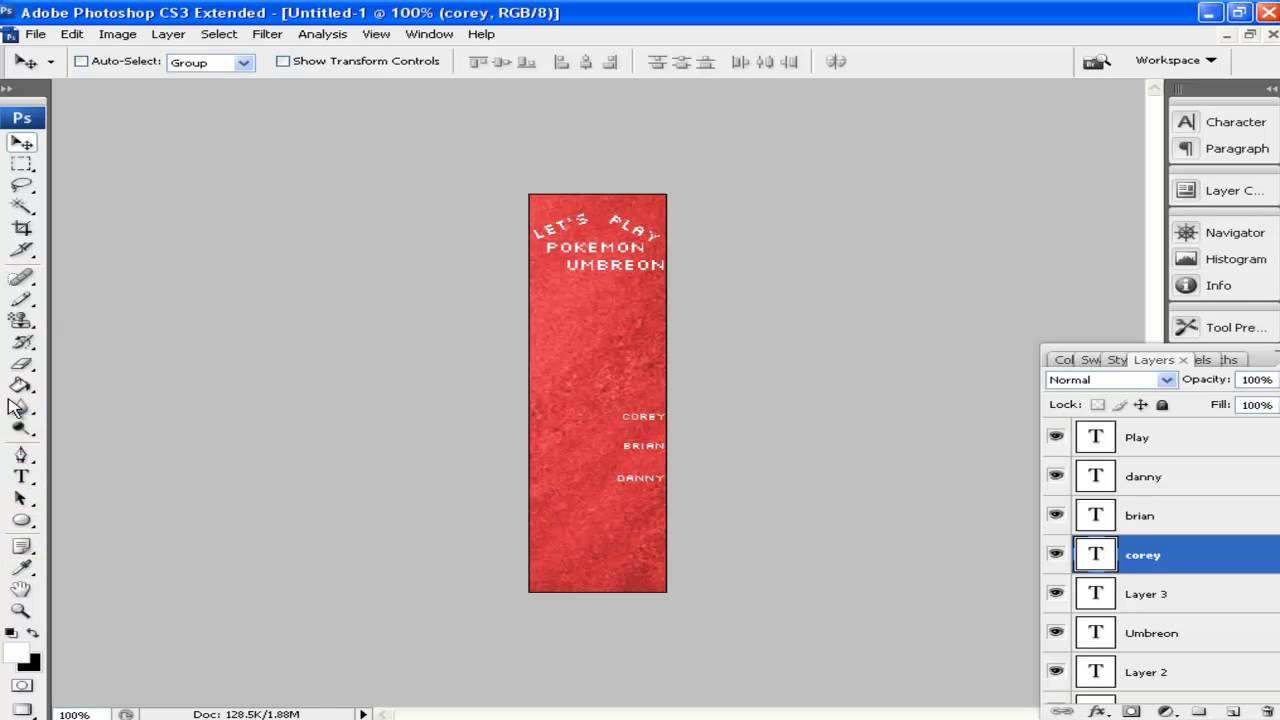
Pick several tools in the toolbox, ending back on the Move tool.
click(22, 409)
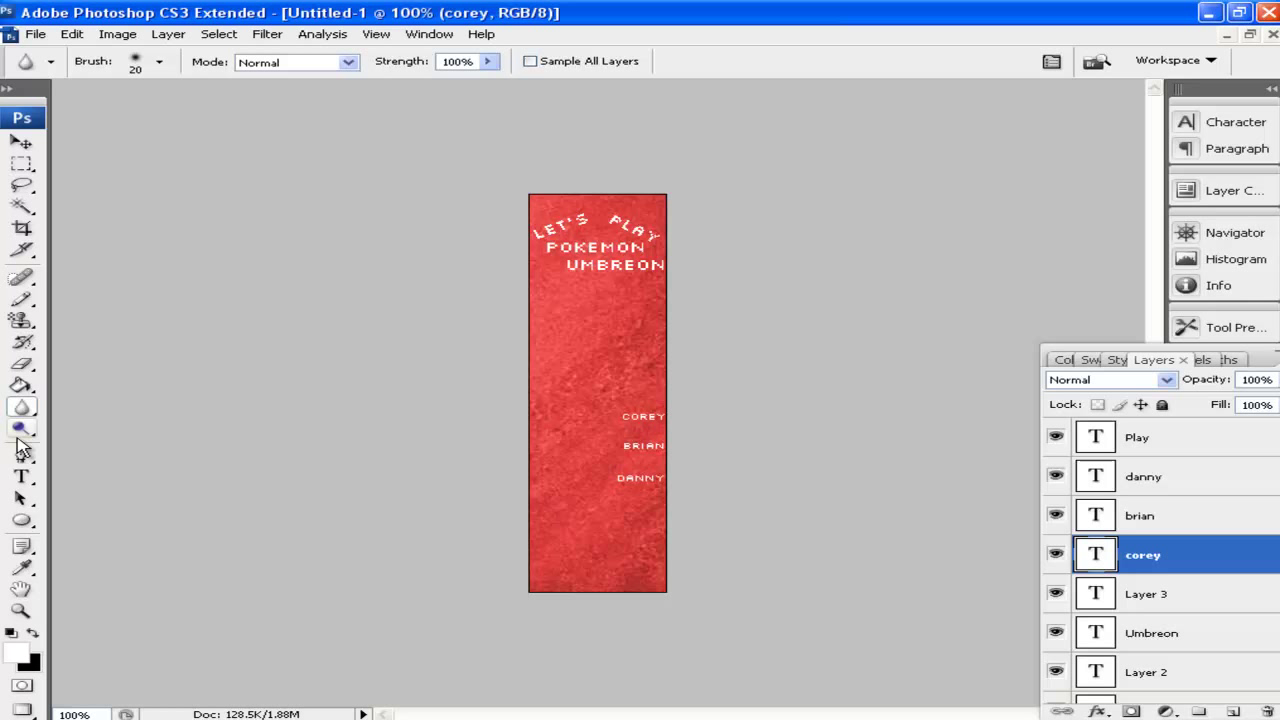
click(28, 306)
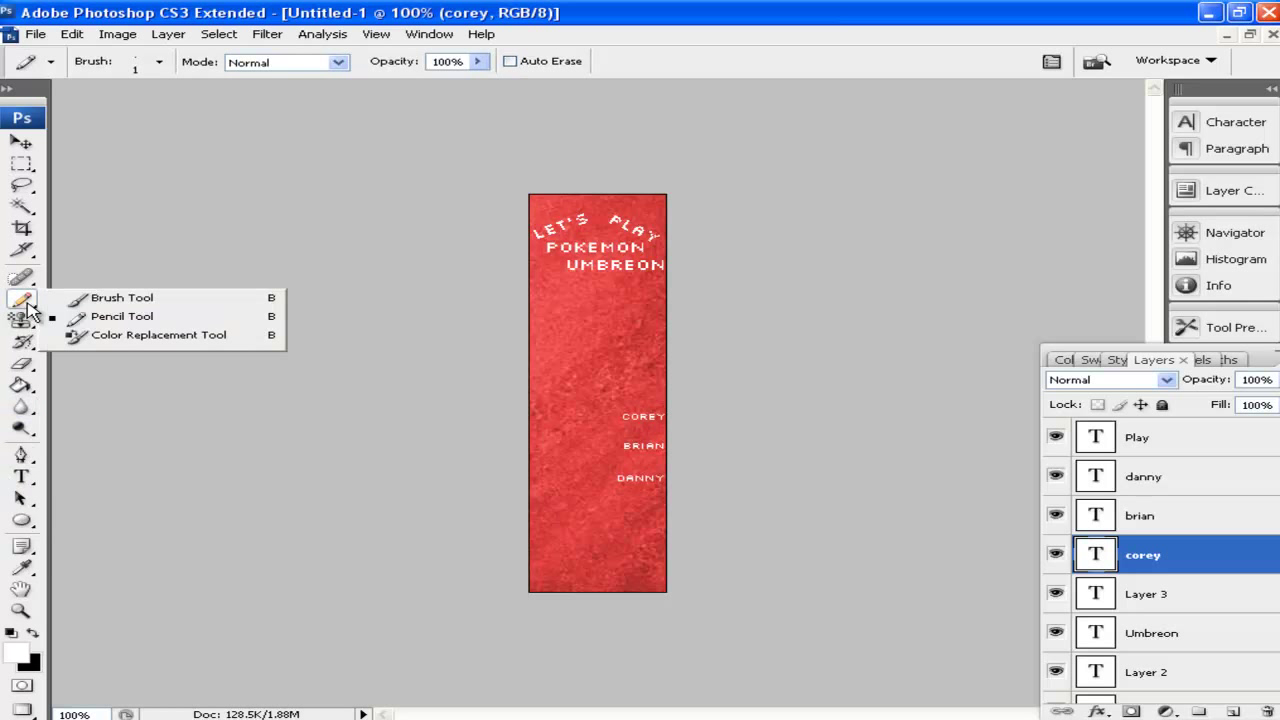
click(26, 251)
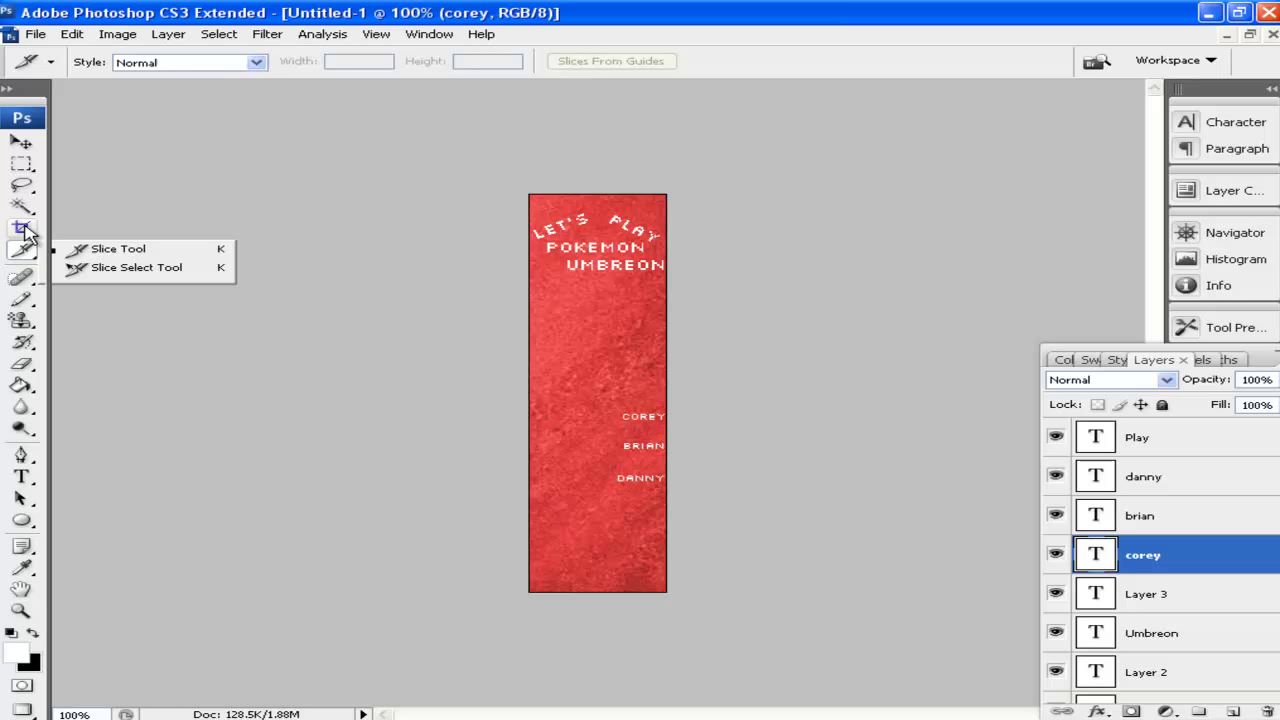
click(25, 229)
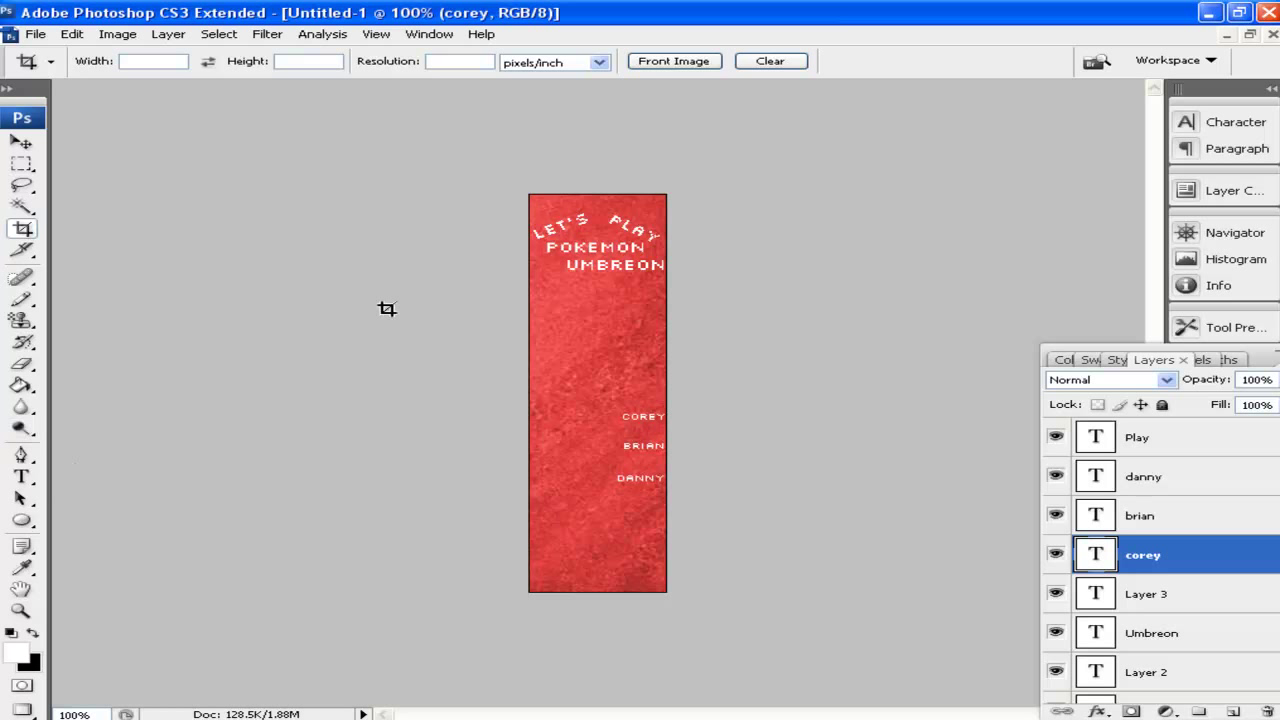
click(21, 162)
click(21, 145)
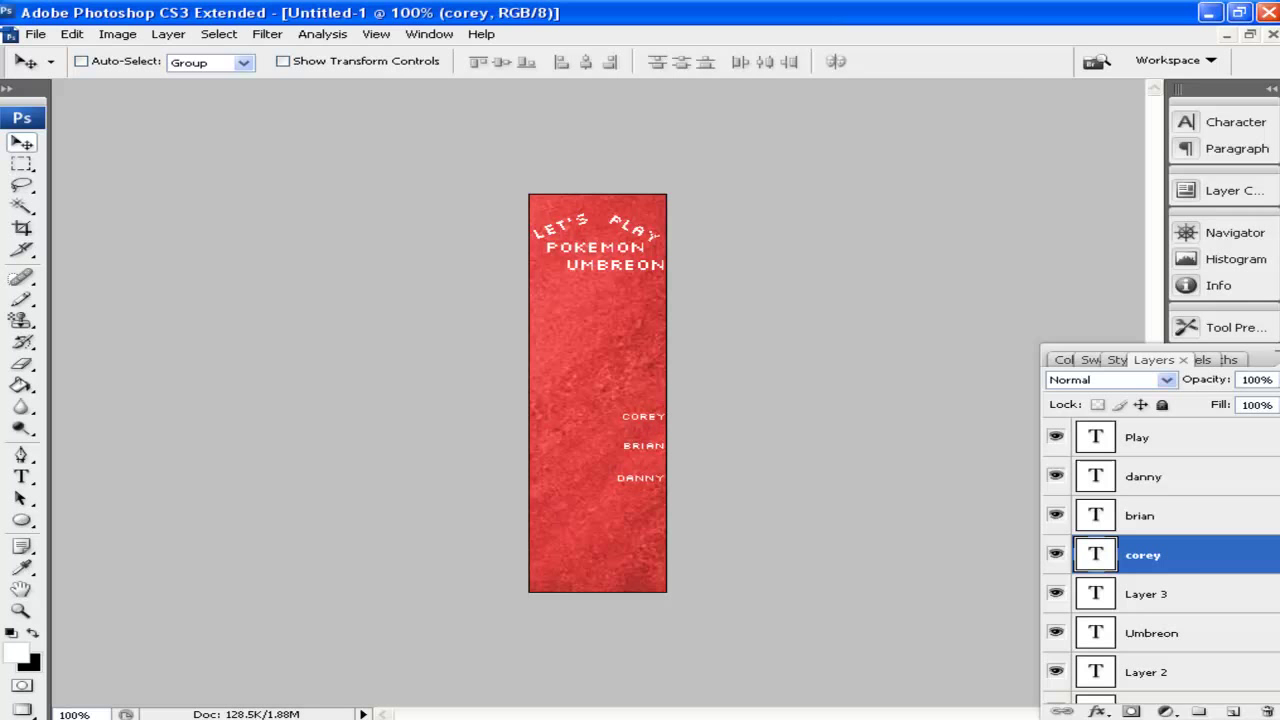
Search The Spriters Resource for 'pokemon red'.
key(alt+Tab)
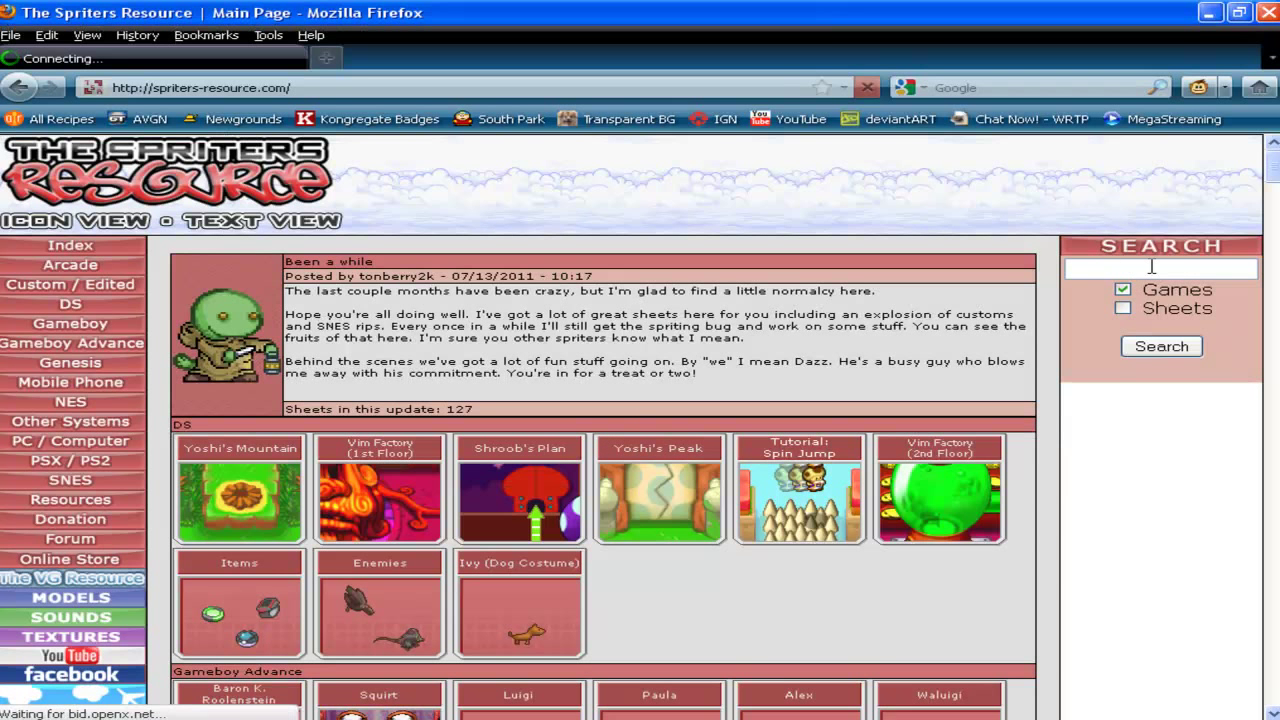
click(1151, 267)
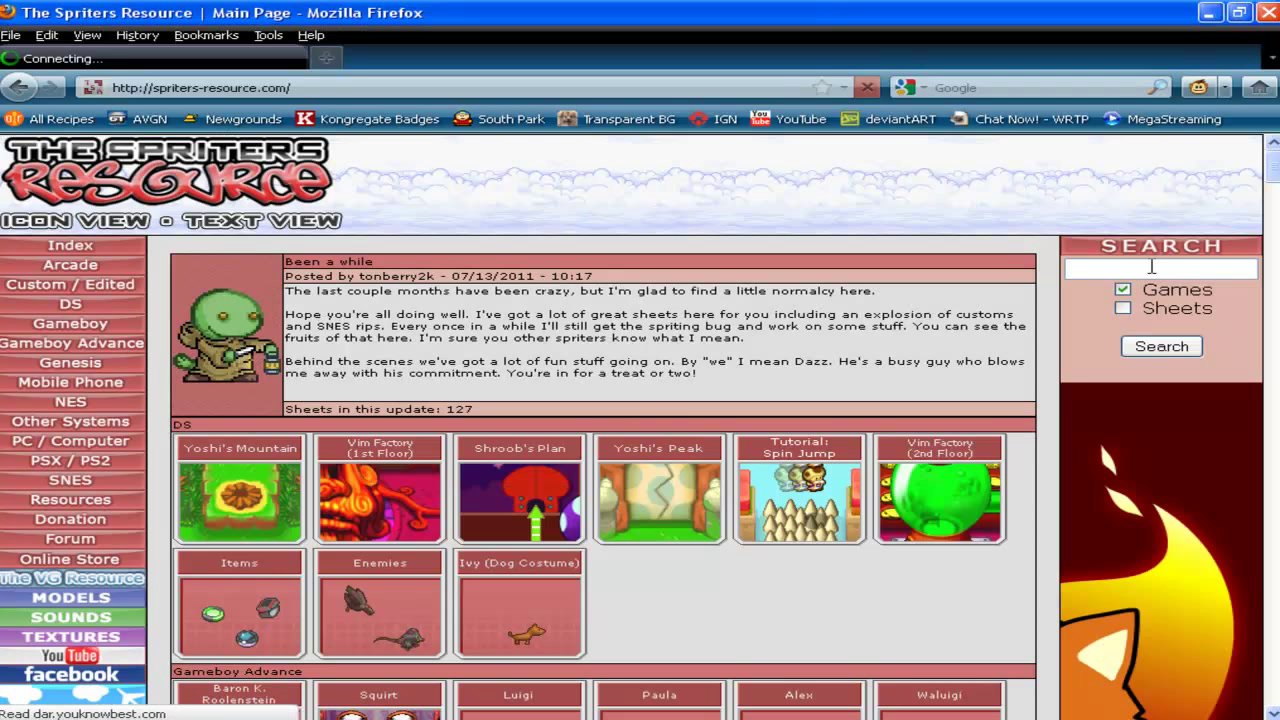
text(pokemo)
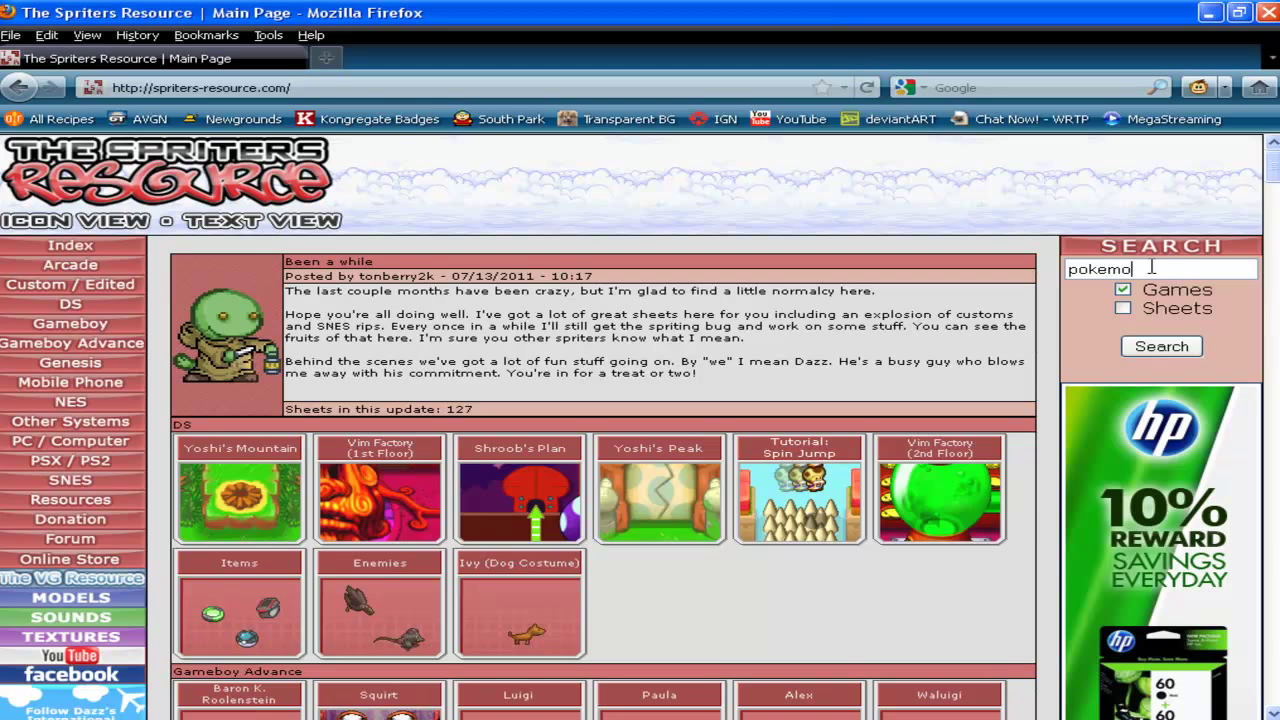
text(n red)
key(Return)
key(alt+Tab)
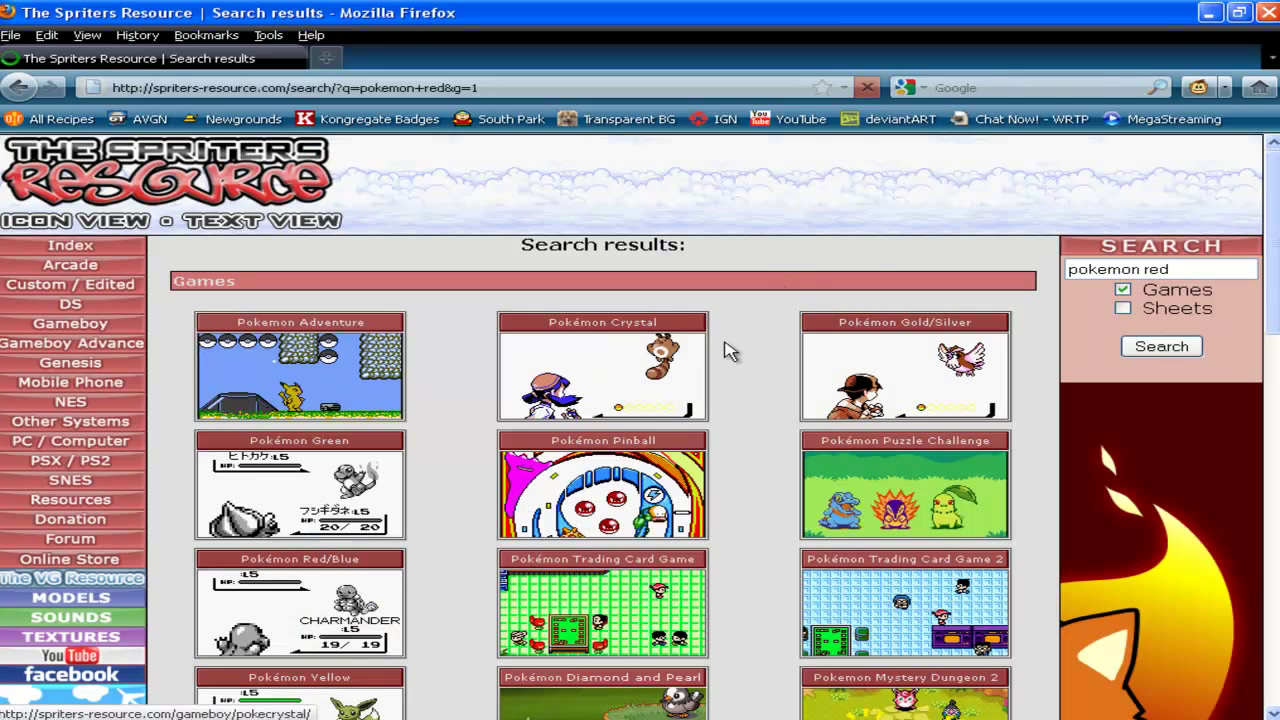
Open the Pokémon Crystal page and its Pokémon #1-50 sprite sheet.
click(609, 362)
key(alt+Tab)
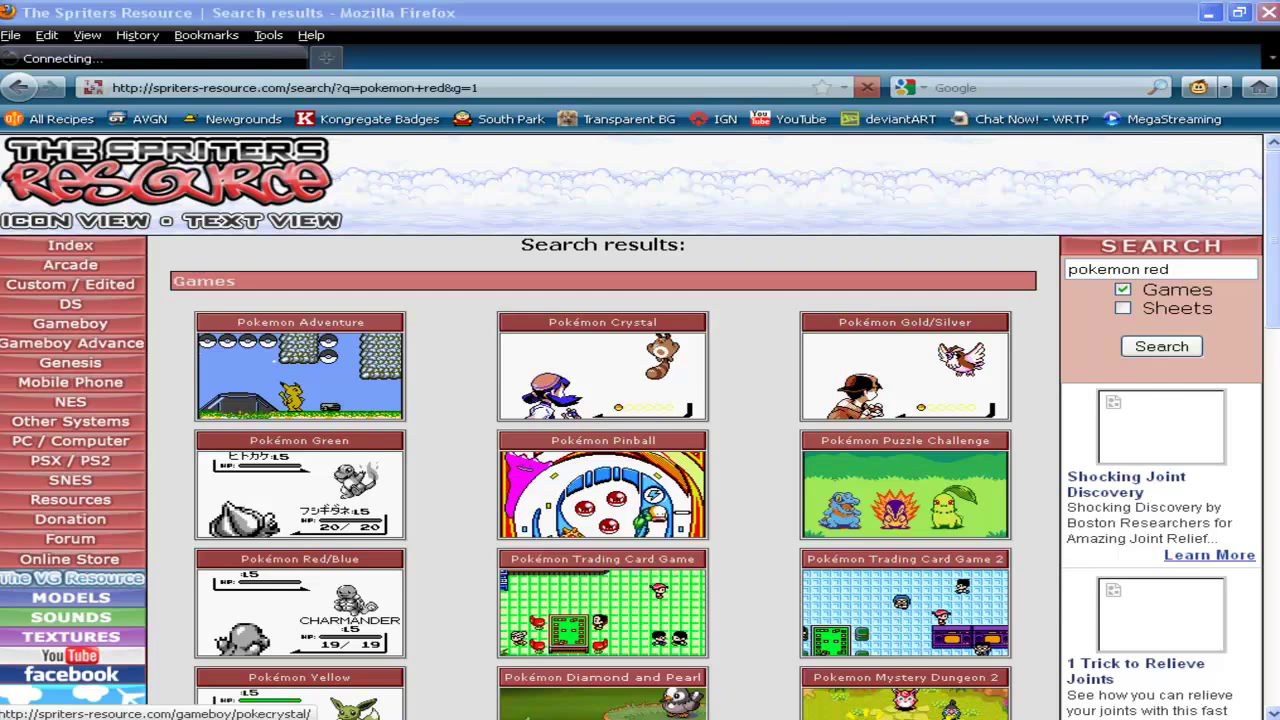
click(880, 713)
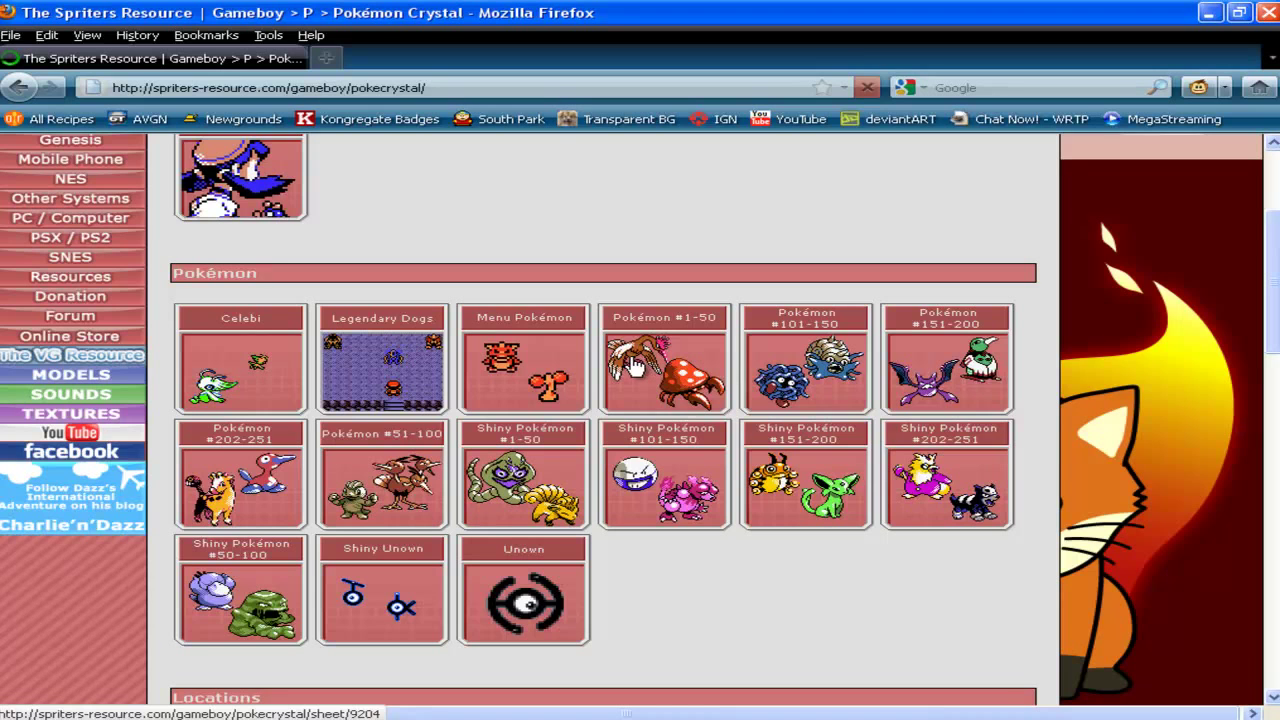
click(634, 366)
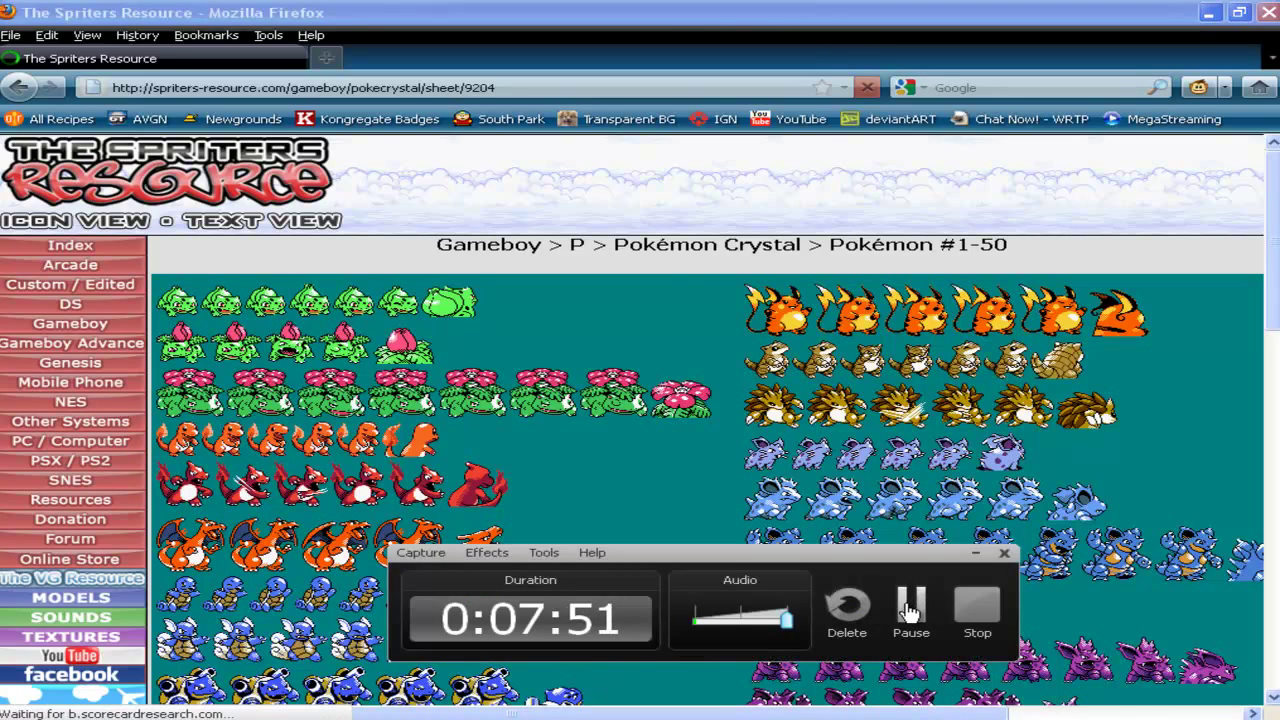
click(910, 612)
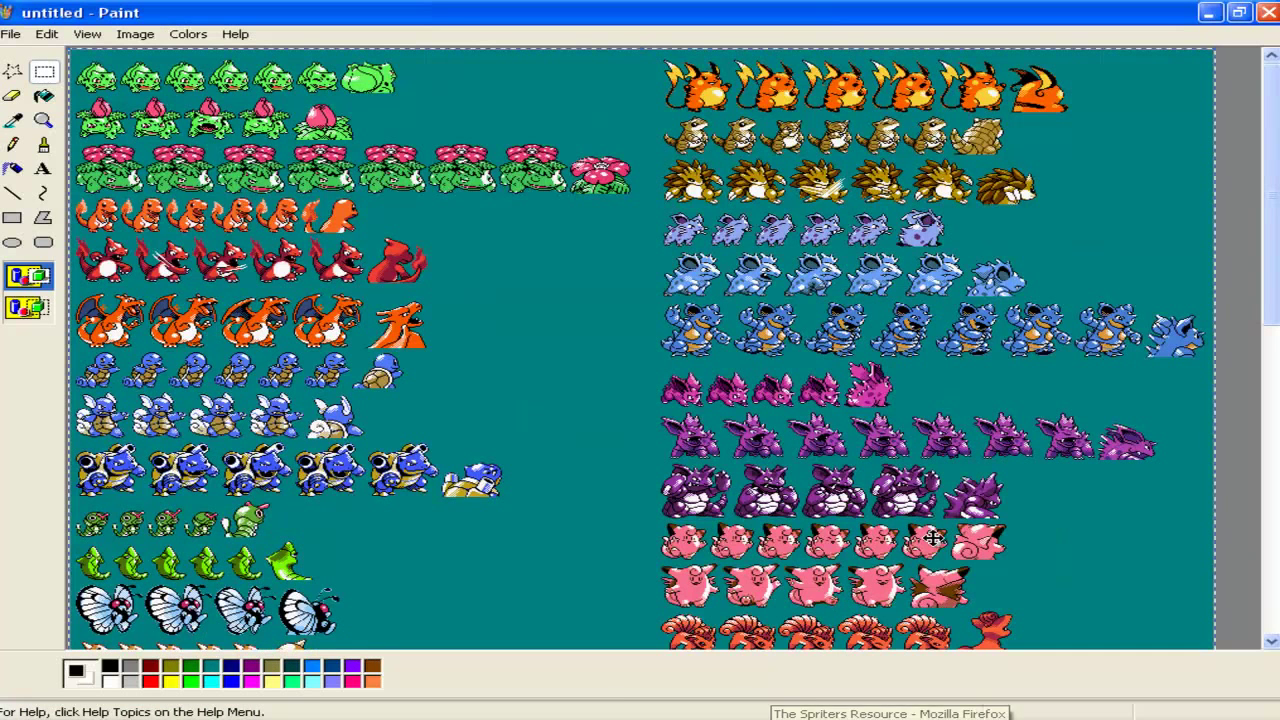
Fill the sprite sheet's teal background with white.
click(43, 95)
right_click(483, 296)
scroll(880, 264, down, 10)
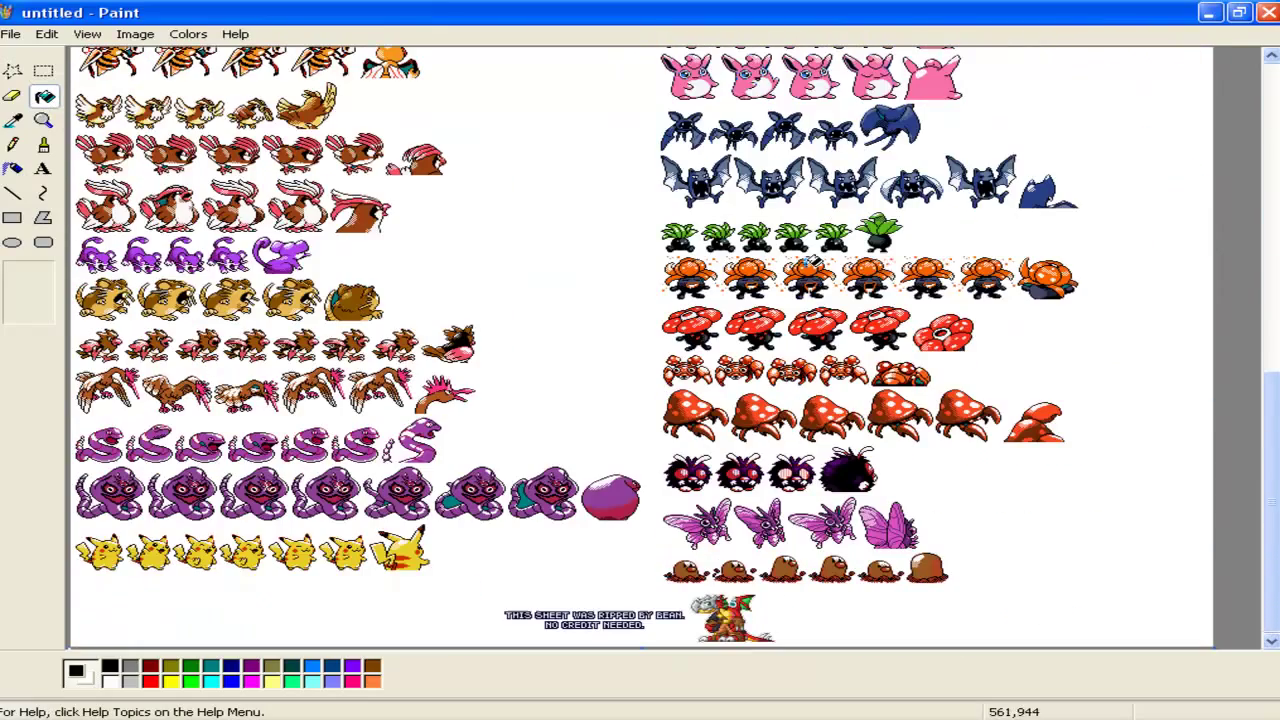
Select the first bat sprite and start a new image.
click(43, 71)
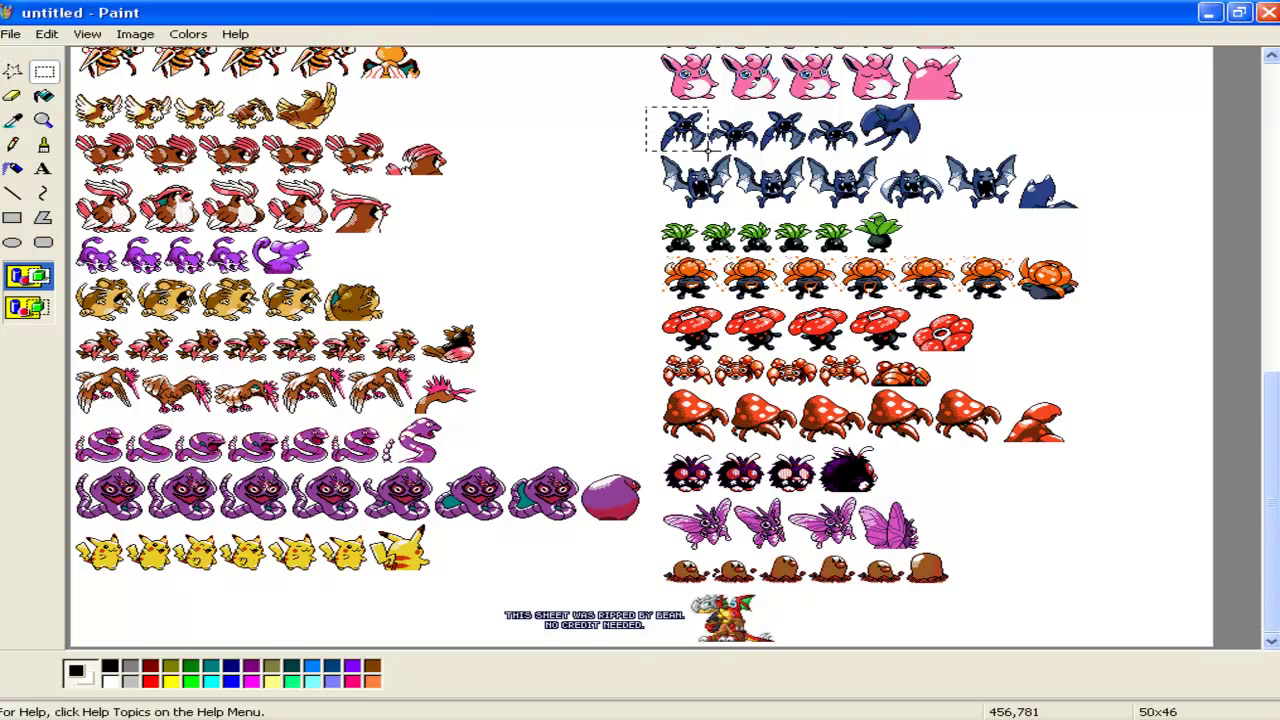
drag(708, 150, 710, 152)
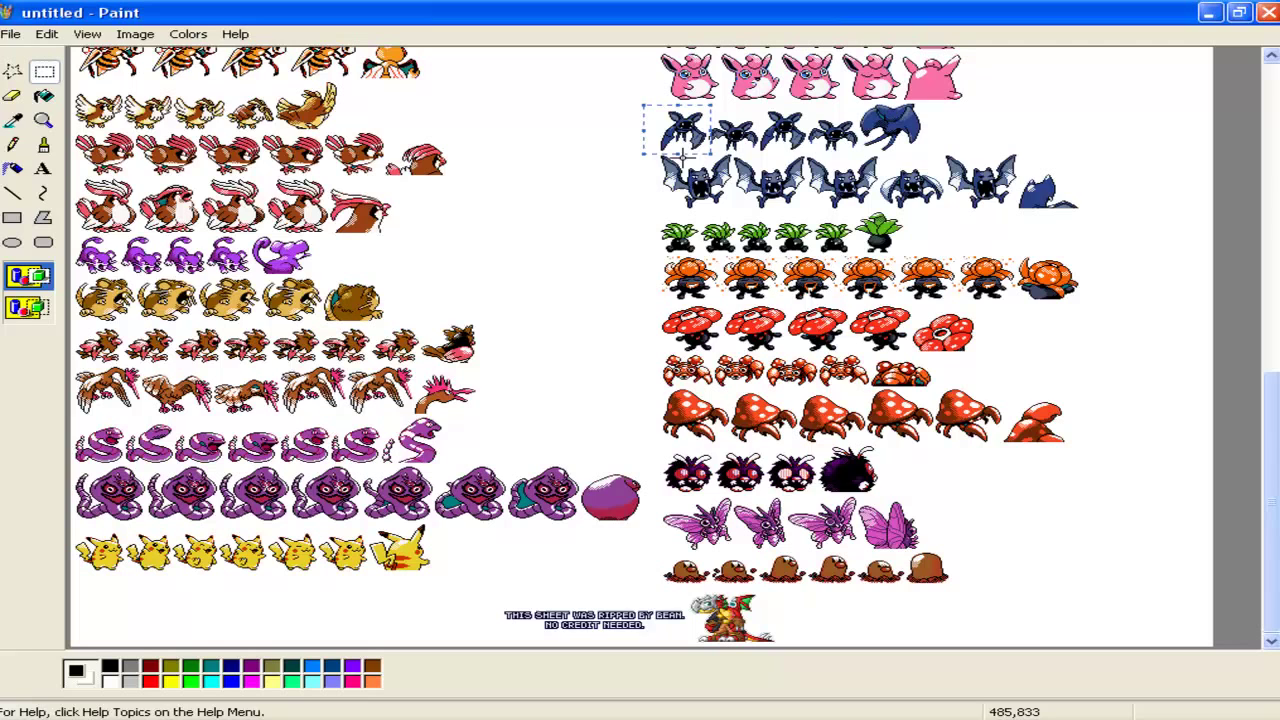
click(11, 36)
click(14, 55)
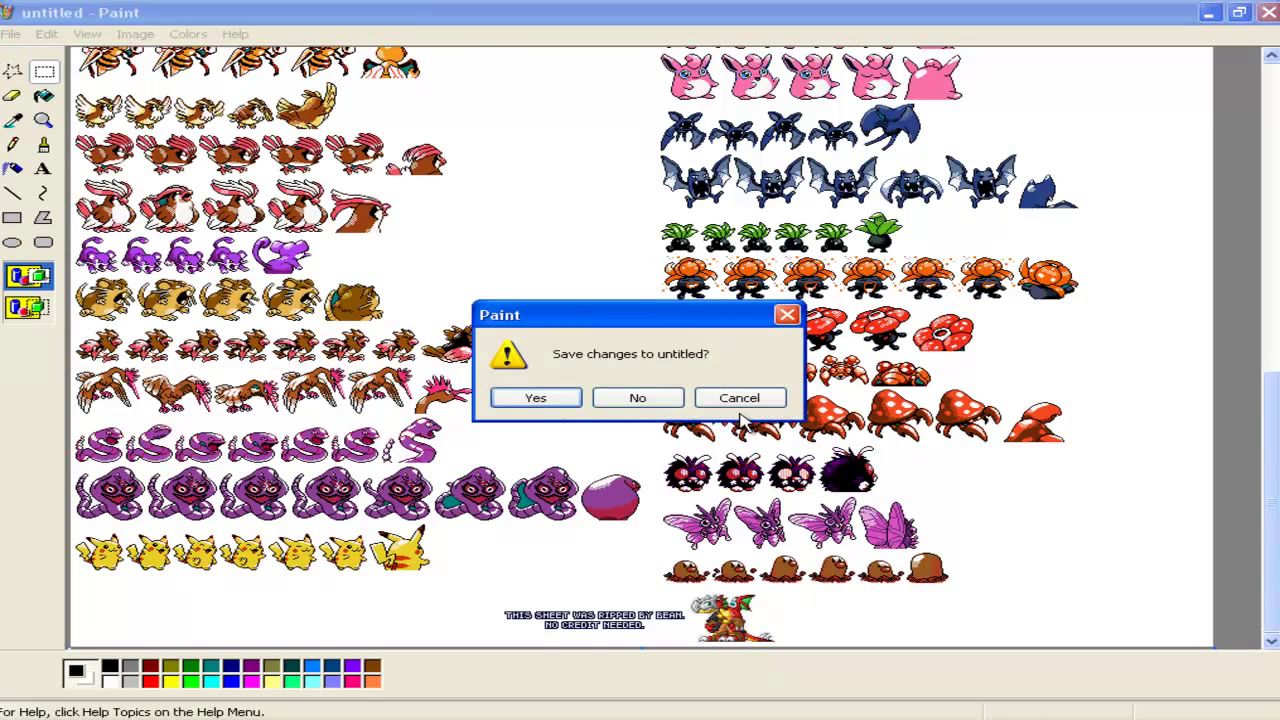
Discard the sprite sheet without saving and paste the bat sprite onto the blank Paint canvas.
click(630, 395)
key(ctrl+v)
key(alt+Tab)
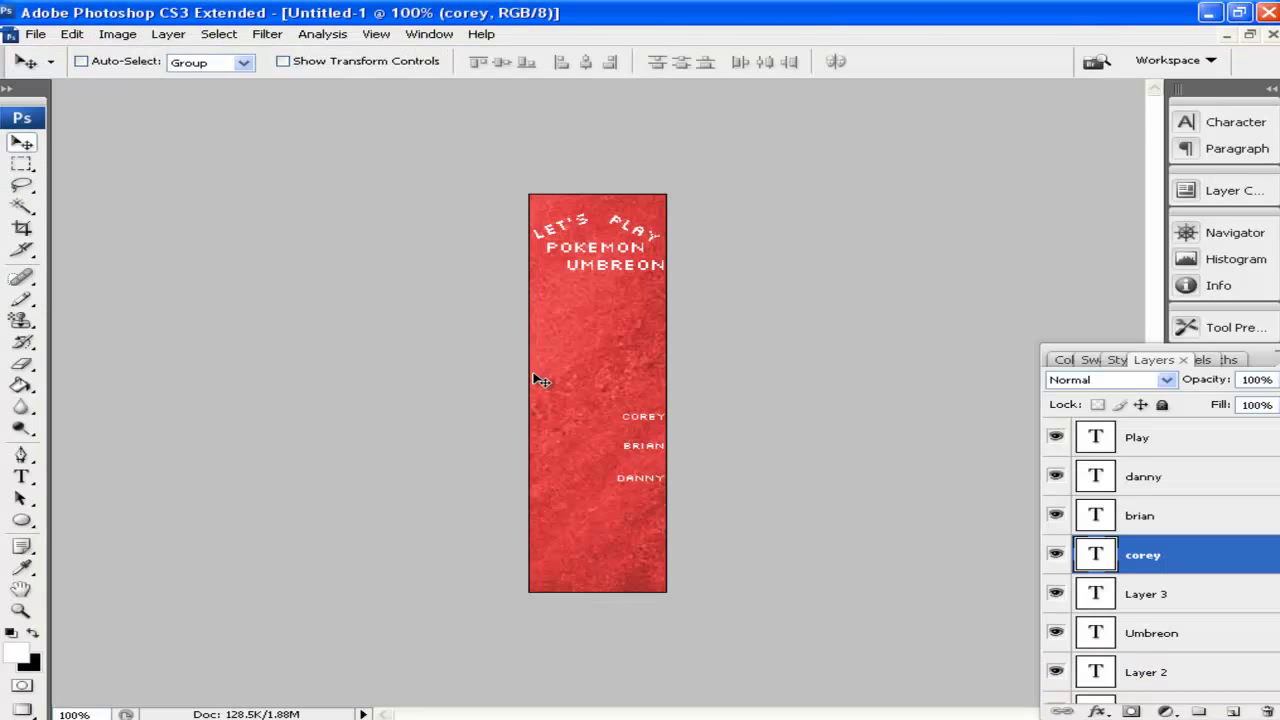
Save the Photoshop banner as Untitled-1.psd with maximum compatibility.
click(35, 34)
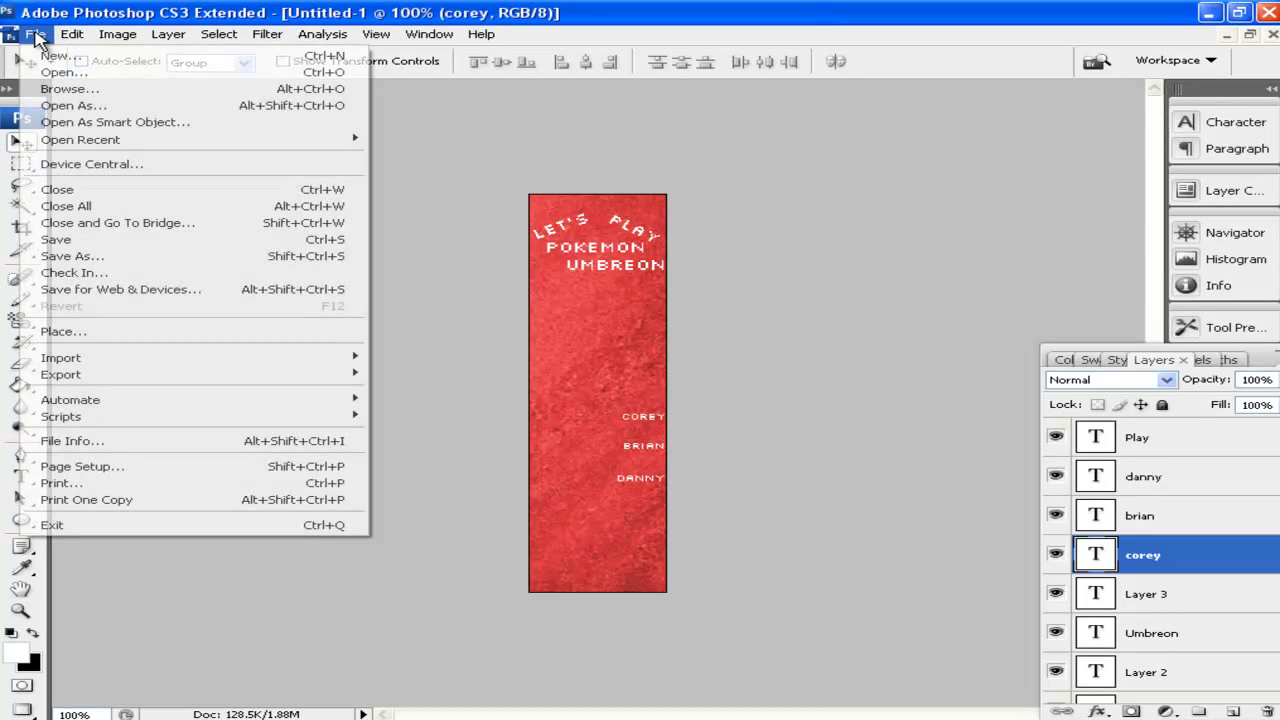
click(72, 258)
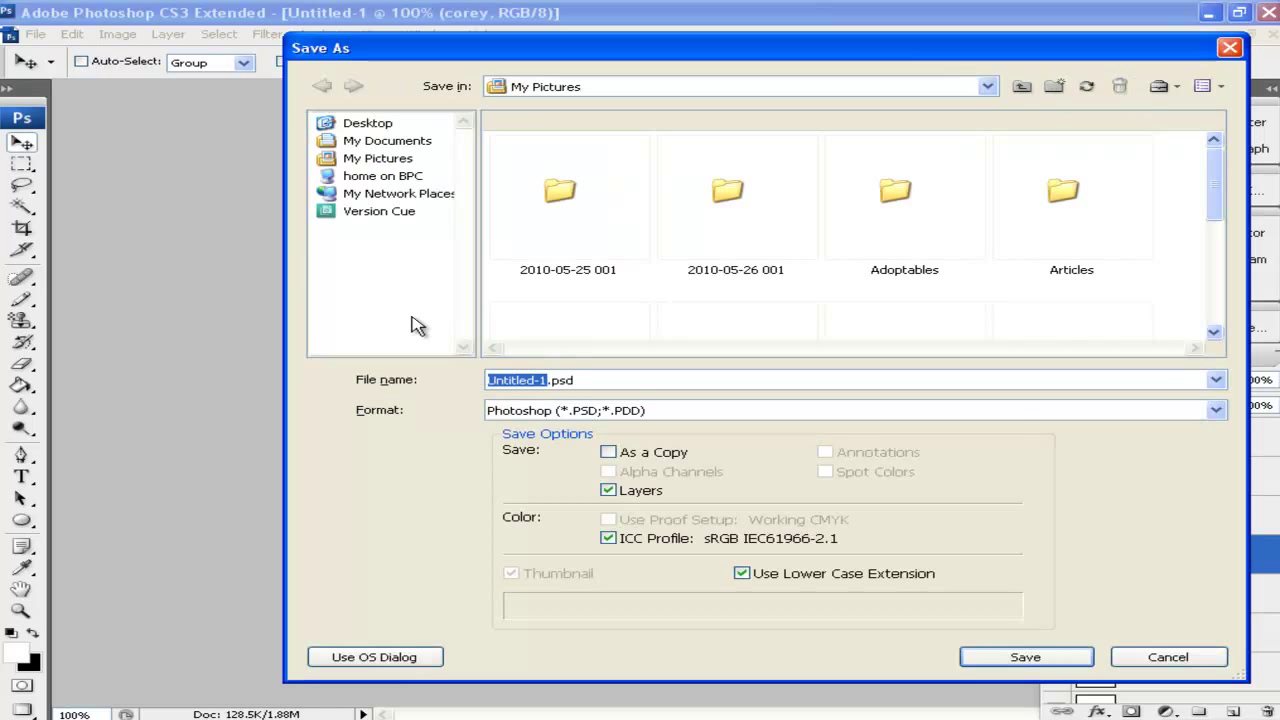
click(1060, 660)
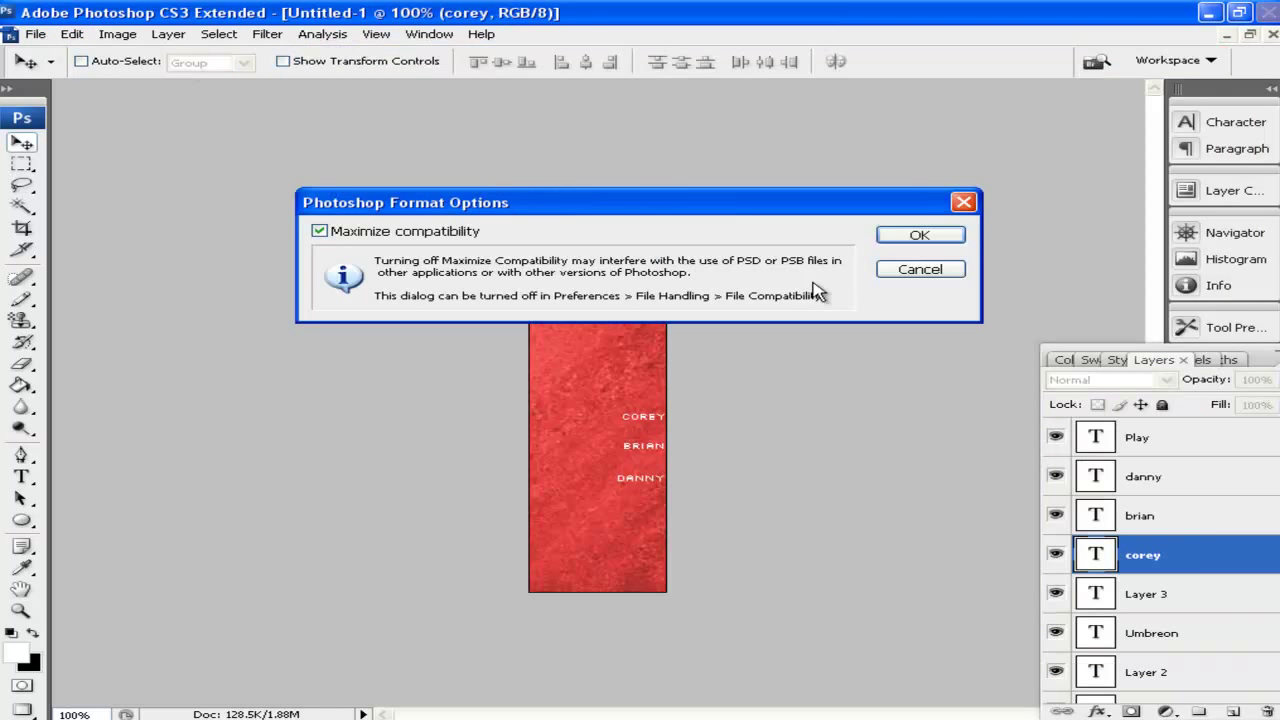
click(910, 240)
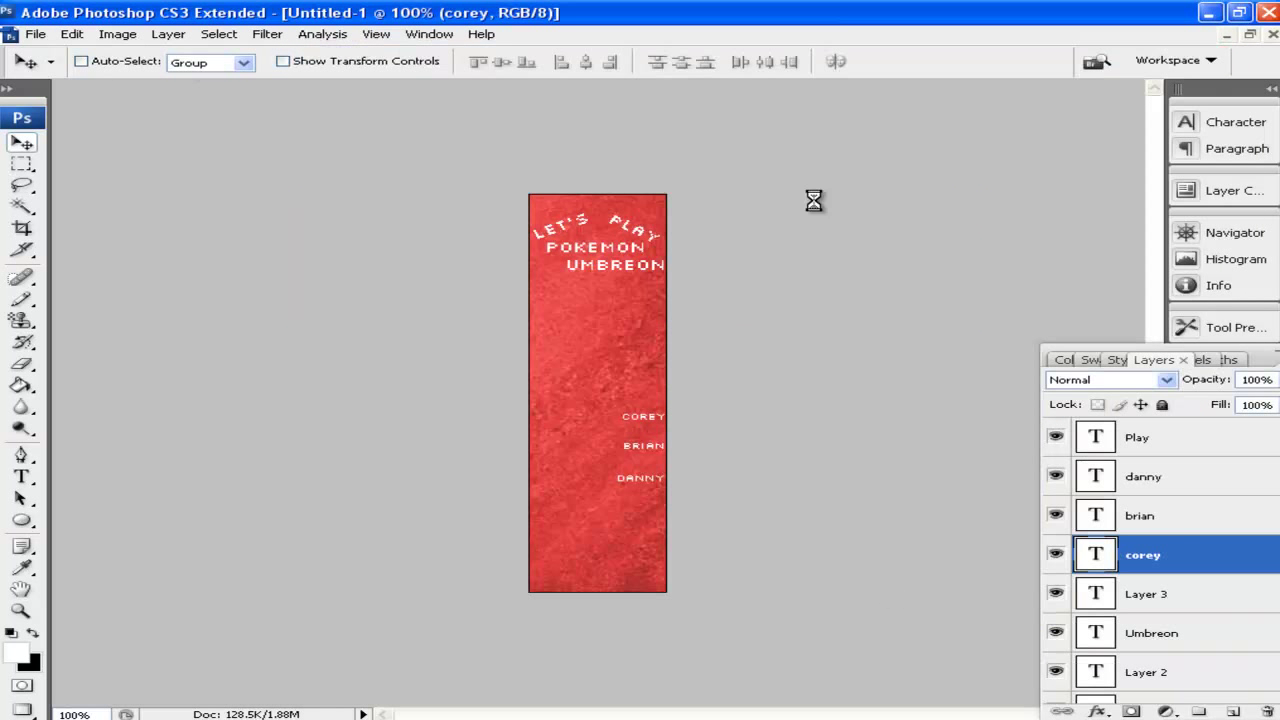
click(35, 33)
Paste the bat into a new 50 × 47 px clipboard document, erase its white, and delete Background.
click(45, 51)
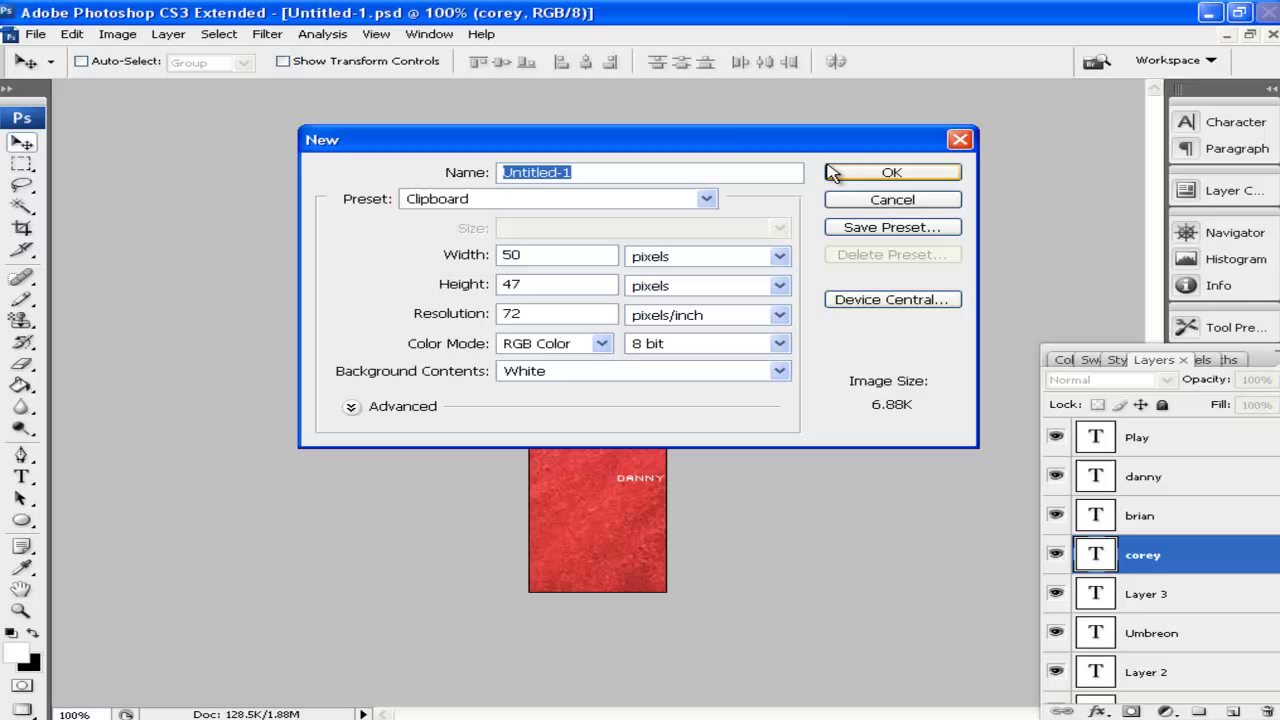
click(695, 175)
key(Return)
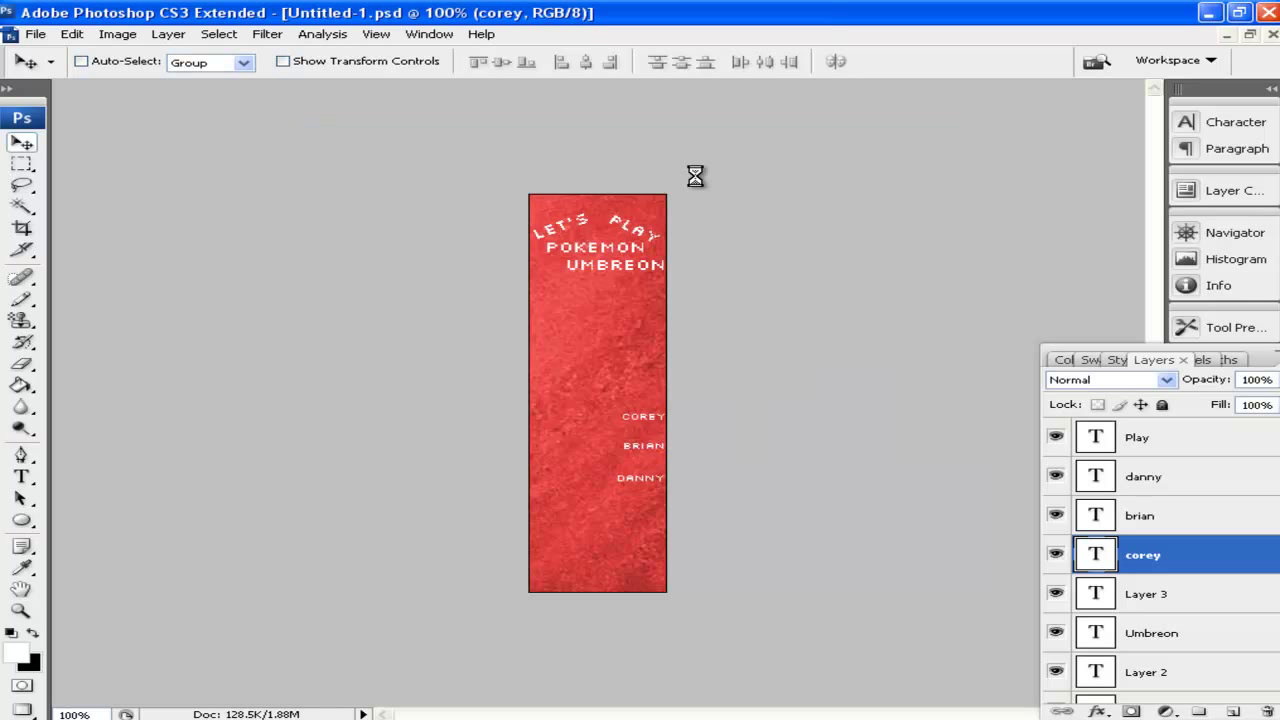
key(ctrl+v)
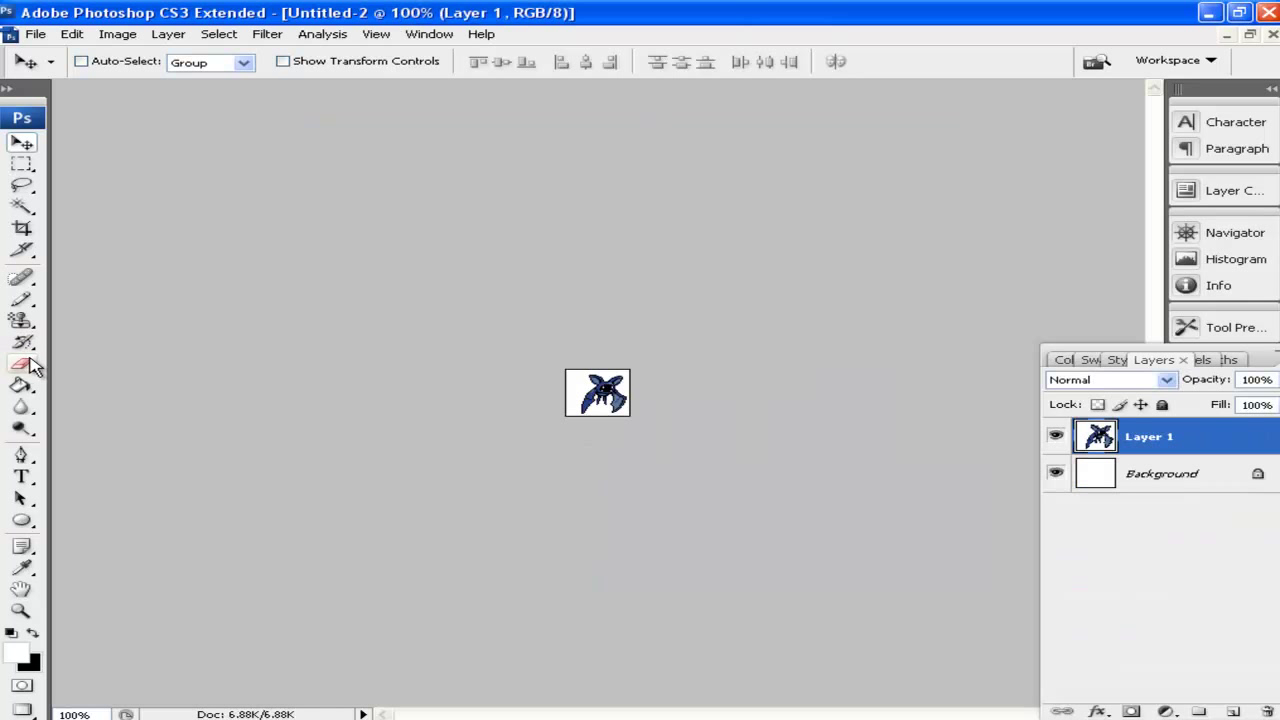
mouse_move(30, 370)
mouse_down()
mouse_move(137, 375)
mouse_move(133, 404)
mouse_up()
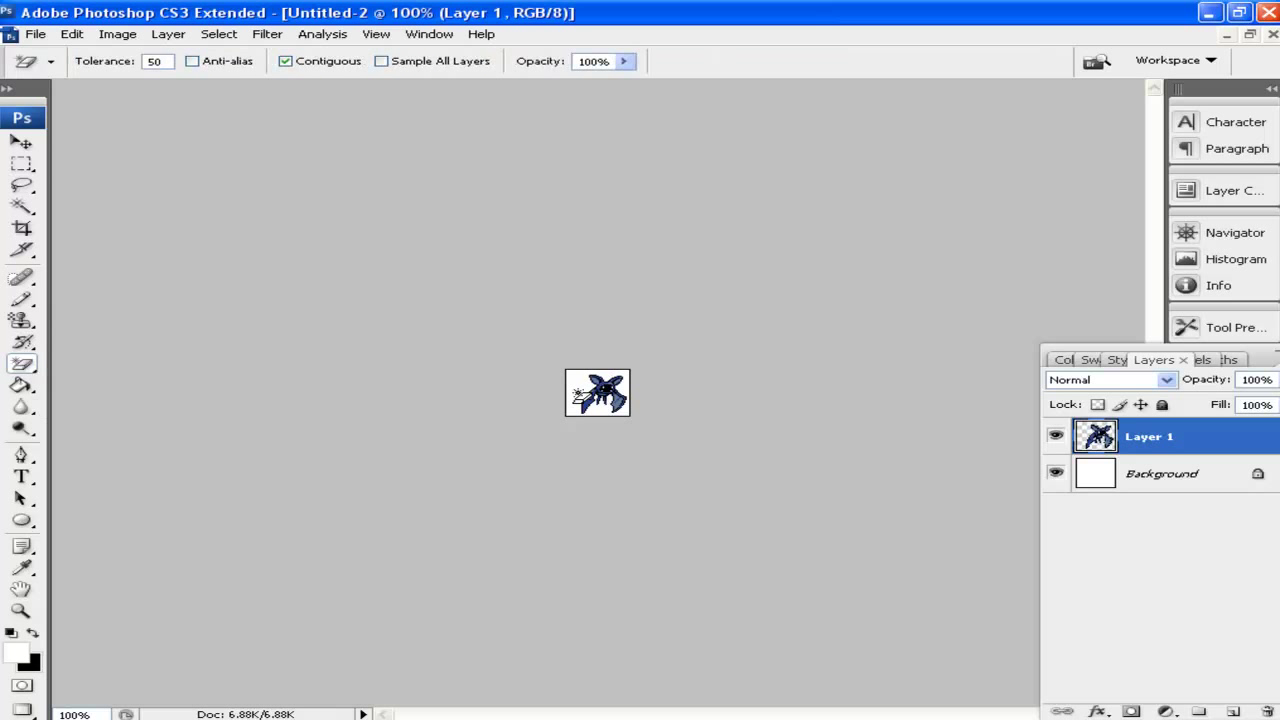
click(1194, 480)
drag(1194, 480, 1266, 711)
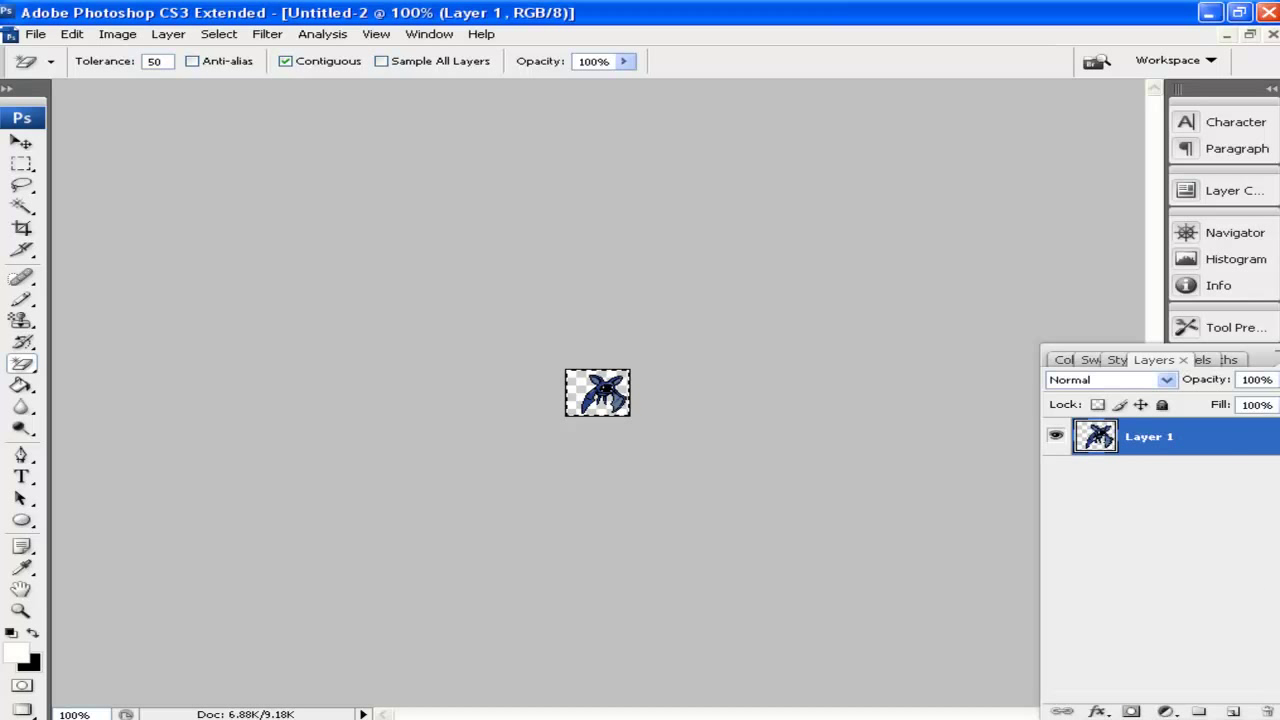
Reopen Untitled-1.psd, paste the bat, and position it just left of corey.
click(35, 33)
mouse_move(128, 145)
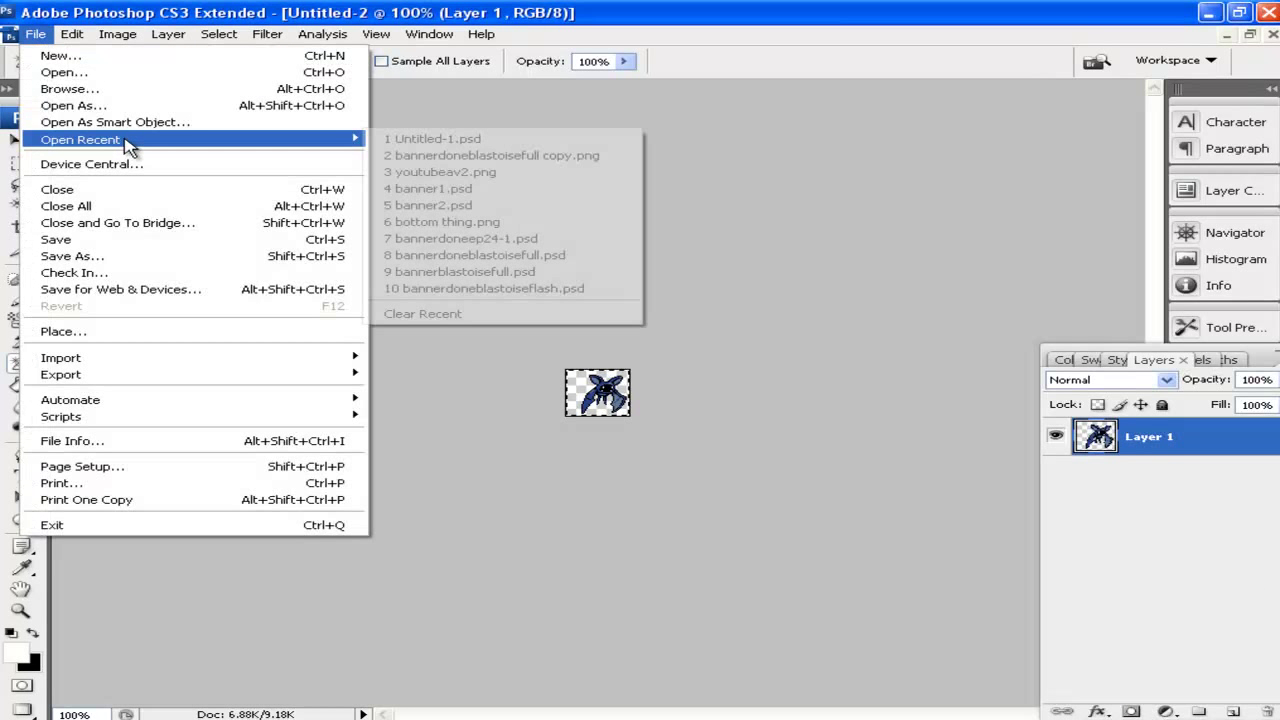
click(465, 139)
key(ctrl+v)
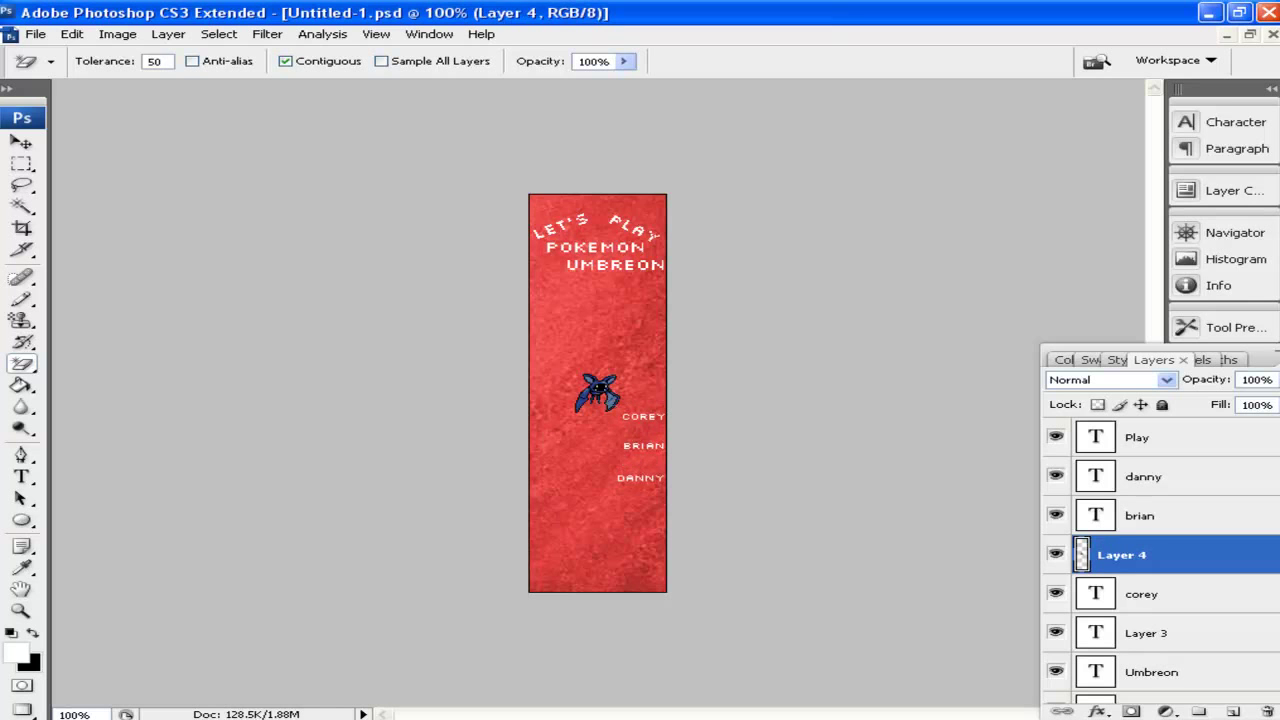
click(21, 142)
drag(601, 389, 577, 403)
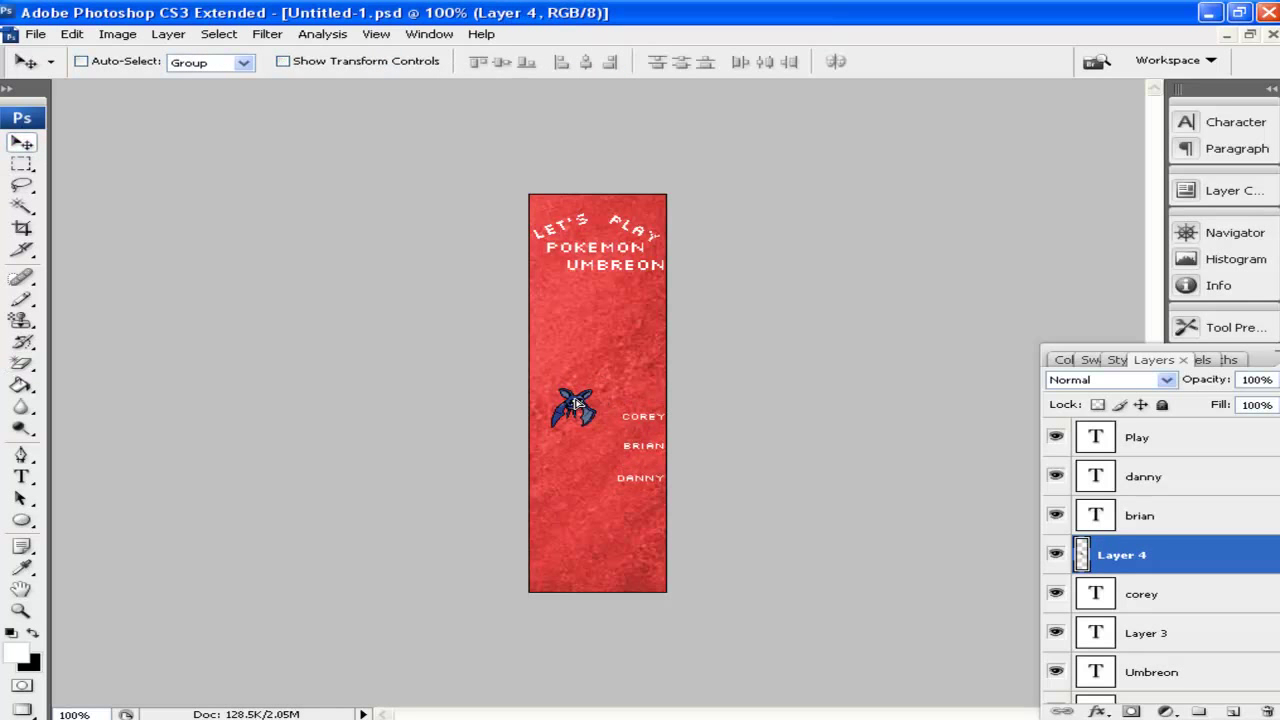
key(alt+Tab)
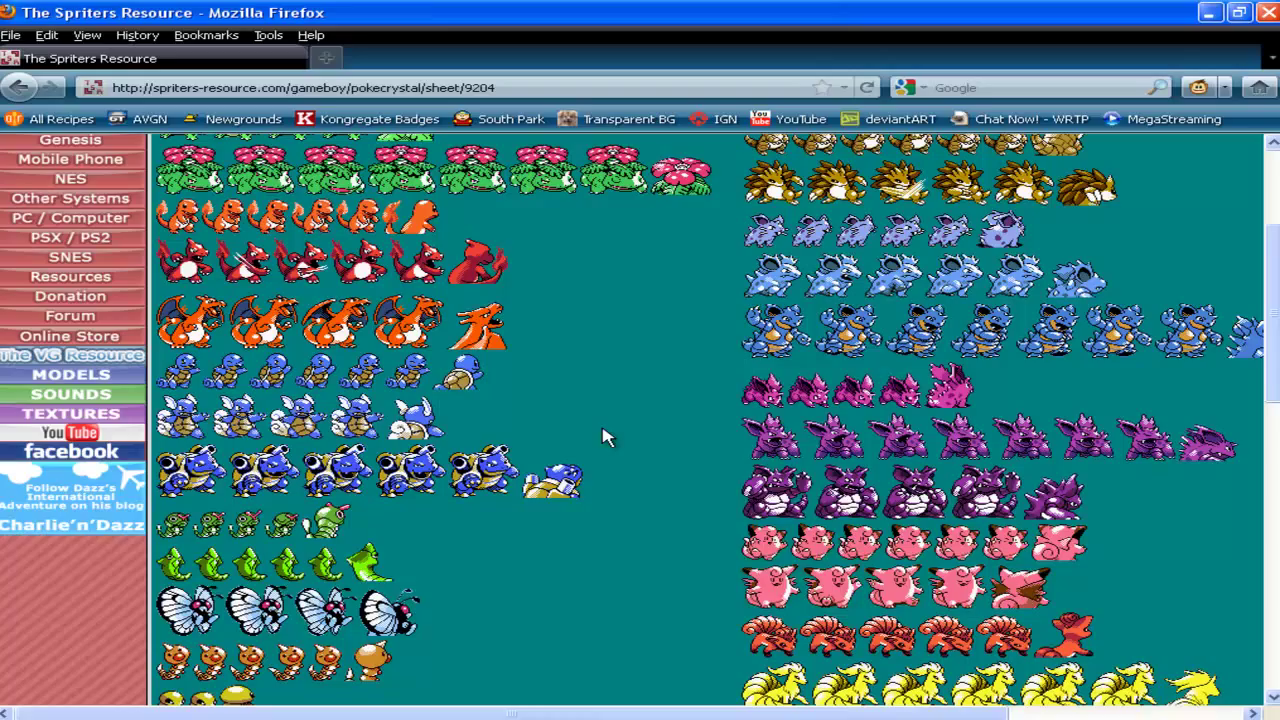
Copy the Pokémon Crystal sprite sheet image from Firefox.
right_click(603, 437)
key(alt+Tab)
key(alt+Tab)
right_click(445, 448)
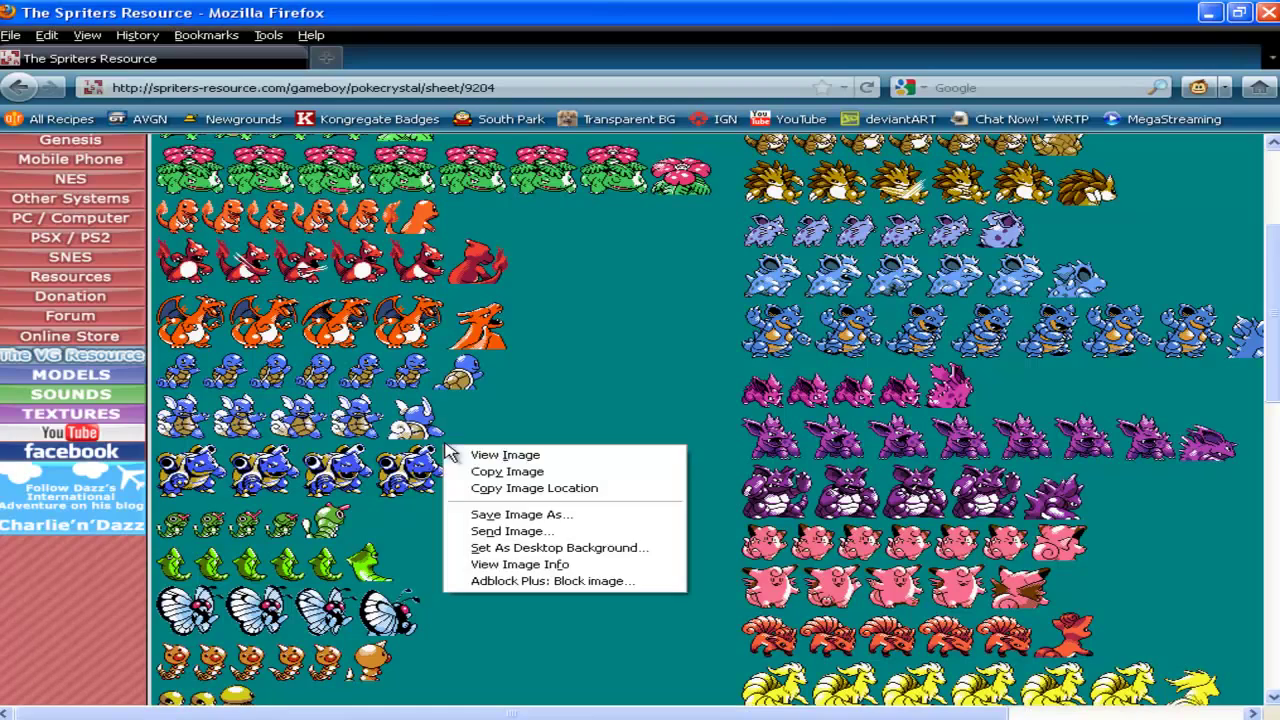
click(507, 471)
key(alt+Tab)
Paste the sheet into Paint and fill its teal background with white.
key(ctrl+v)
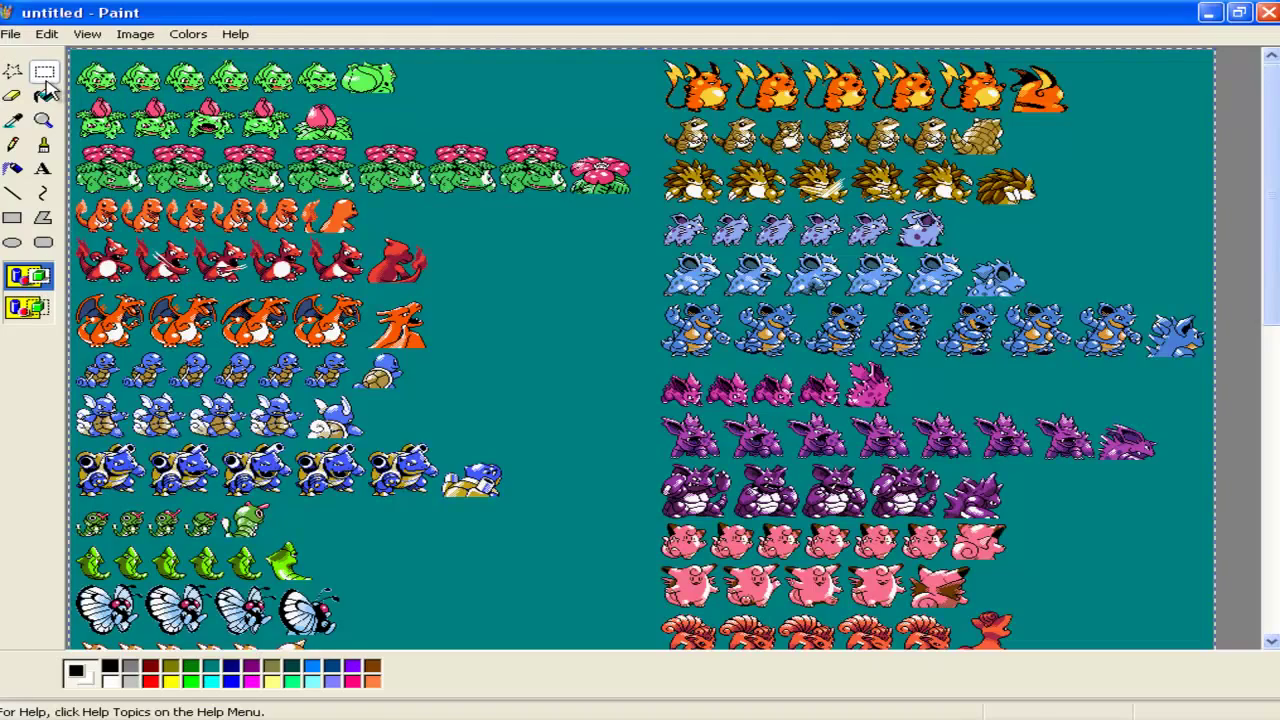
click(44, 96)
right_click(508, 251)
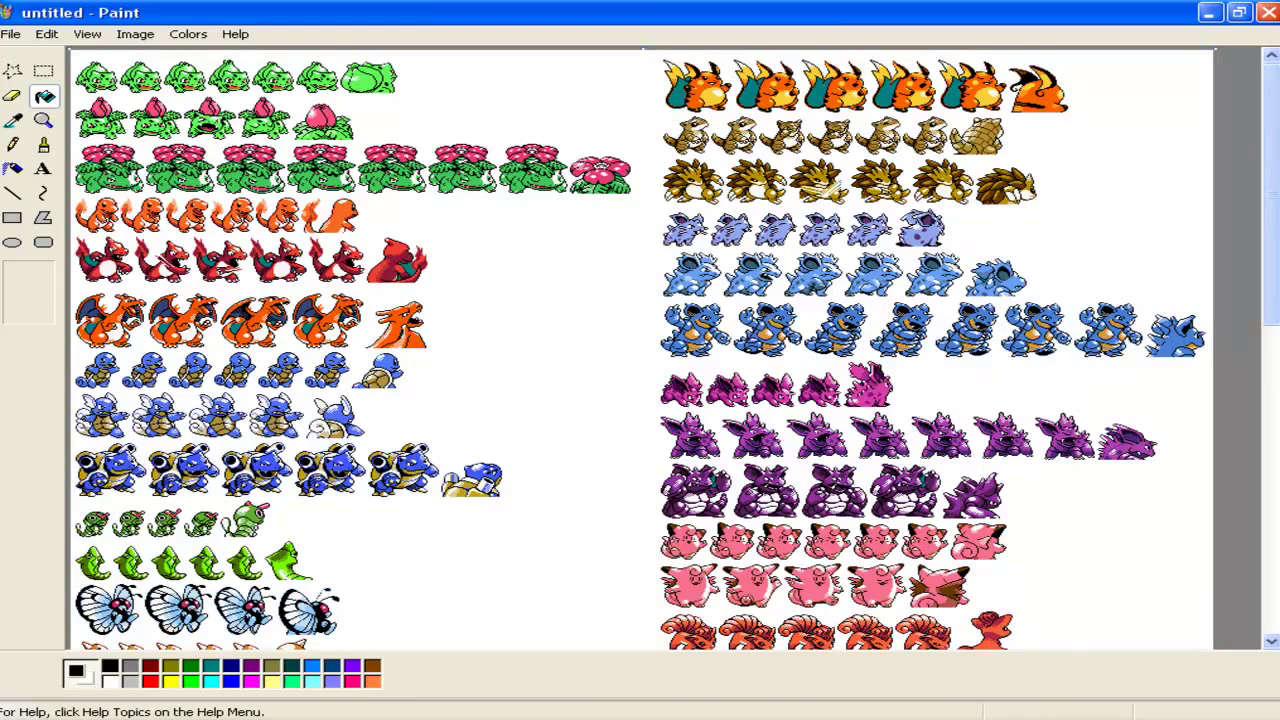
key(F10)
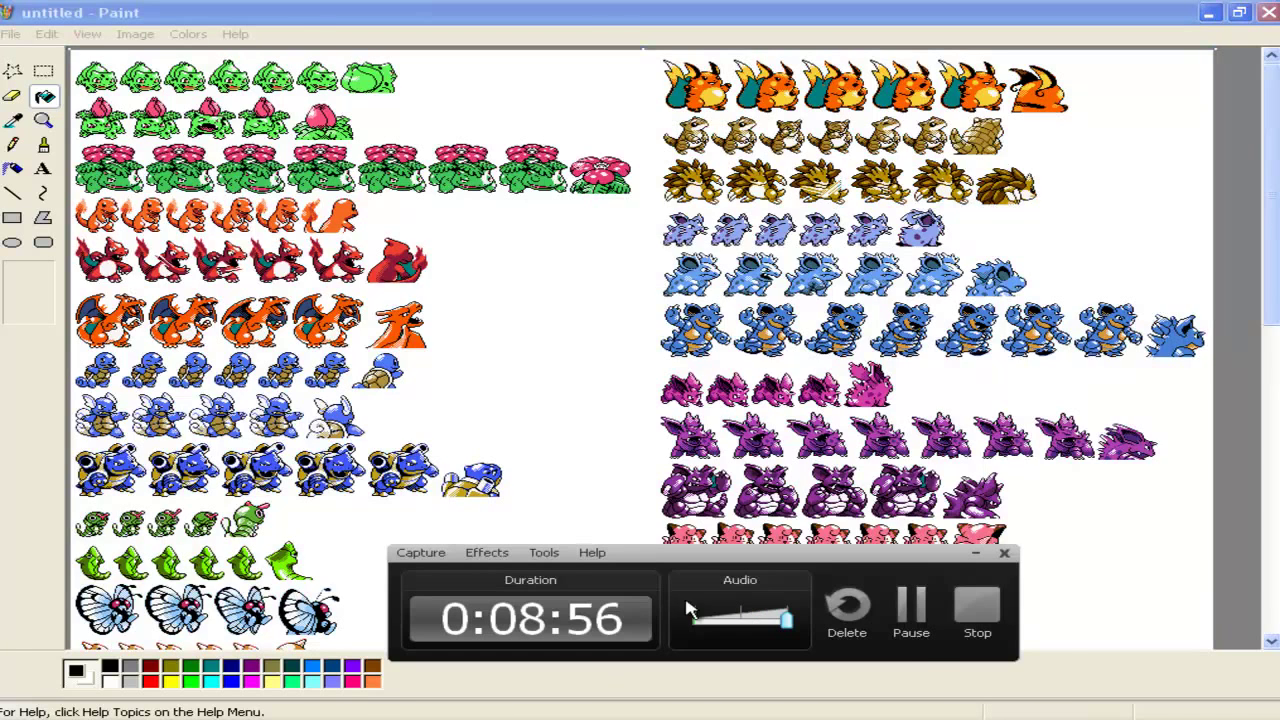
click(914, 640)
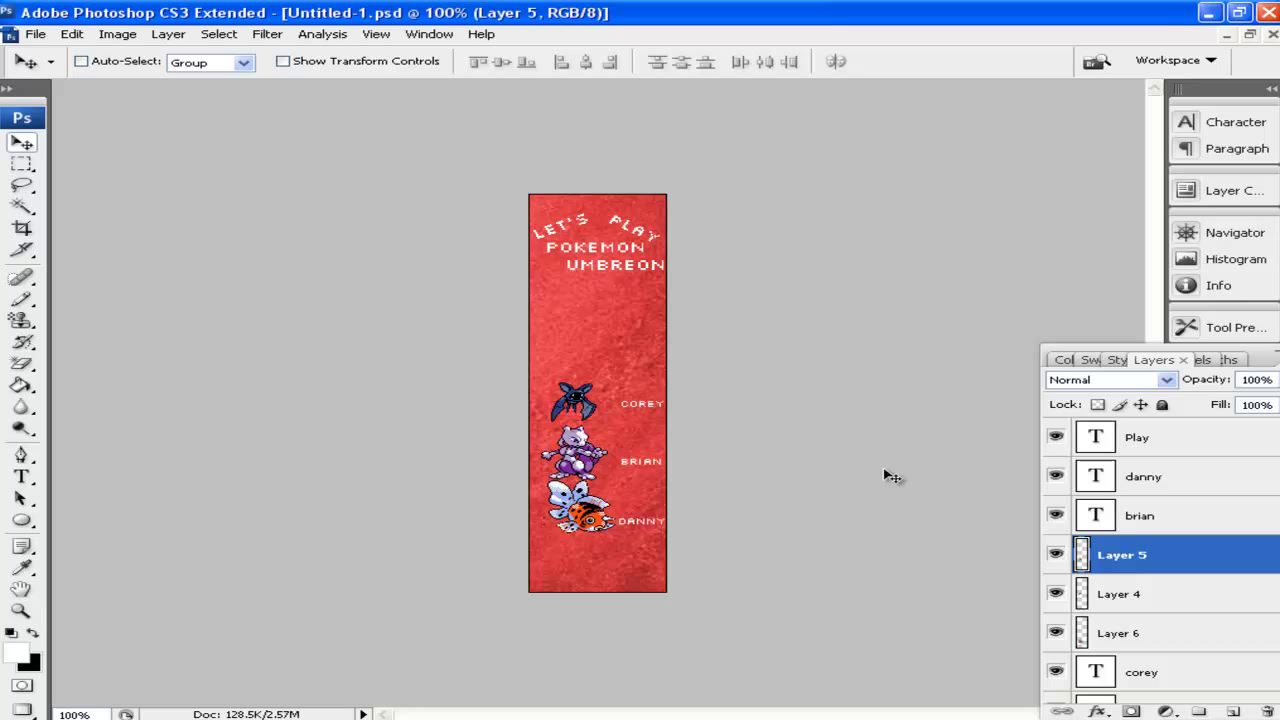
Work through the Layers panel and context menus around the Play text layer.
click(1180, 438)
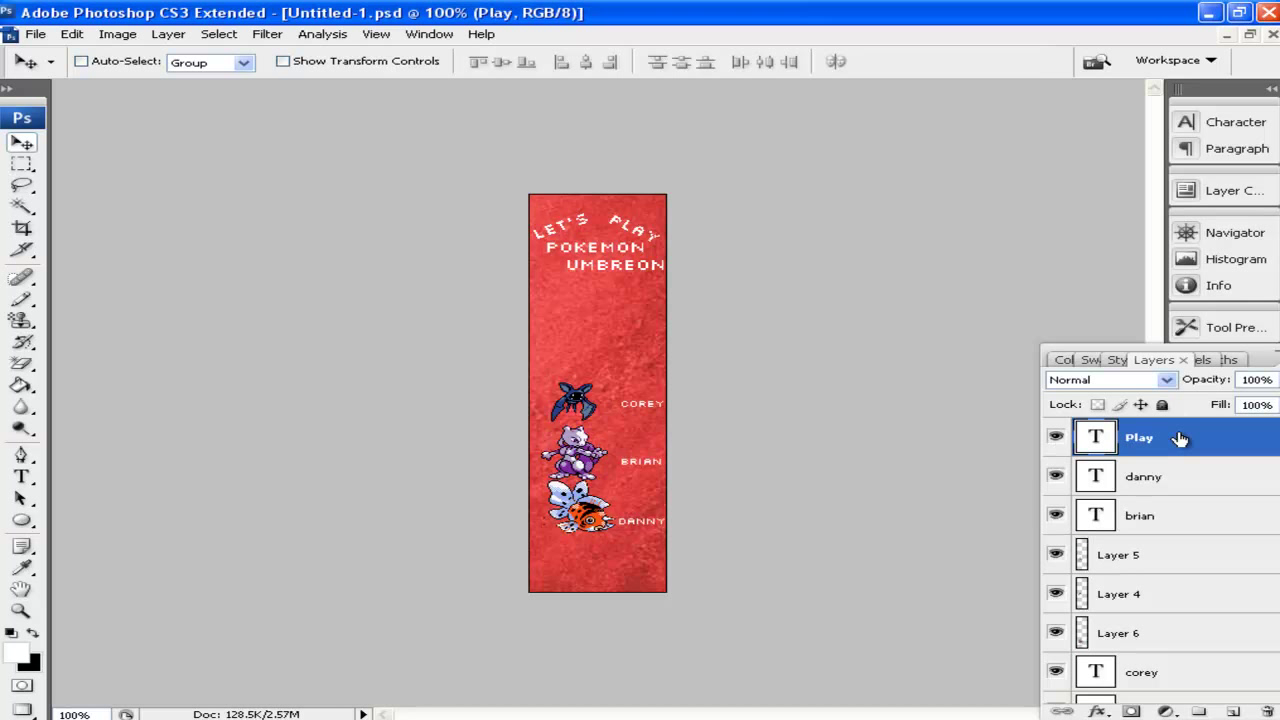
right_click(1180, 440)
click(1238, 447)
right_click(1235, 444)
click(35, 34)
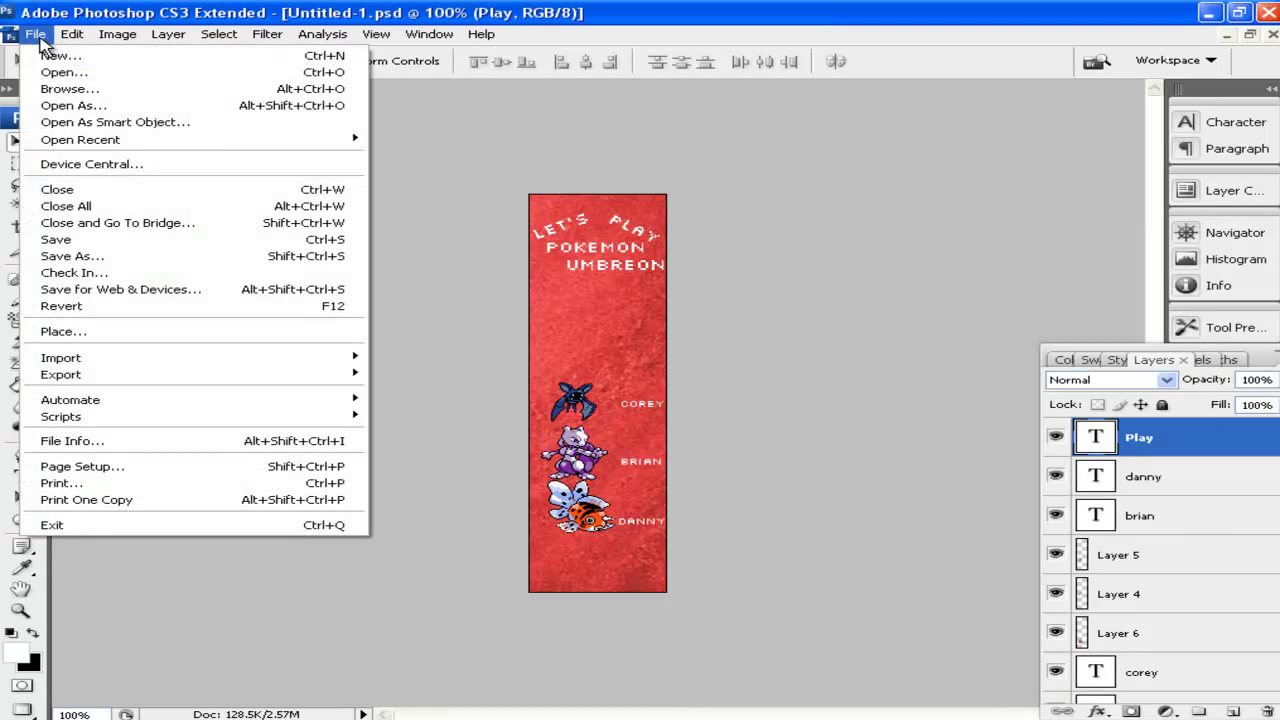
click(698, 75)
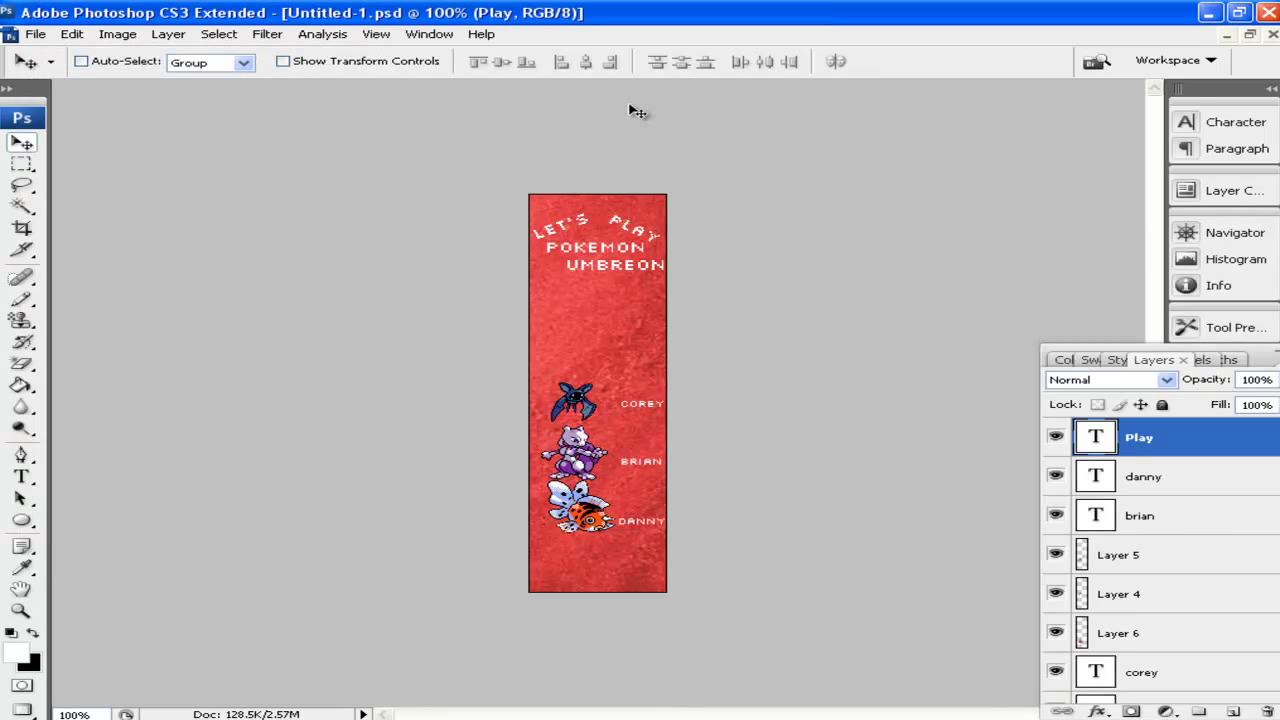
right_click(1187, 444)
click(1232, 458)
scroll(1209, 490, down, 3)
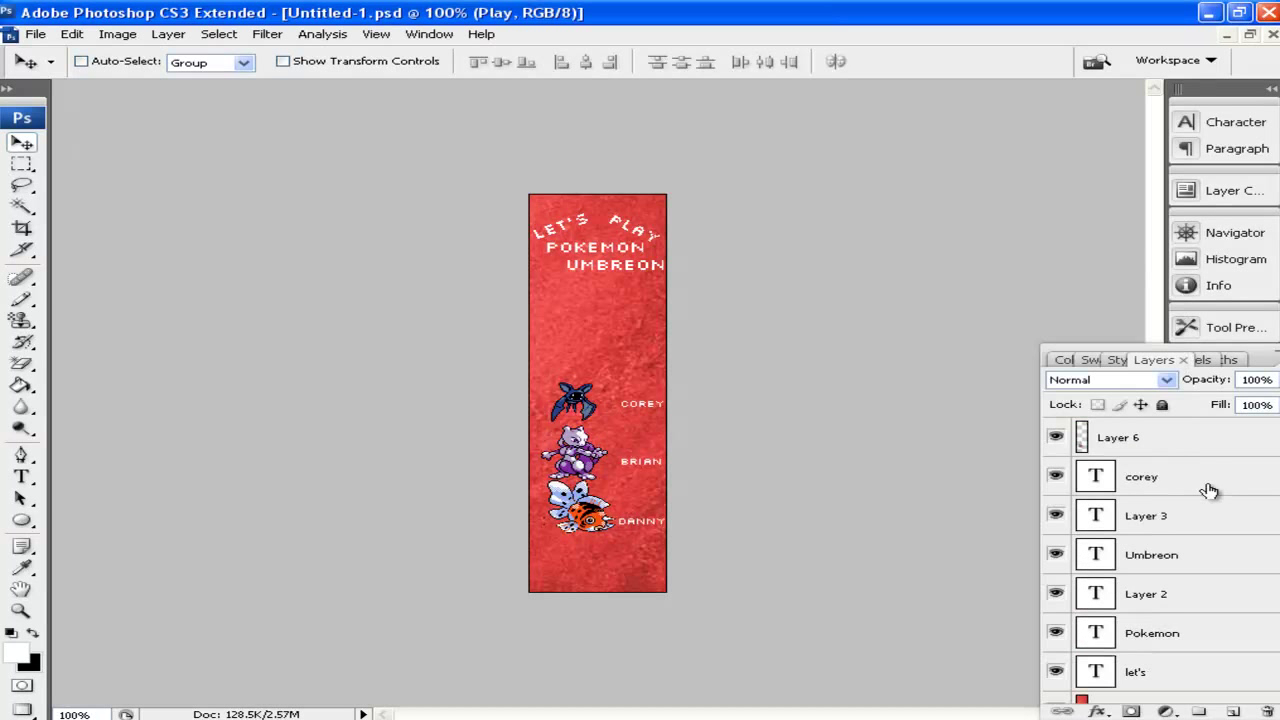
scroll(1209, 490, down, 1)
drag(1171, 529, 1268, 711)
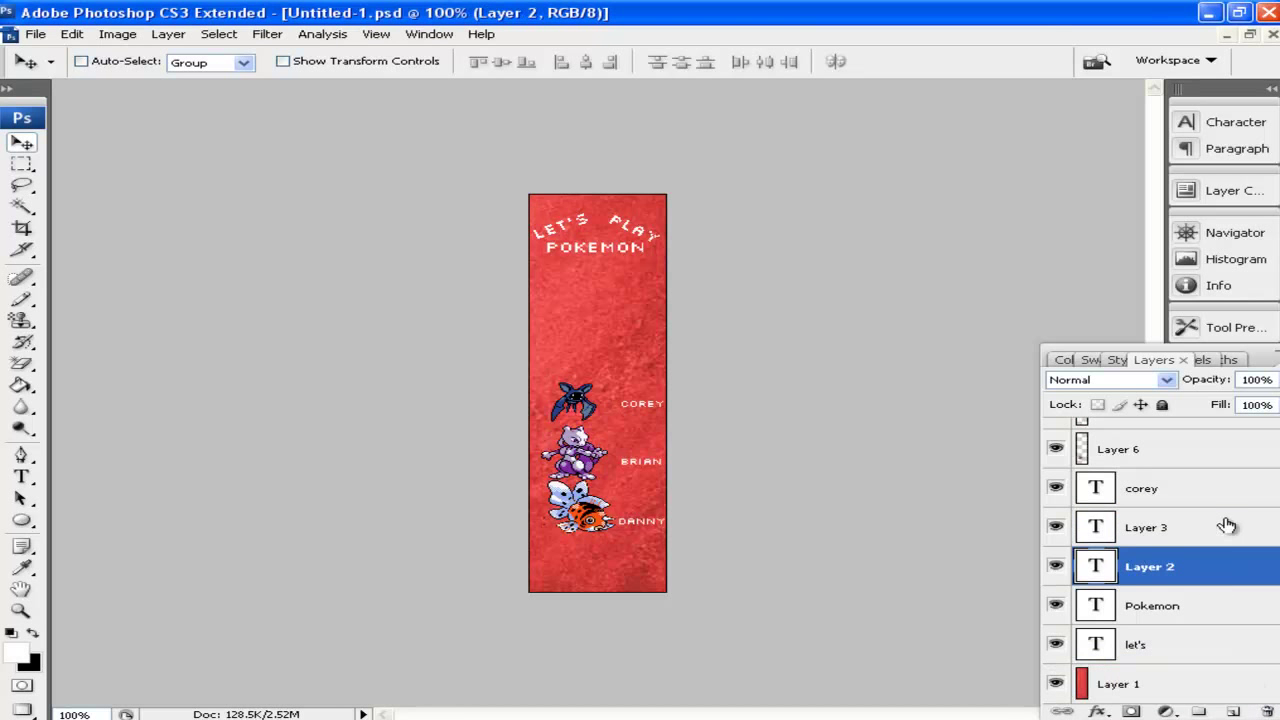
scroll(1226, 526, up, 5)
right_click(1182, 440)
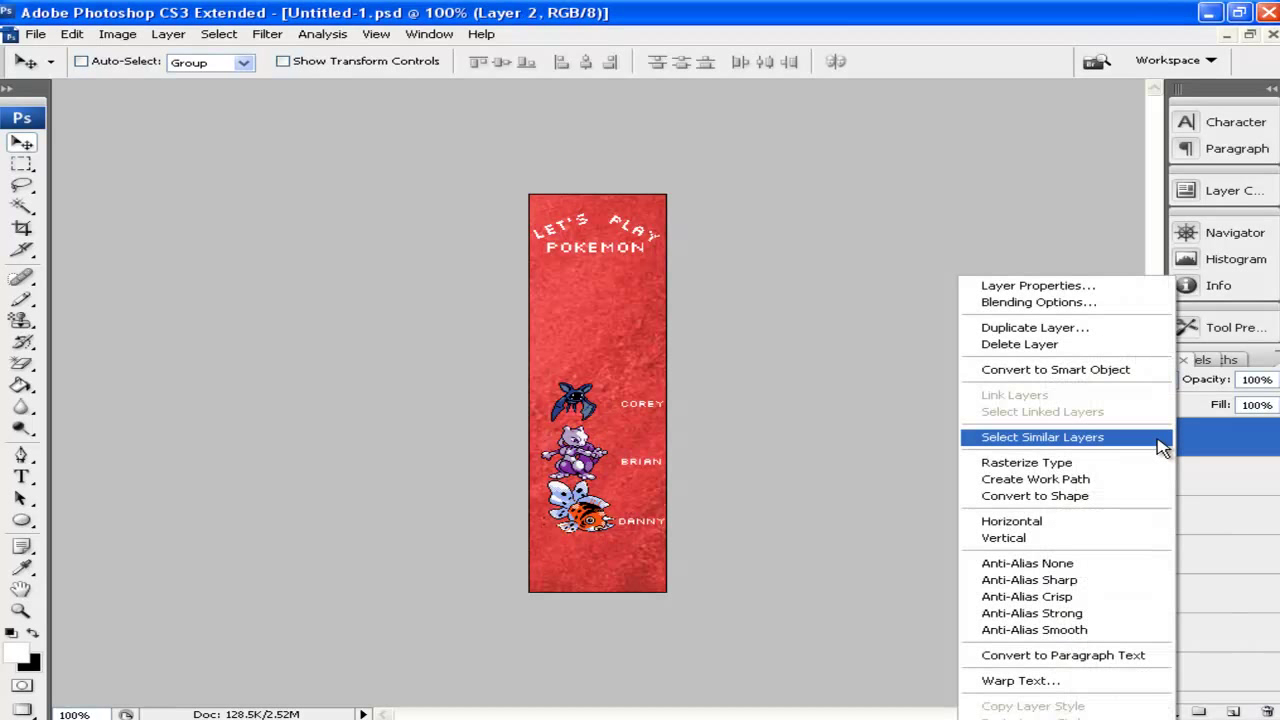
click(1238, 460)
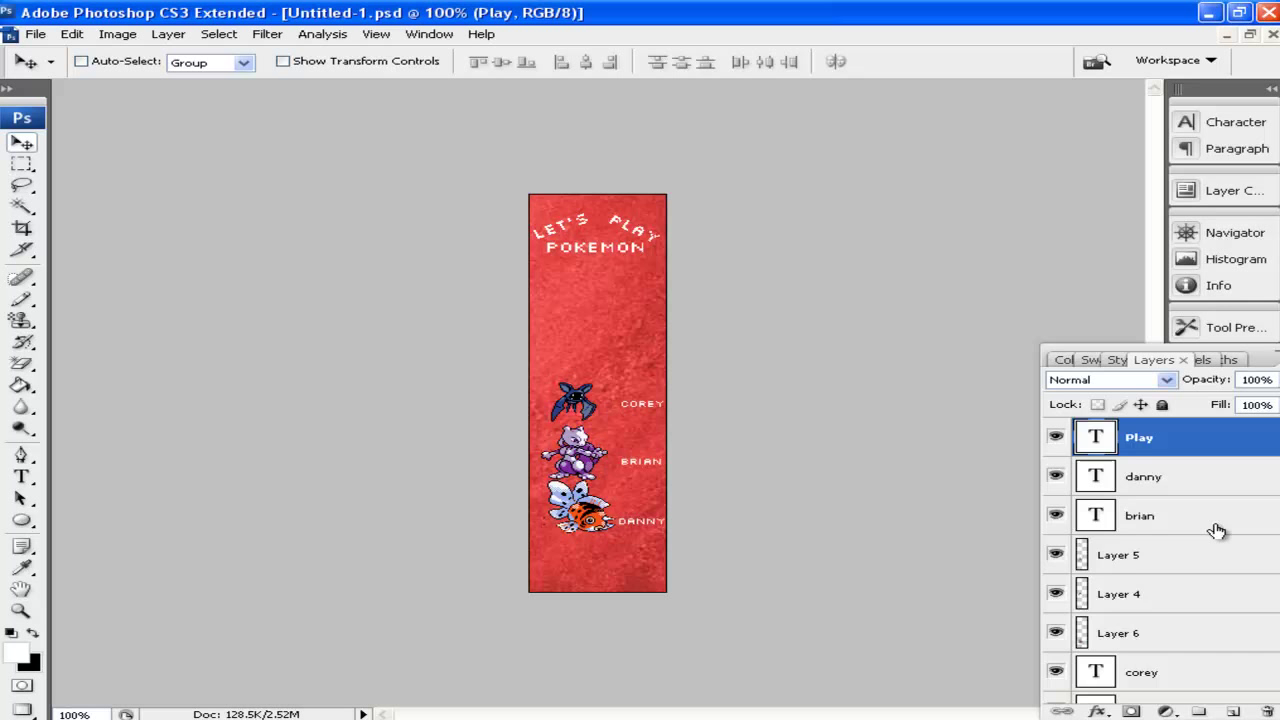
Use Merge Visible on the bottom layer to flatten everything into Layer 1.
scroll(1217, 534, down, 5)
right_click(1143, 685)
click(999, 653)
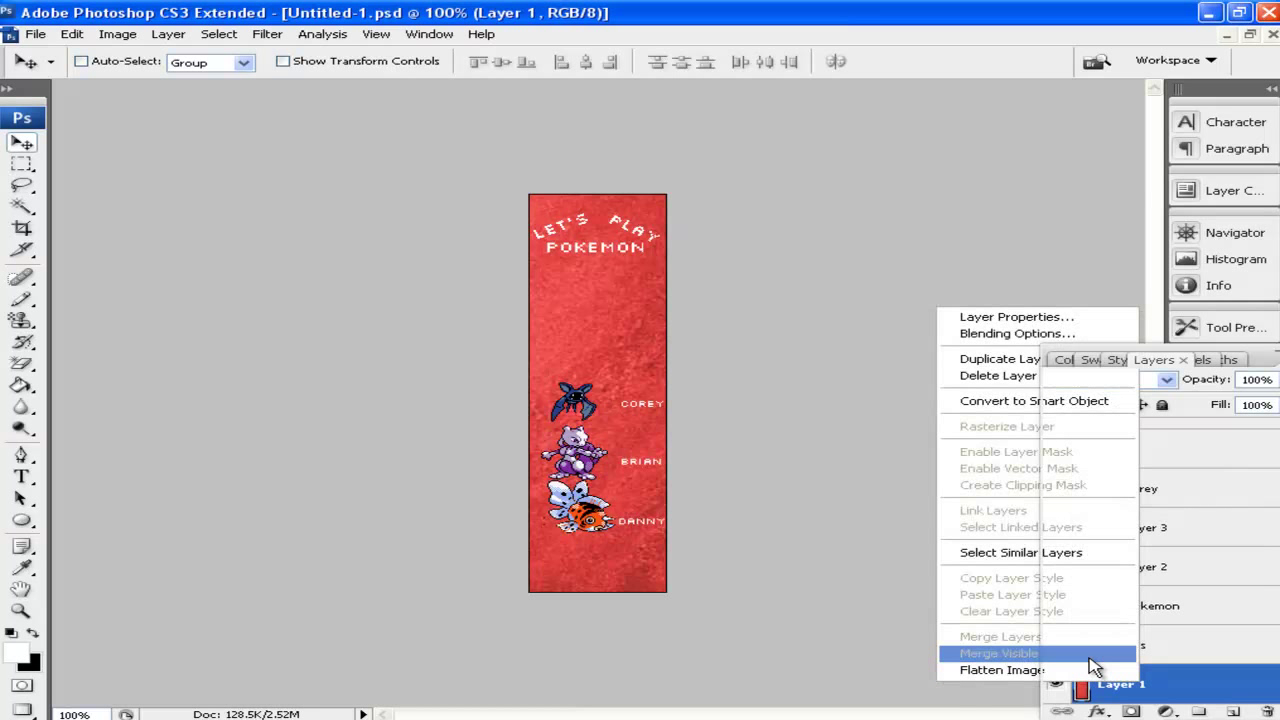
right_click(1133, 448)
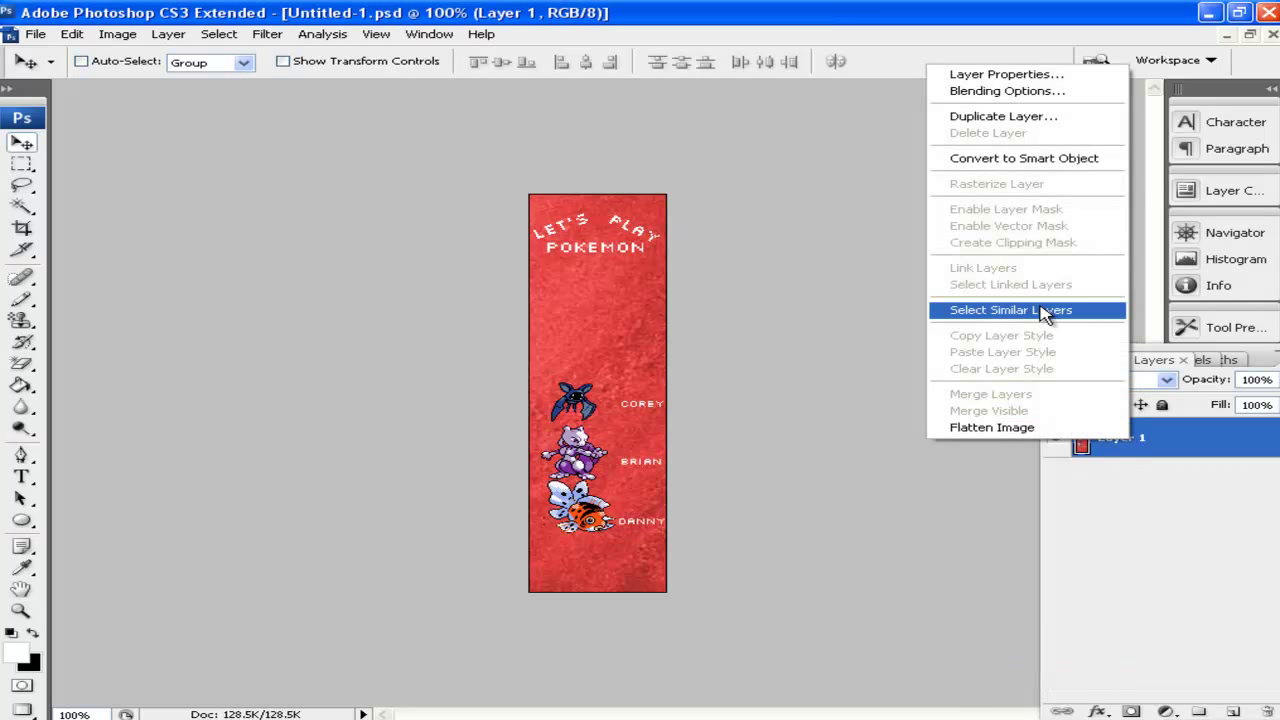
click(1203, 441)
Save the banner as PNG named 'Pokemon Awesome Banner' with Interlace set to None.
click(36, 40)
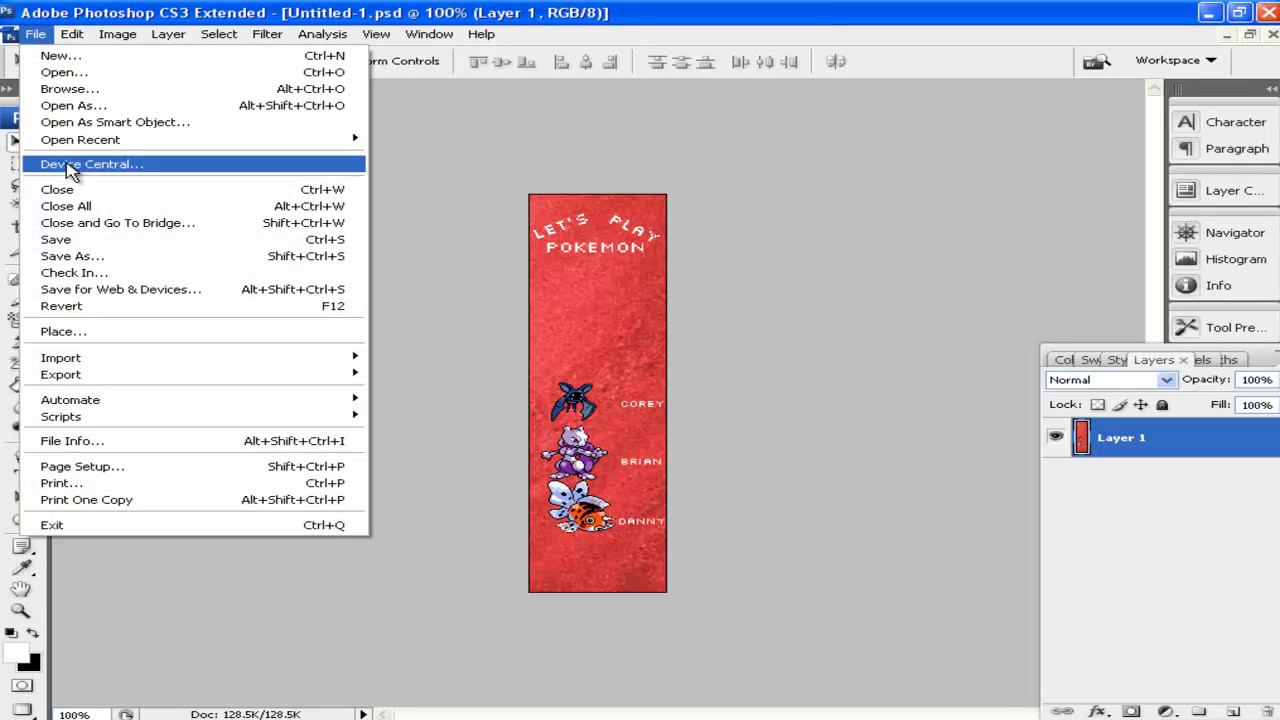
click(76, 258)
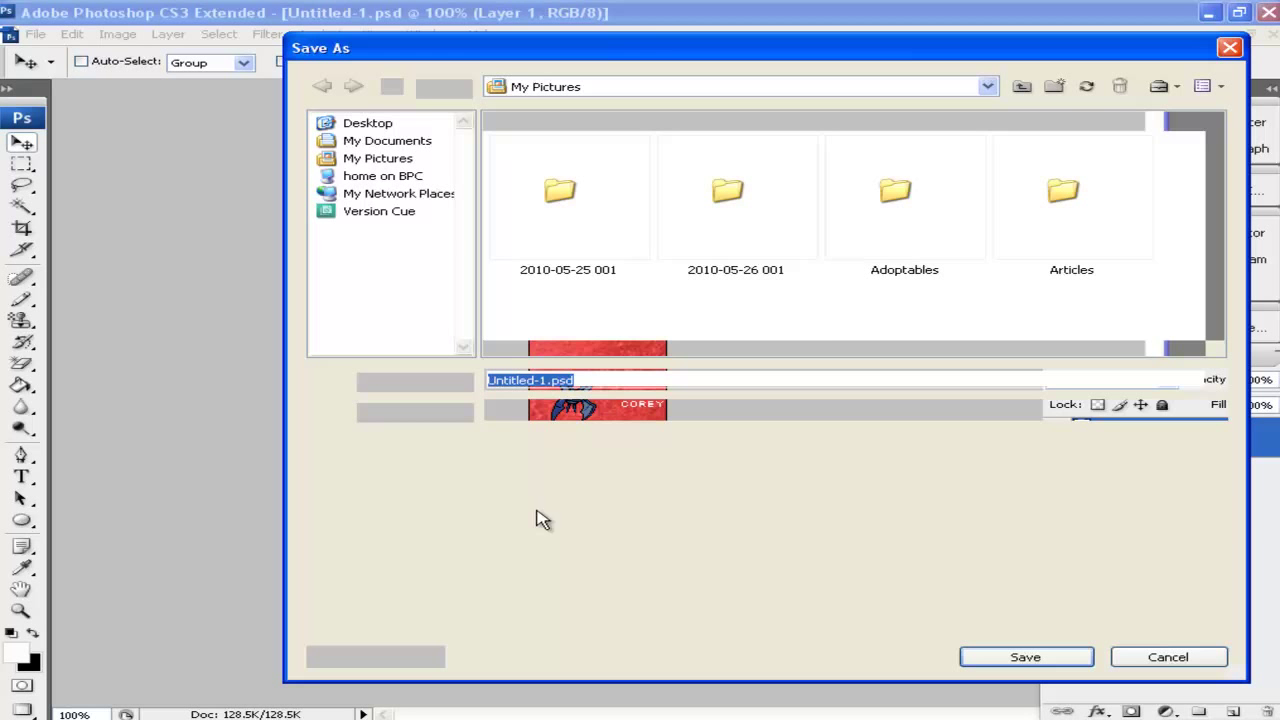
click(710, 410)
scroll(640, 540, down, 3)
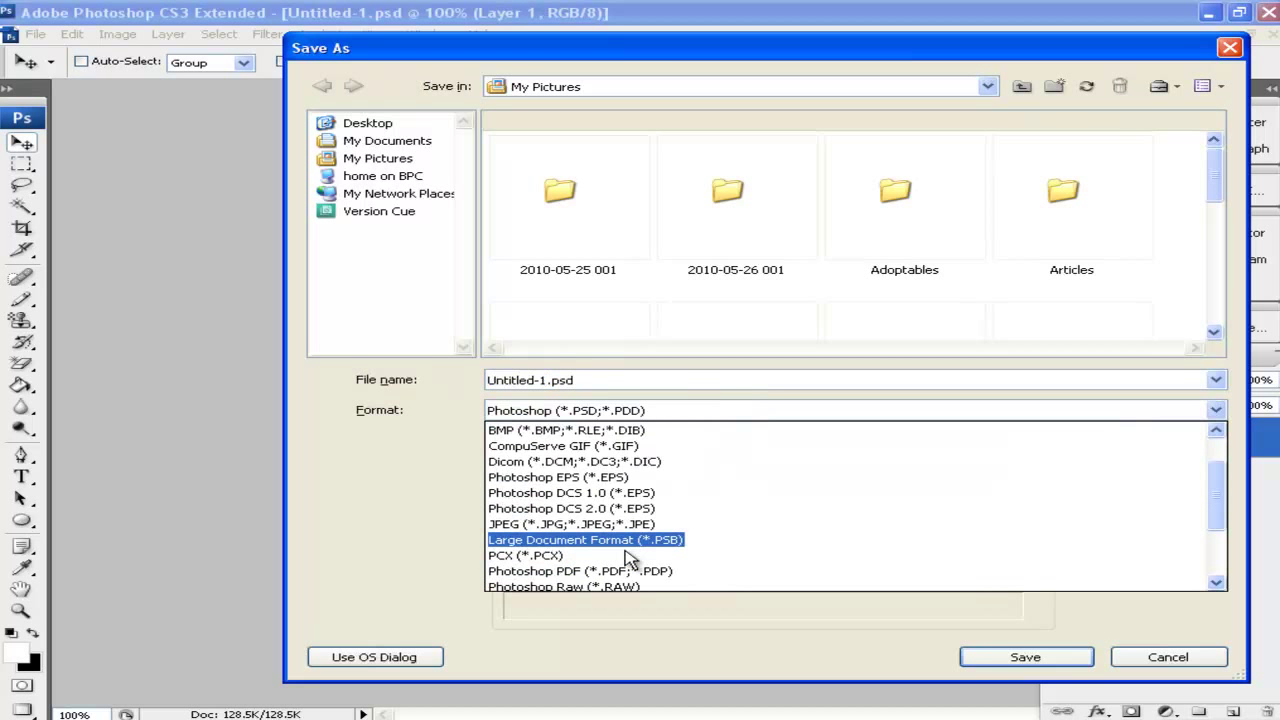
scroll(676, 566, down, 1)
click(532, 516)
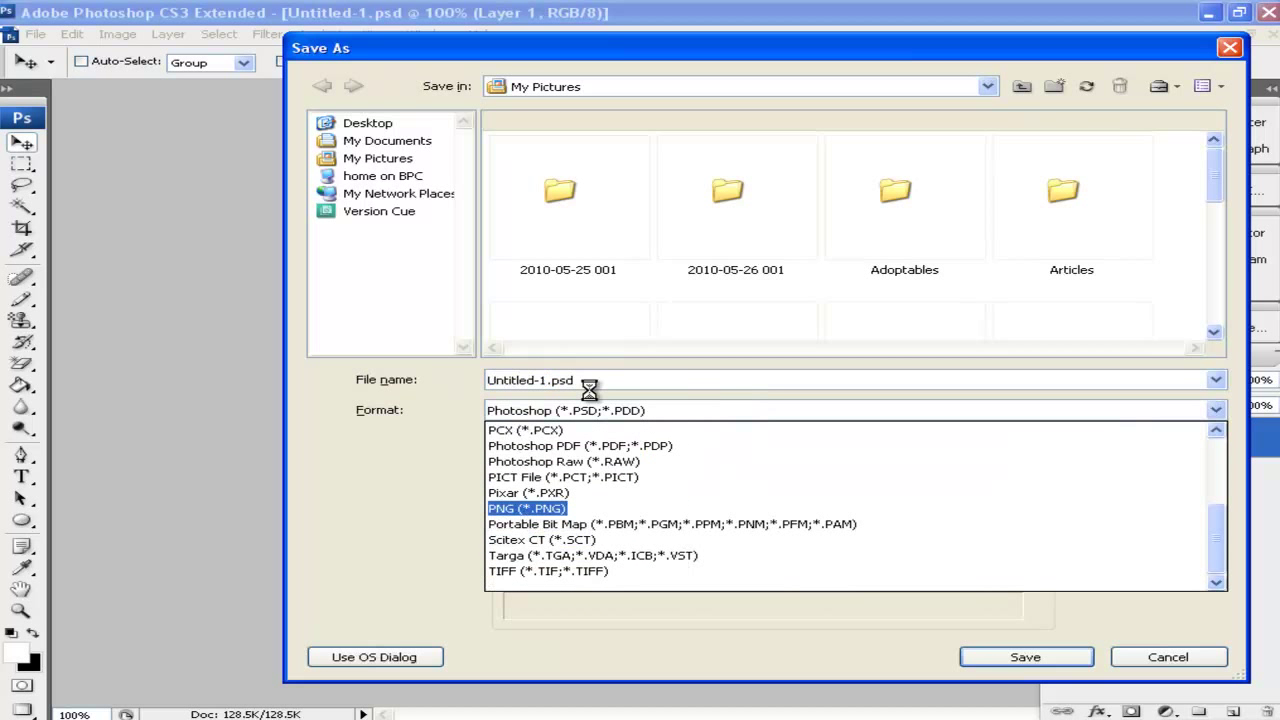
click(543, 380)
click(595, 381)
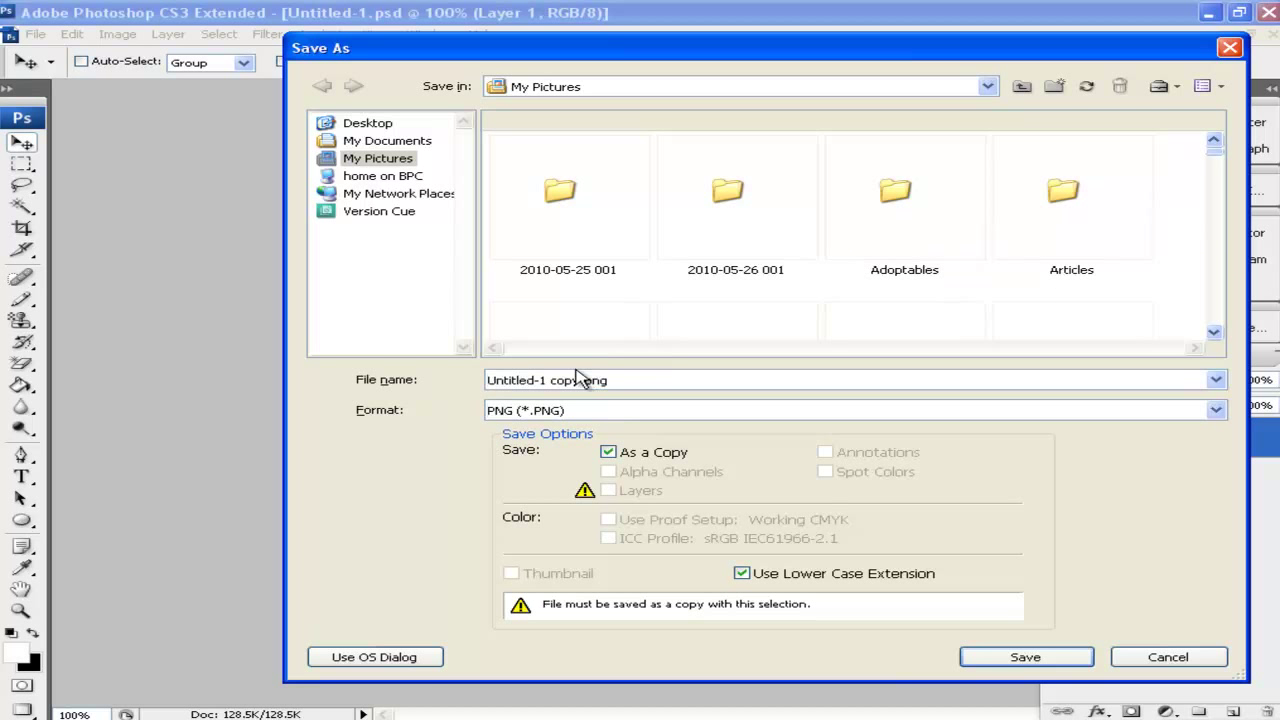
drag(579, 380, 242, 375)
text(Poke)
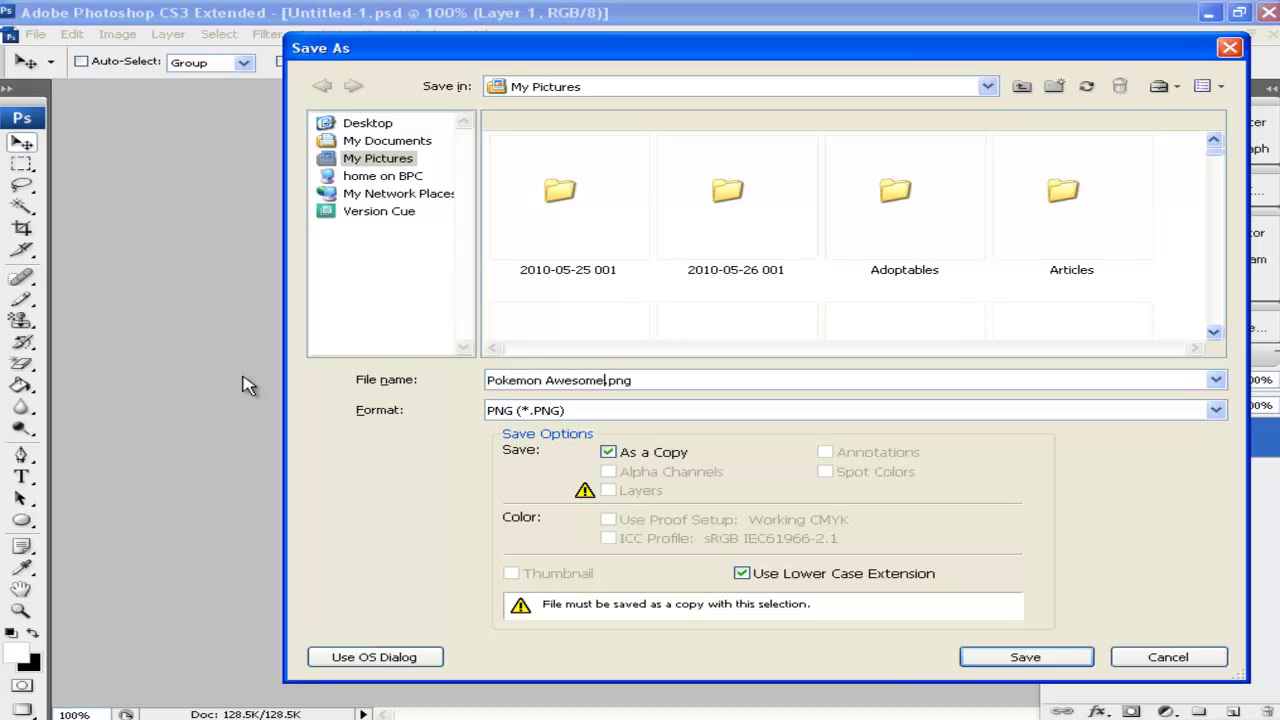
text(mon Awesome Banner)
key(Return)
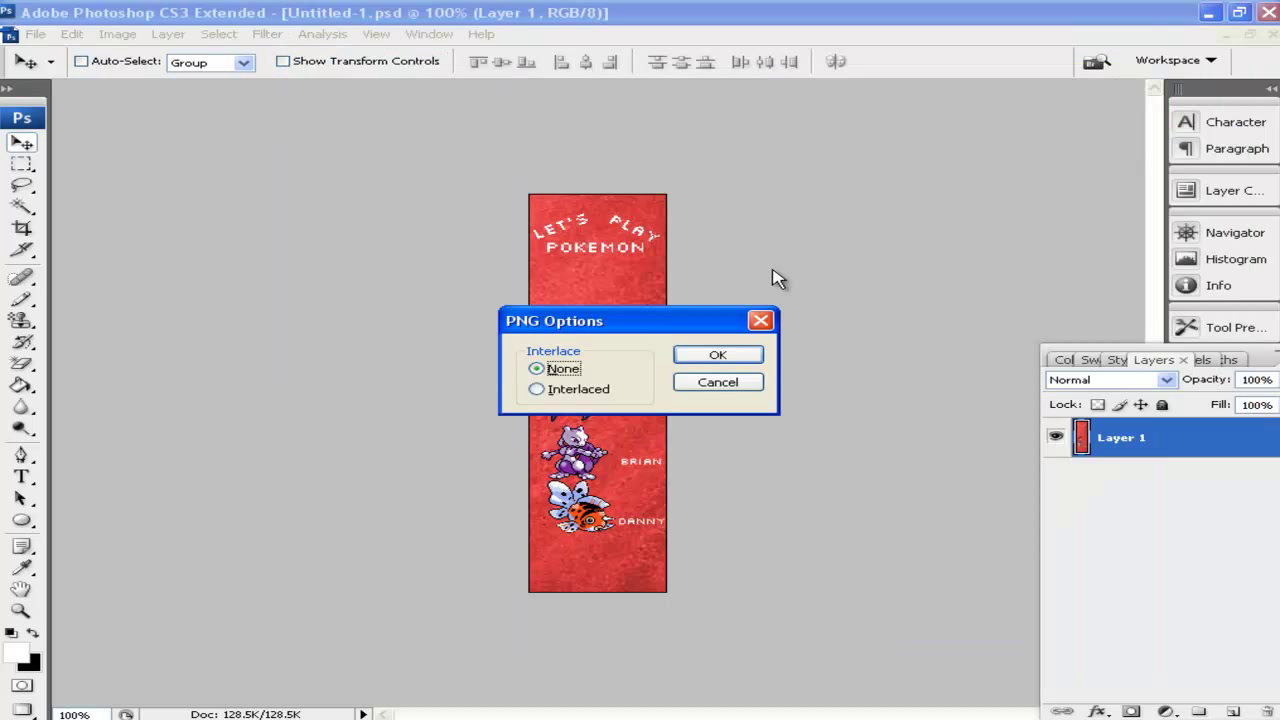
click(737, 358)
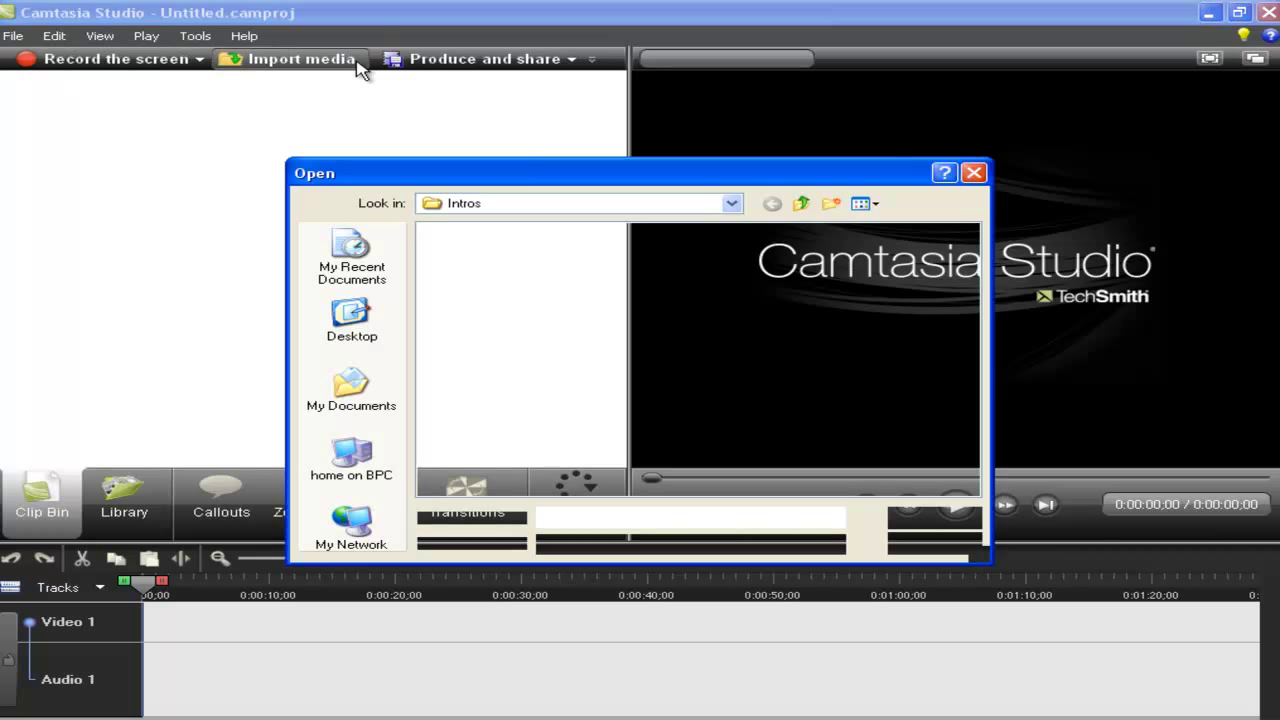
Move up one level from Intros to the Videos folder in the import dialog.
click(803, 204)
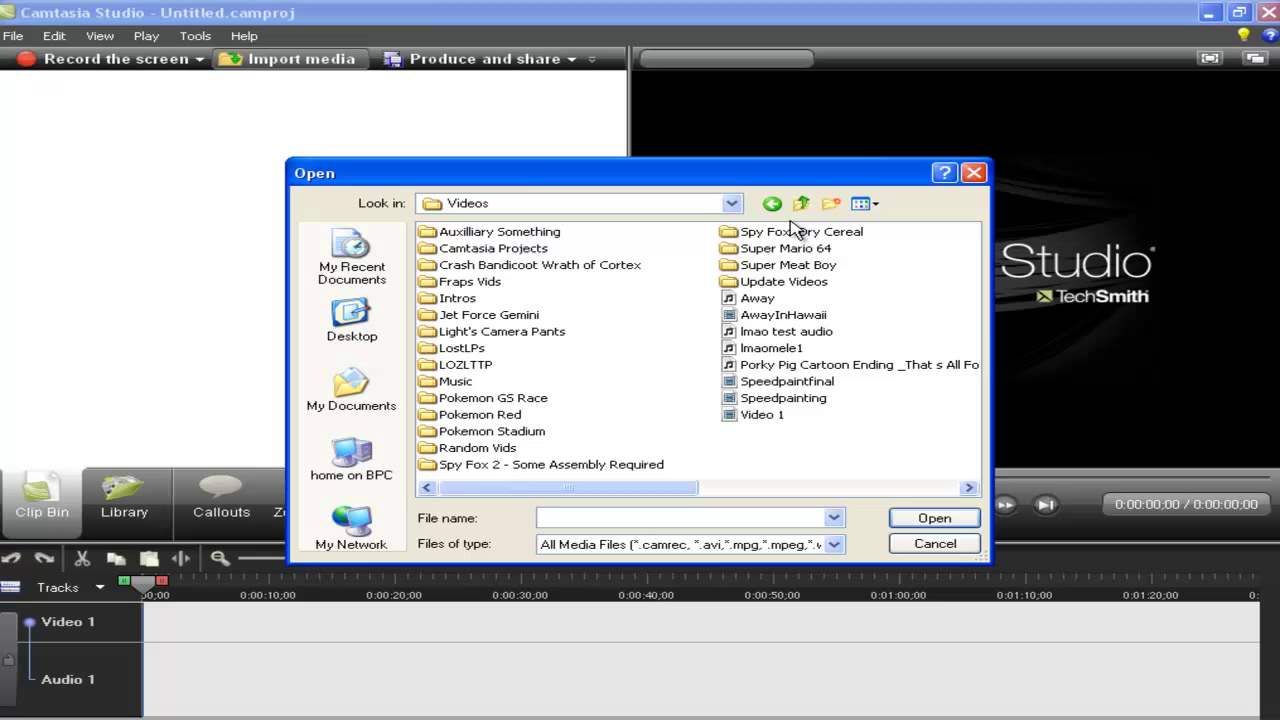
Import Brianpt1.avi from the Pokemon GS Race folder and place it on the timeline.
click(455, 416)
double_click(428, 399)
double_click(440, 283)
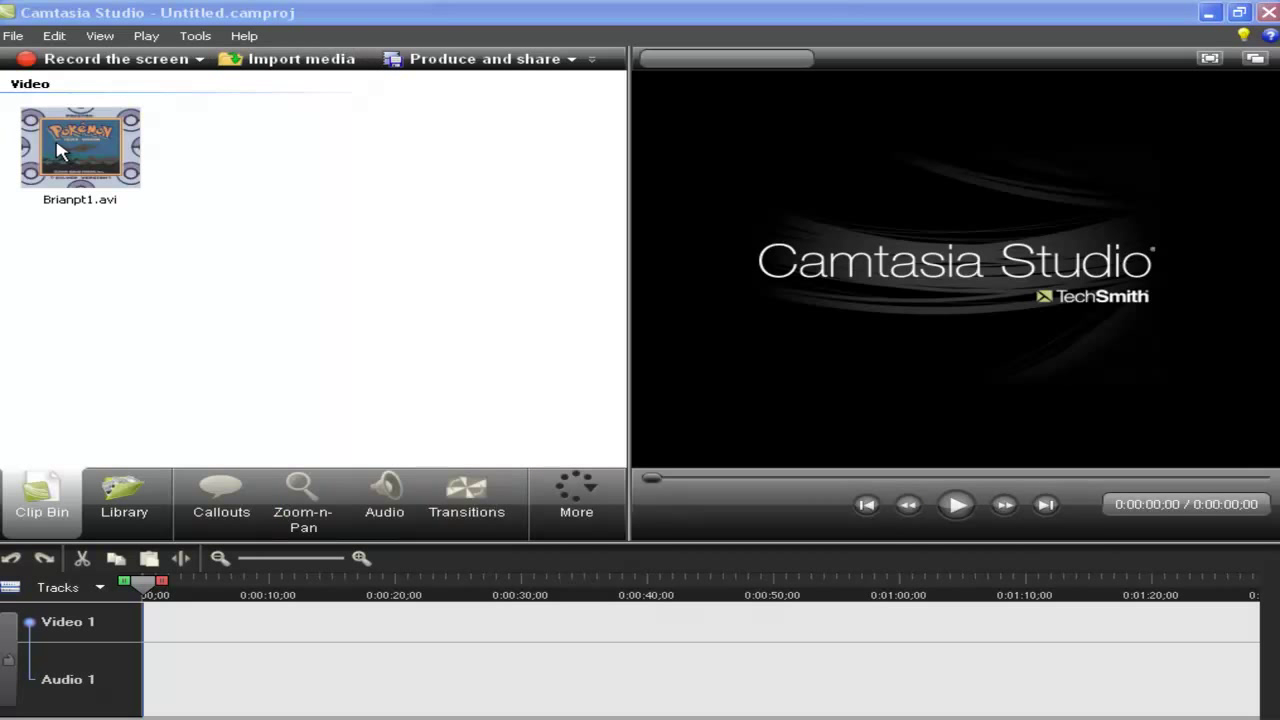
drag(60, 150, 289, 595)
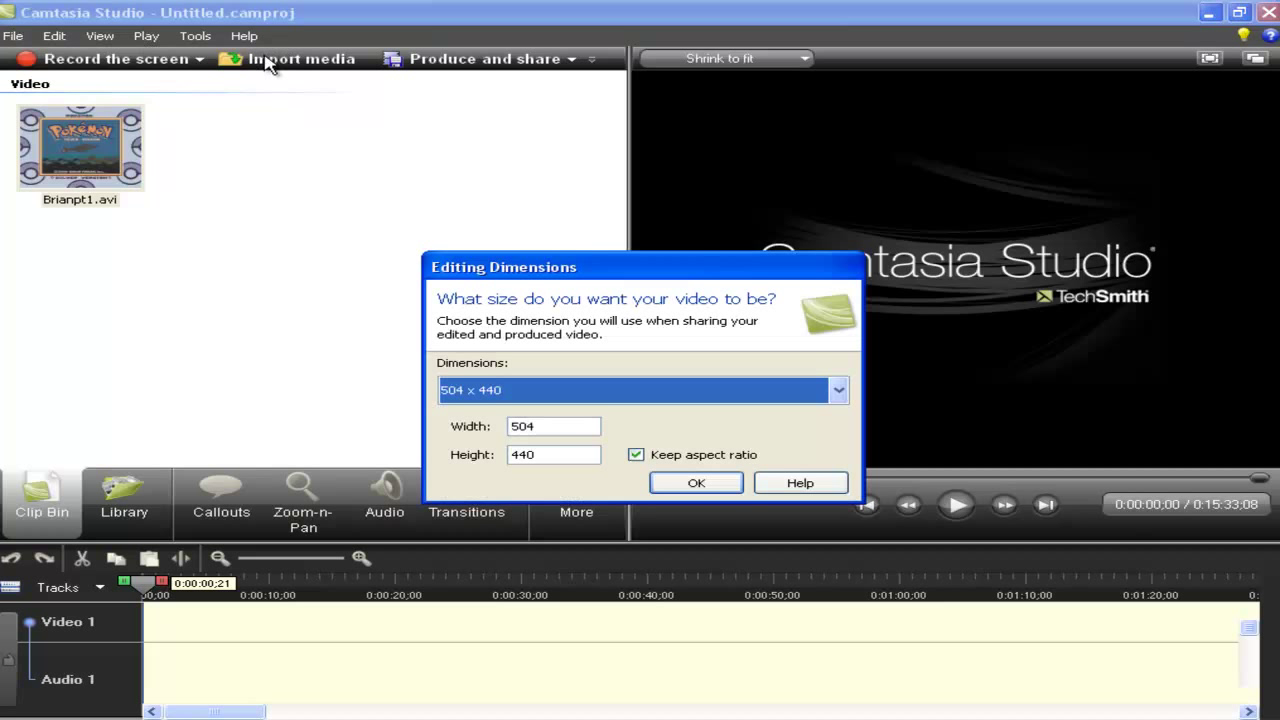
Set the editing dimensions to 1280 x 720 (YouTube HD) and reopen the media import dialog.
click(707, 395)
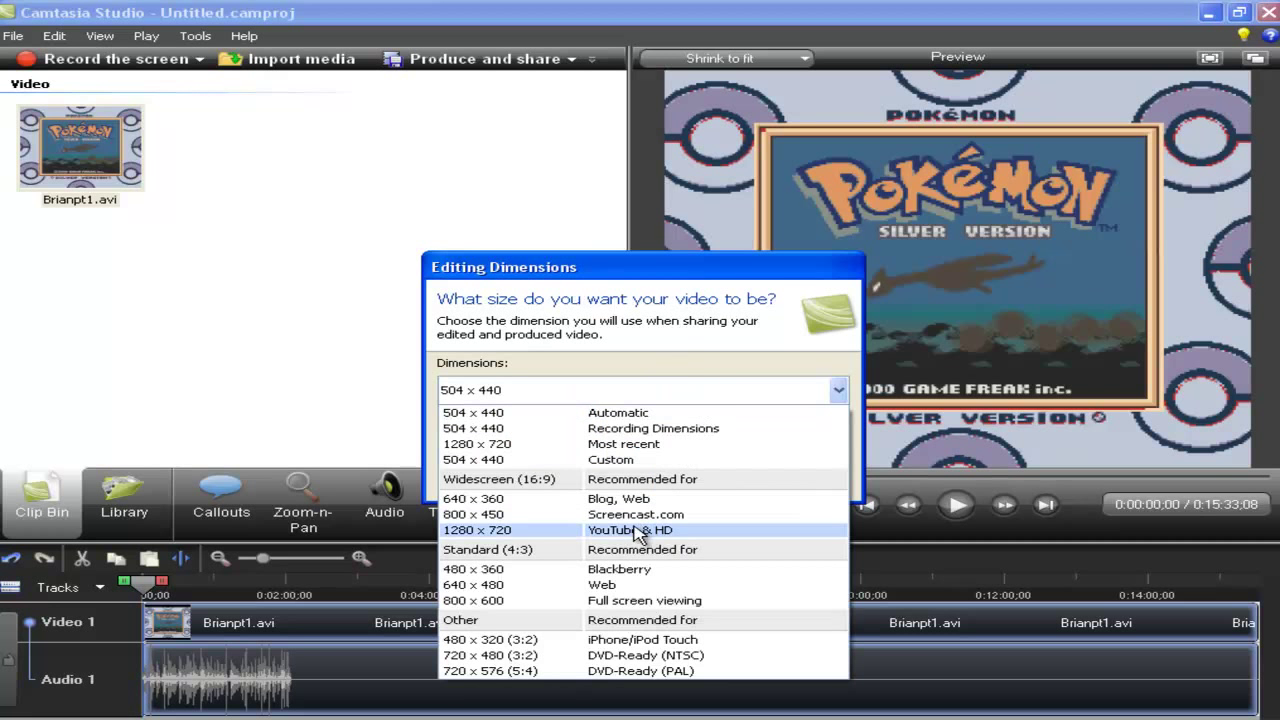
click(550, 528)
click(676, 483)
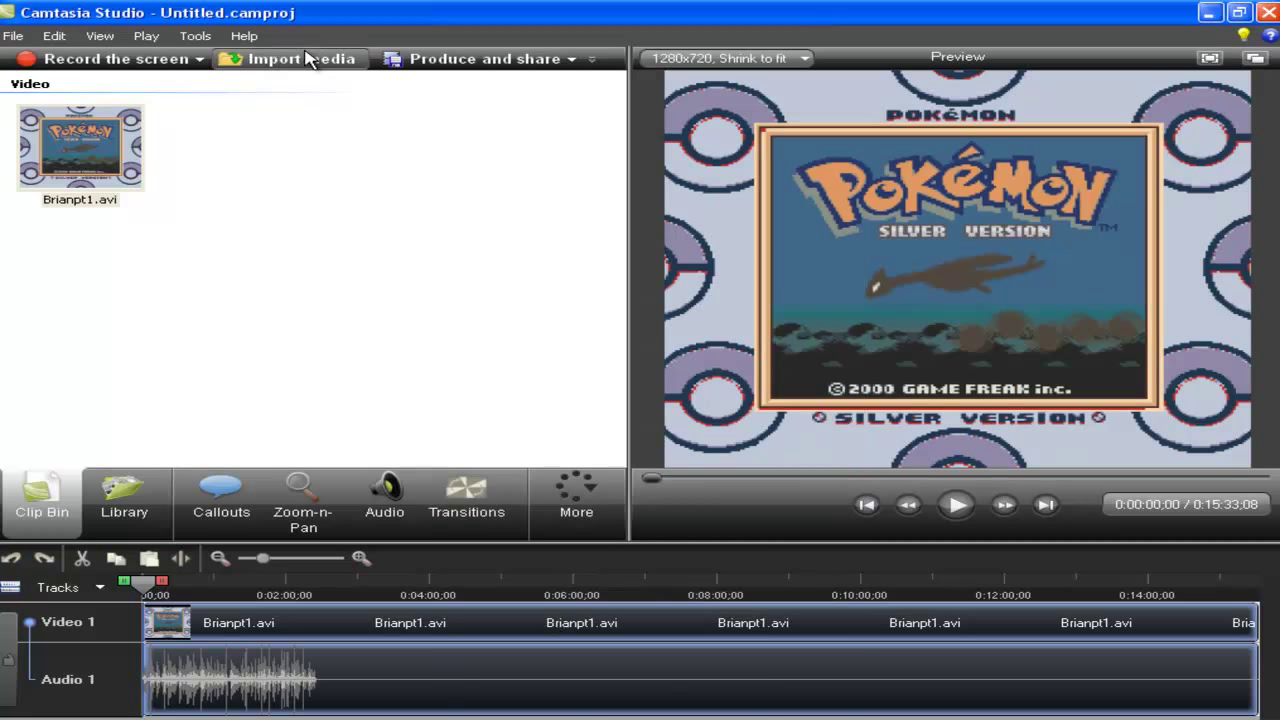
click(304, 57)
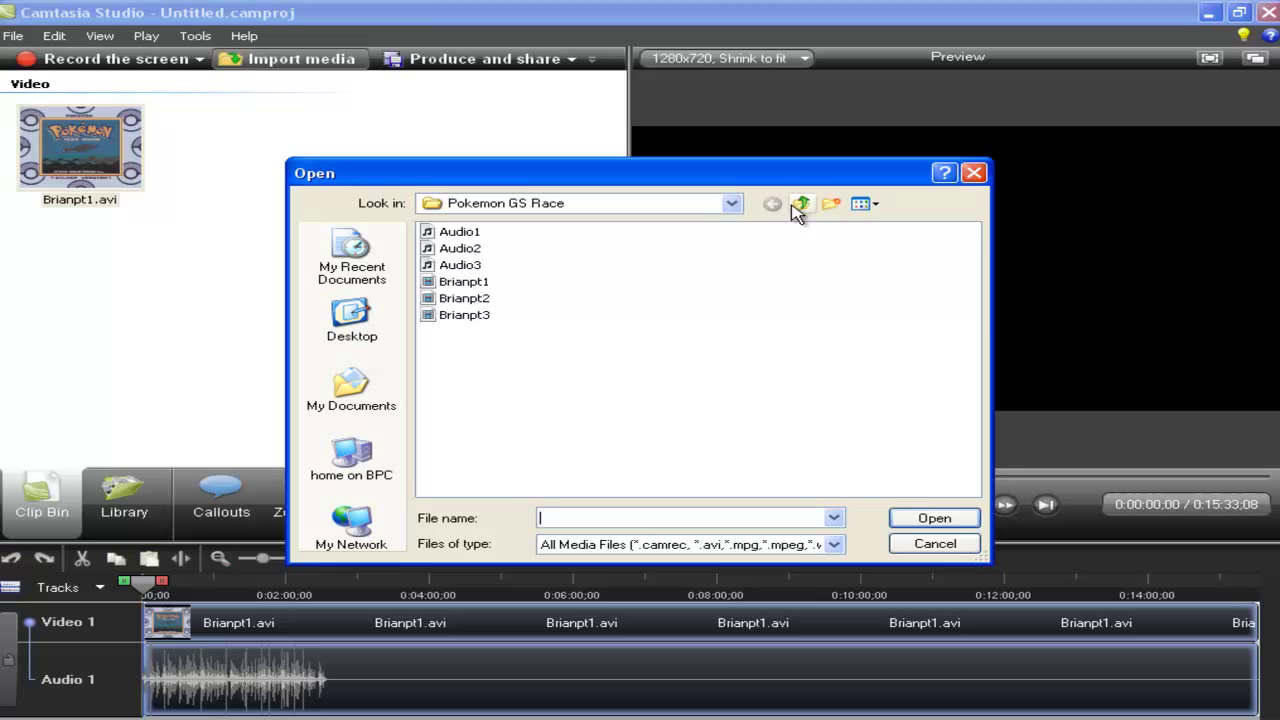
Import Audio1.wav and place it on a new audio track.
click(455, 232)
click(976, 533)
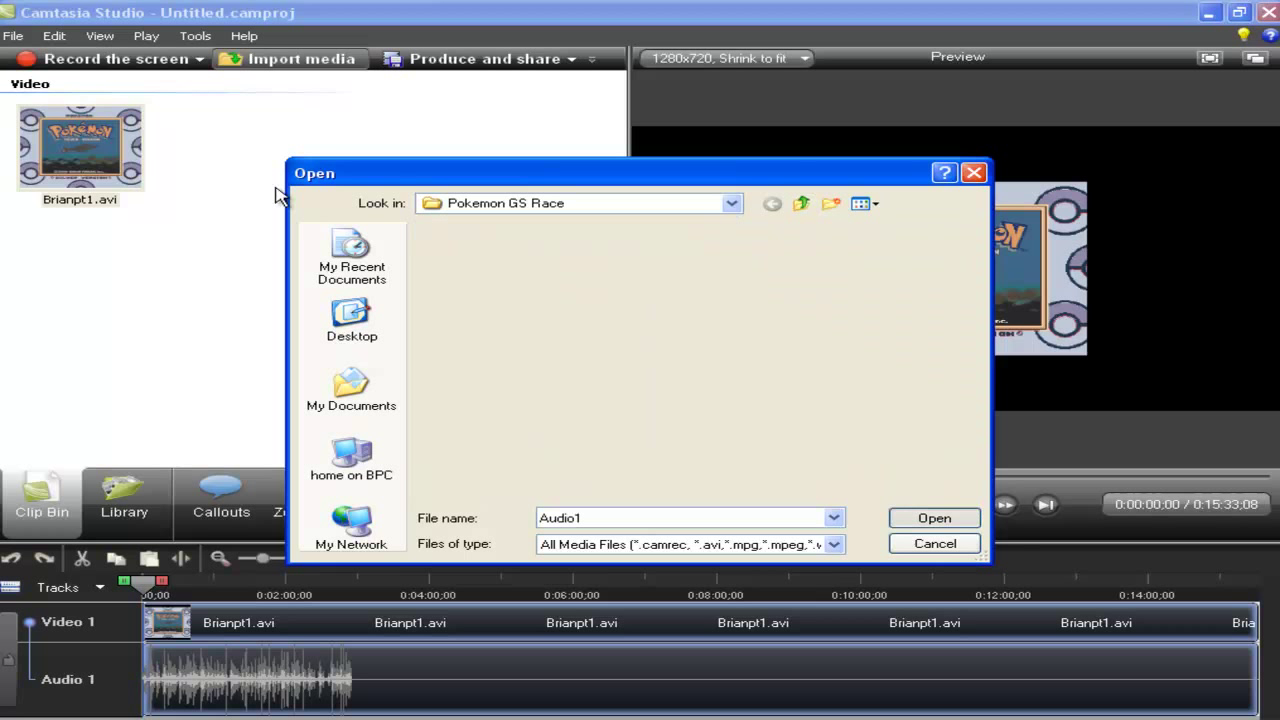
drag(84, 155, 150, 700)
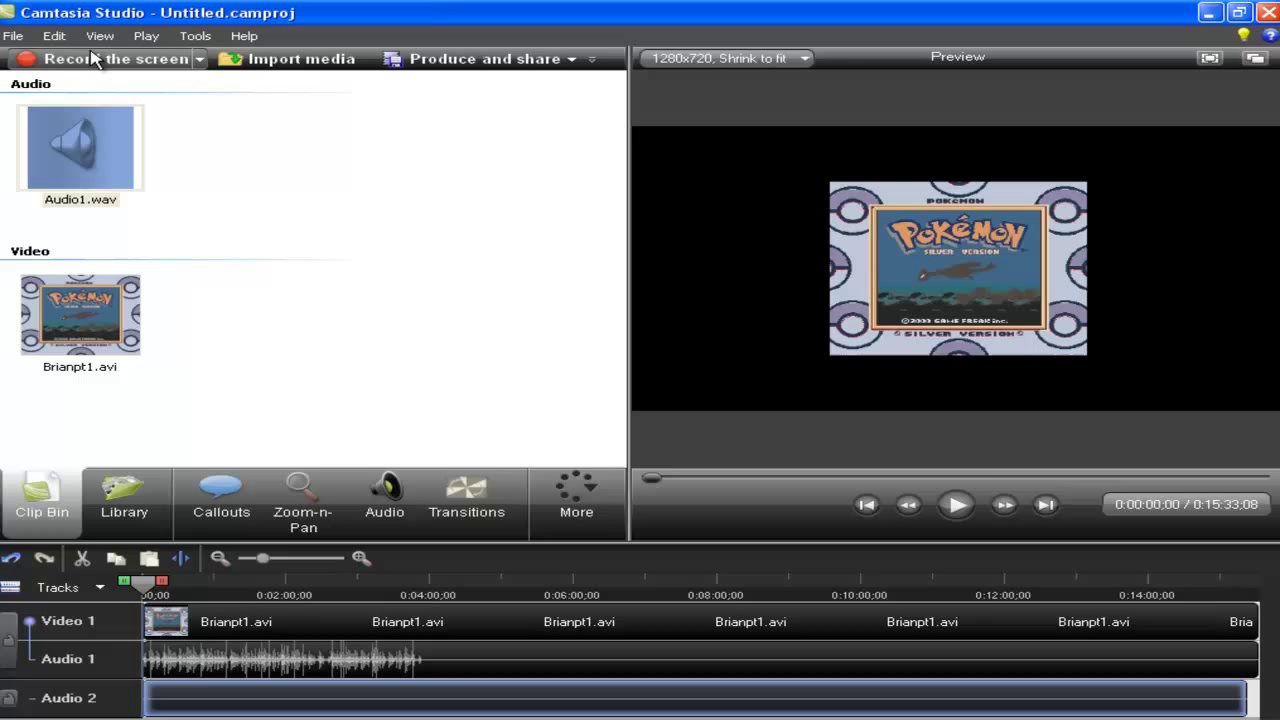
Import Pokemon Awesome Banner.png from My Pictures, discarding the unsaved Paint image along the way.
click(252, 59)
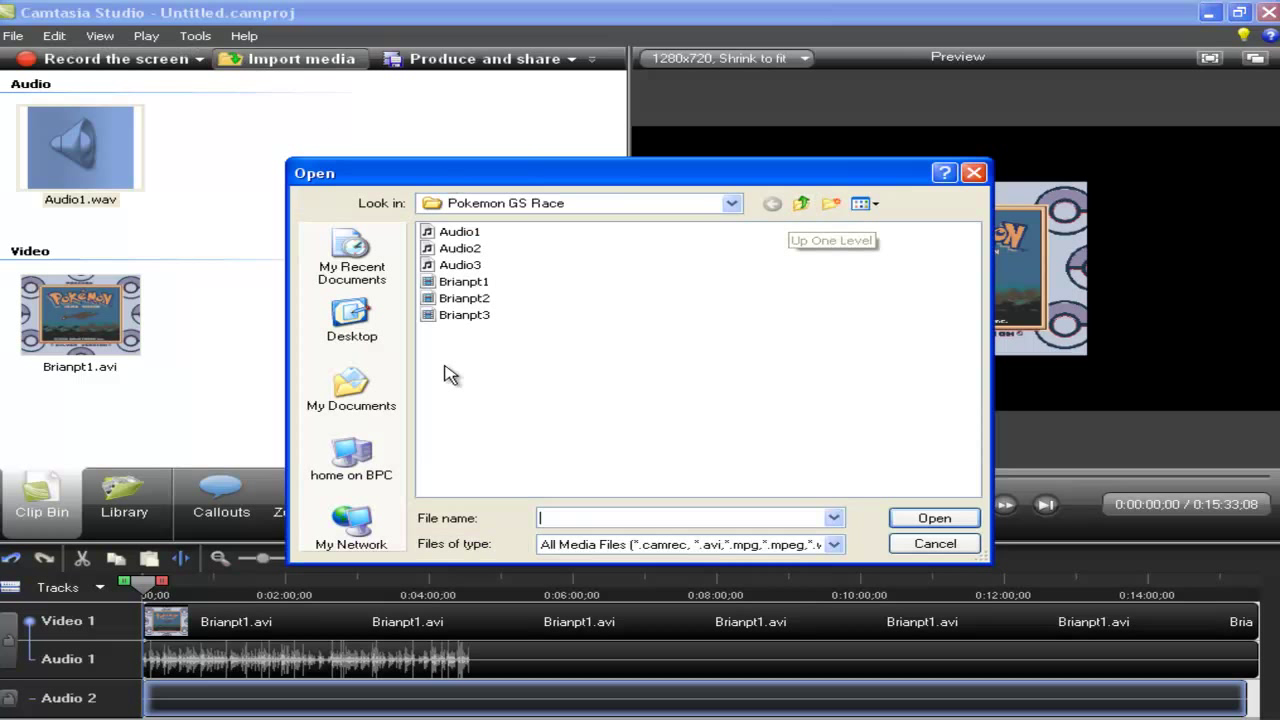
click(350, 388)
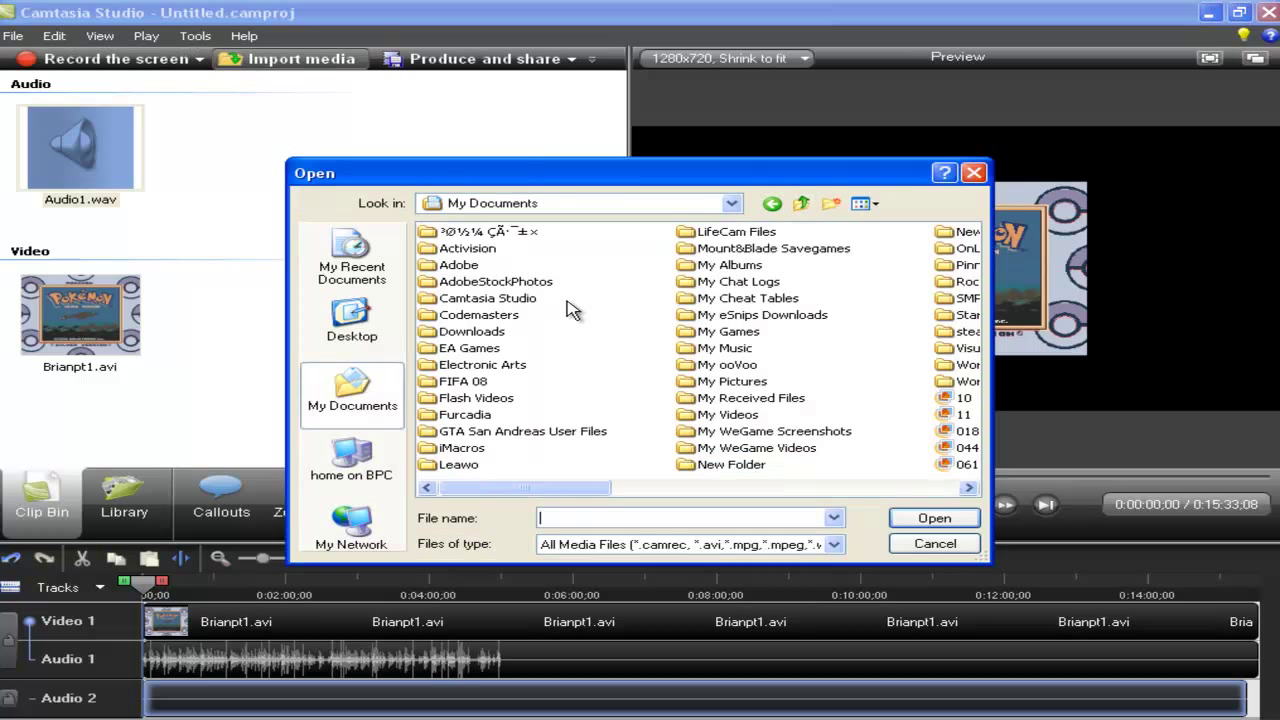
double_click(722, 381)
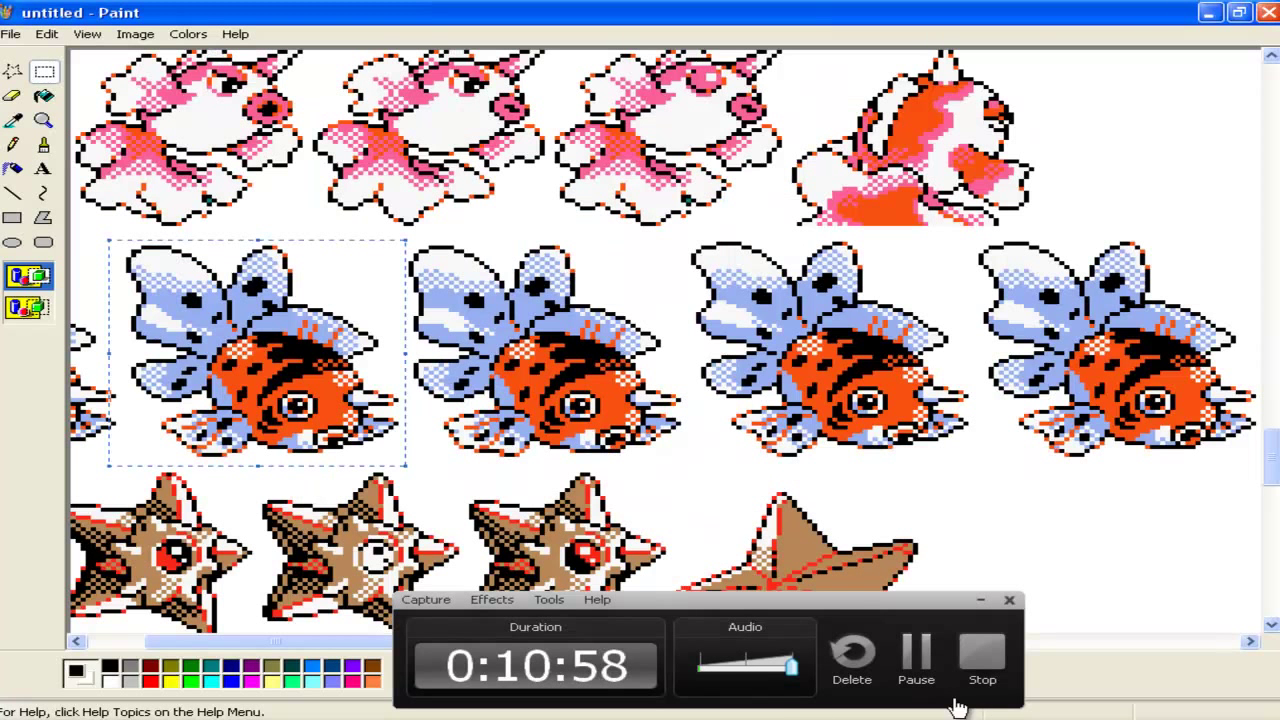
click(1267, 12)
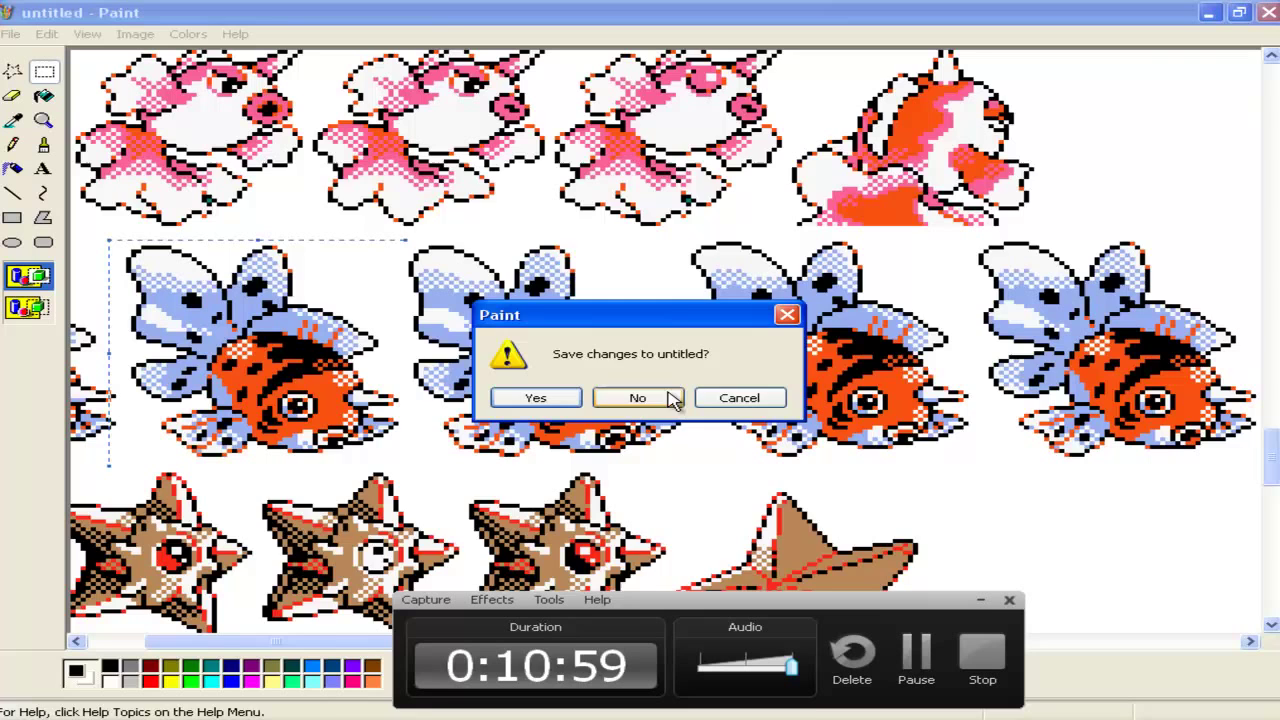
click(660, 398)
scroll(915, 323, down, 3)
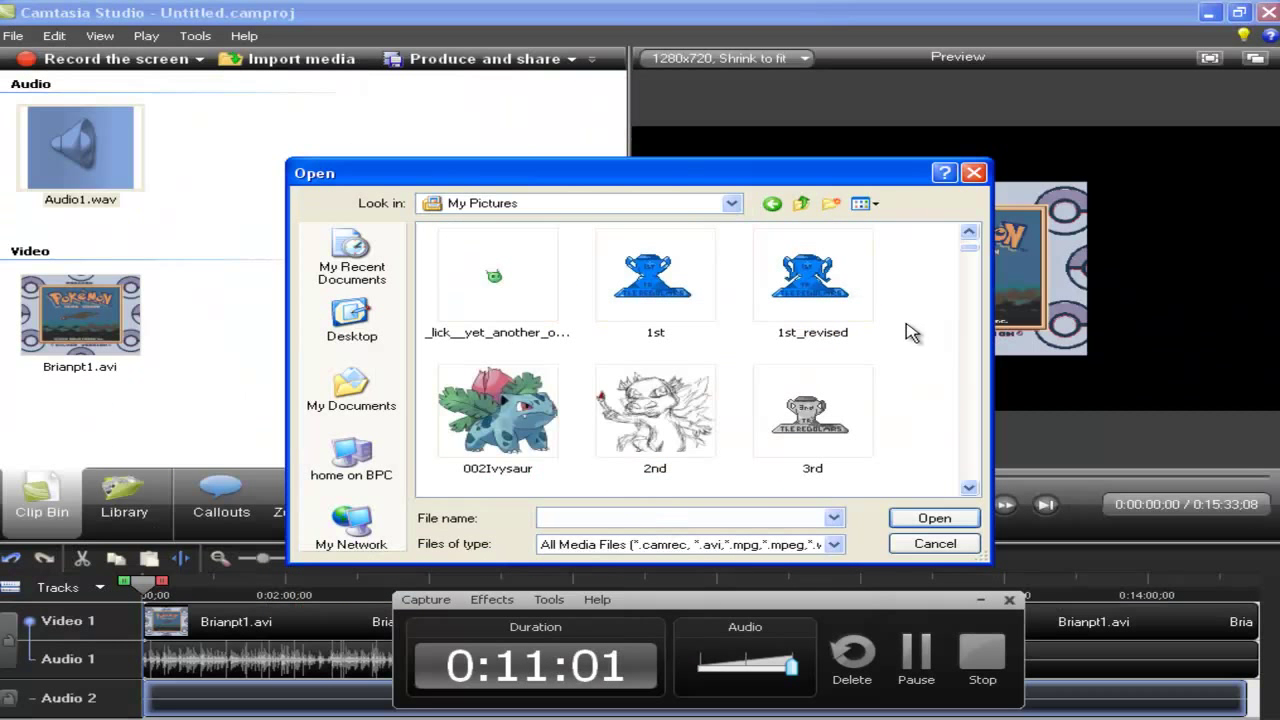
key(p)
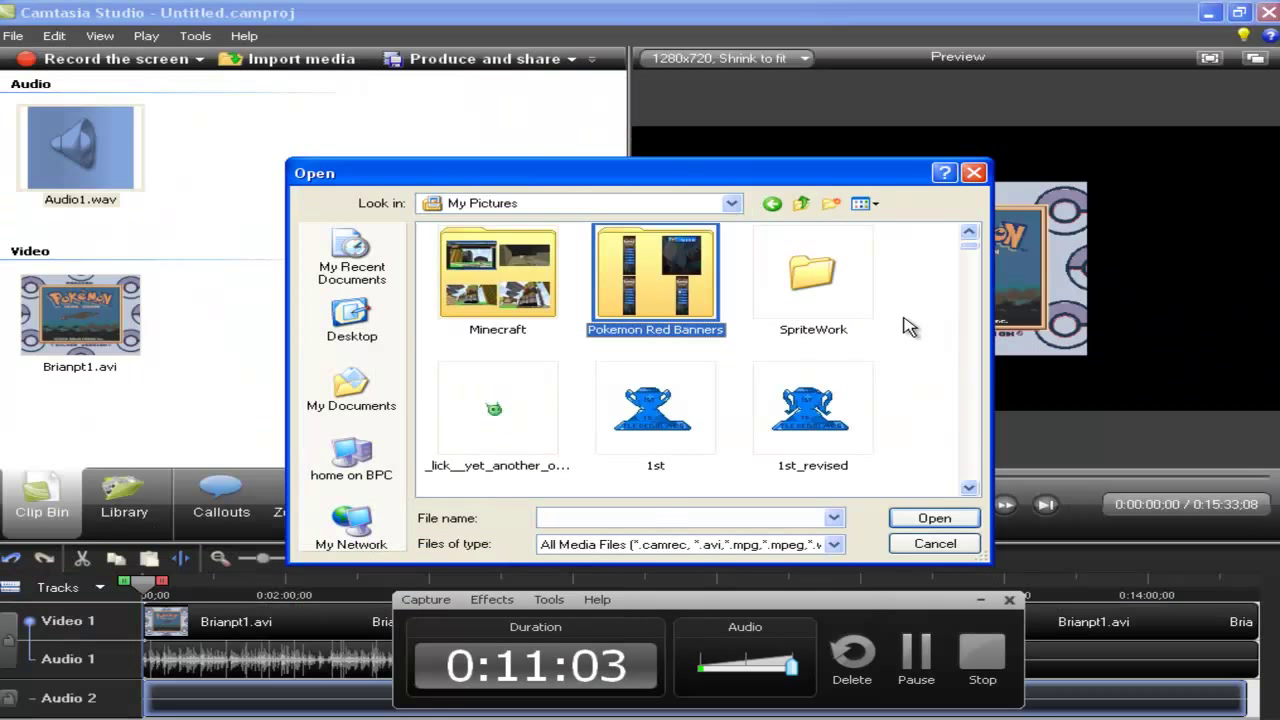
click(908, 326)
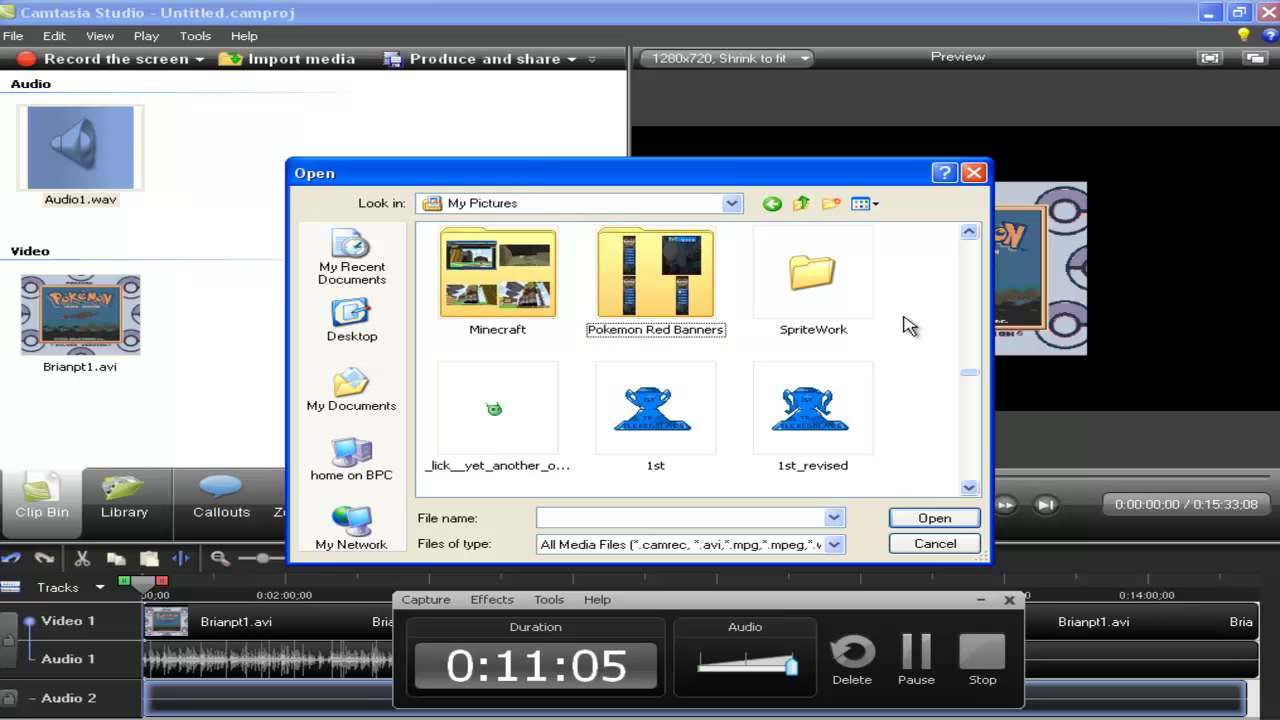
key(p)
key(p)
key(p)
key(p)
key(p)
click(663, 432)
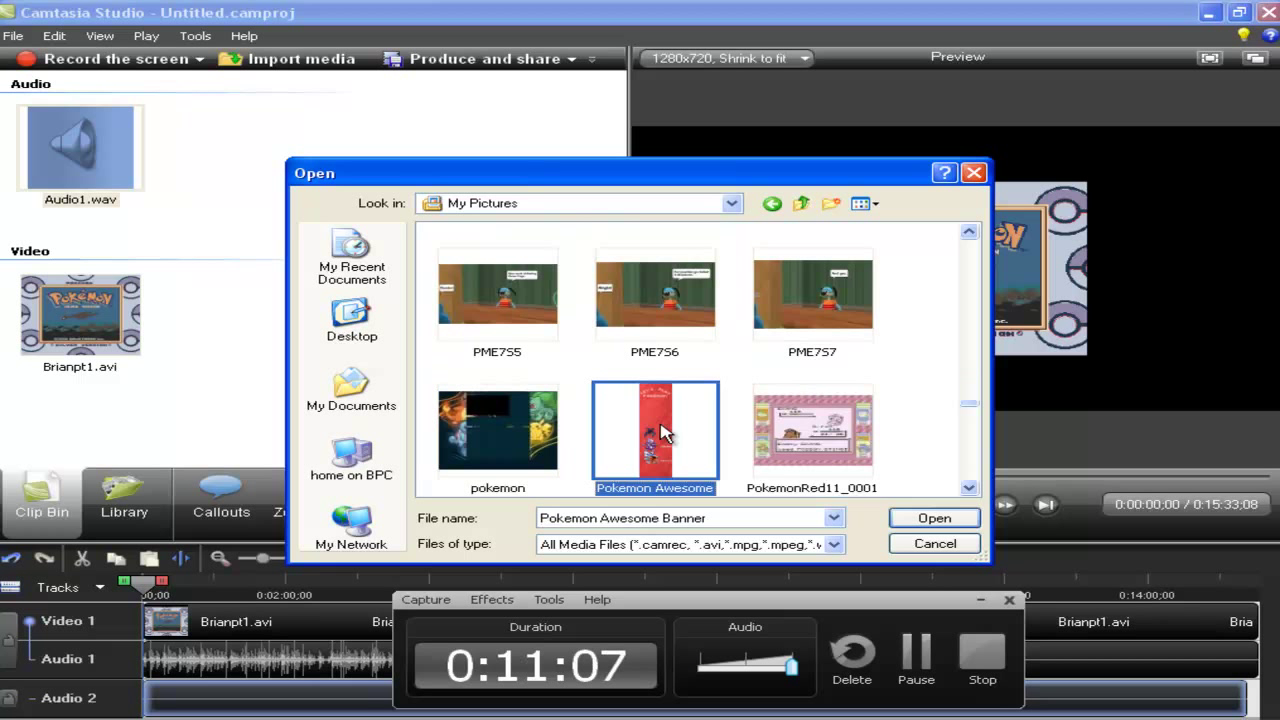
double_click(663, 432)
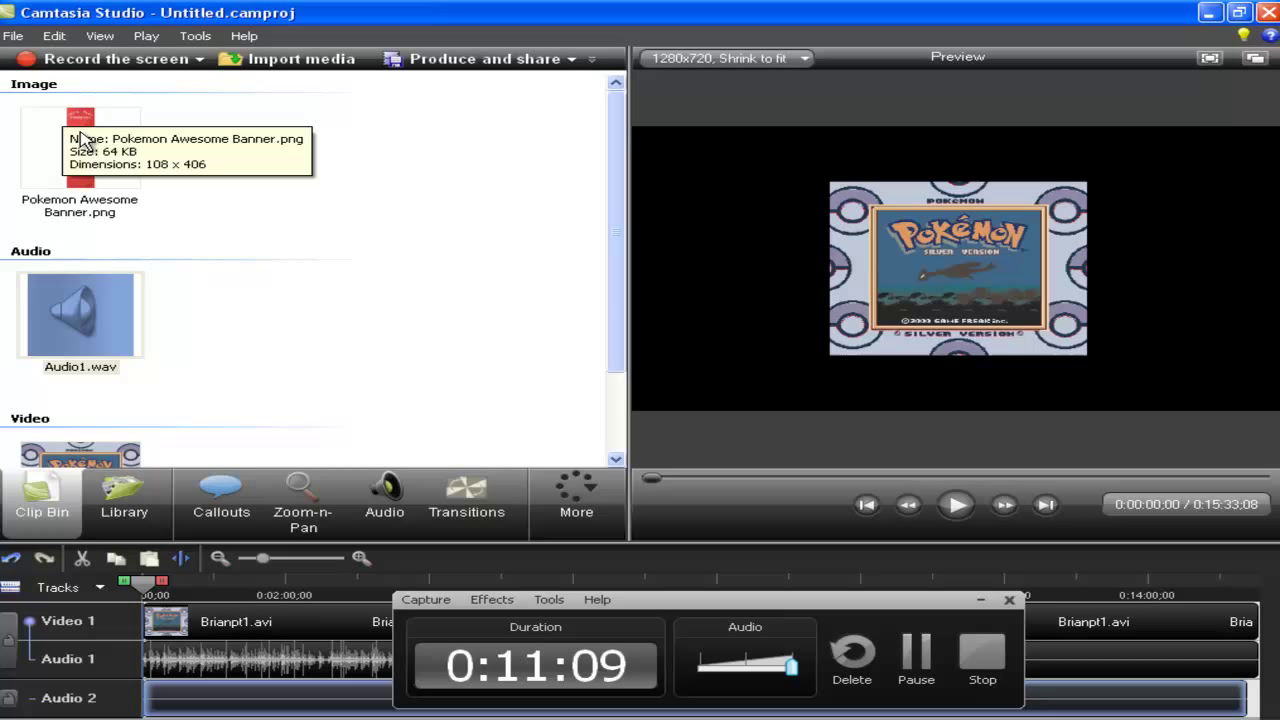
Add the banner as a callout sized to height 787 at X 0, Y -15, with fade-out off.
drag(78, 140, 148, 650)
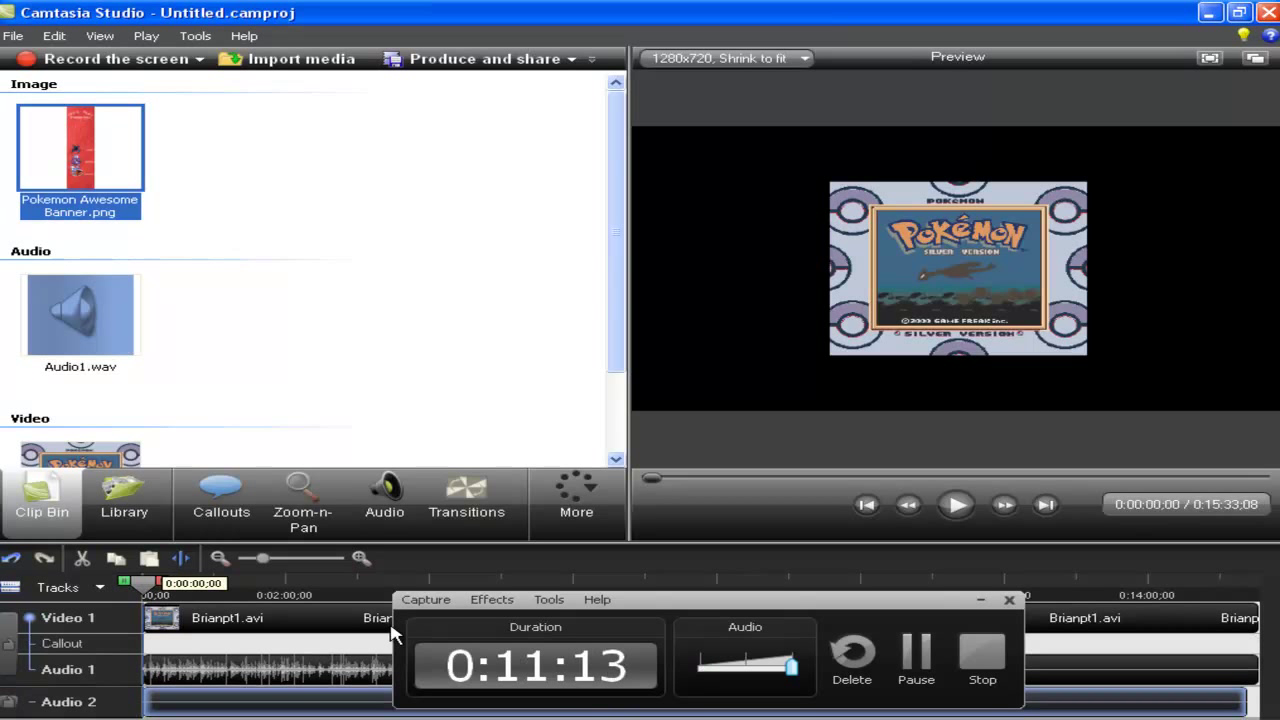
drag(393, 633, 393, 633)
click(981, 599)
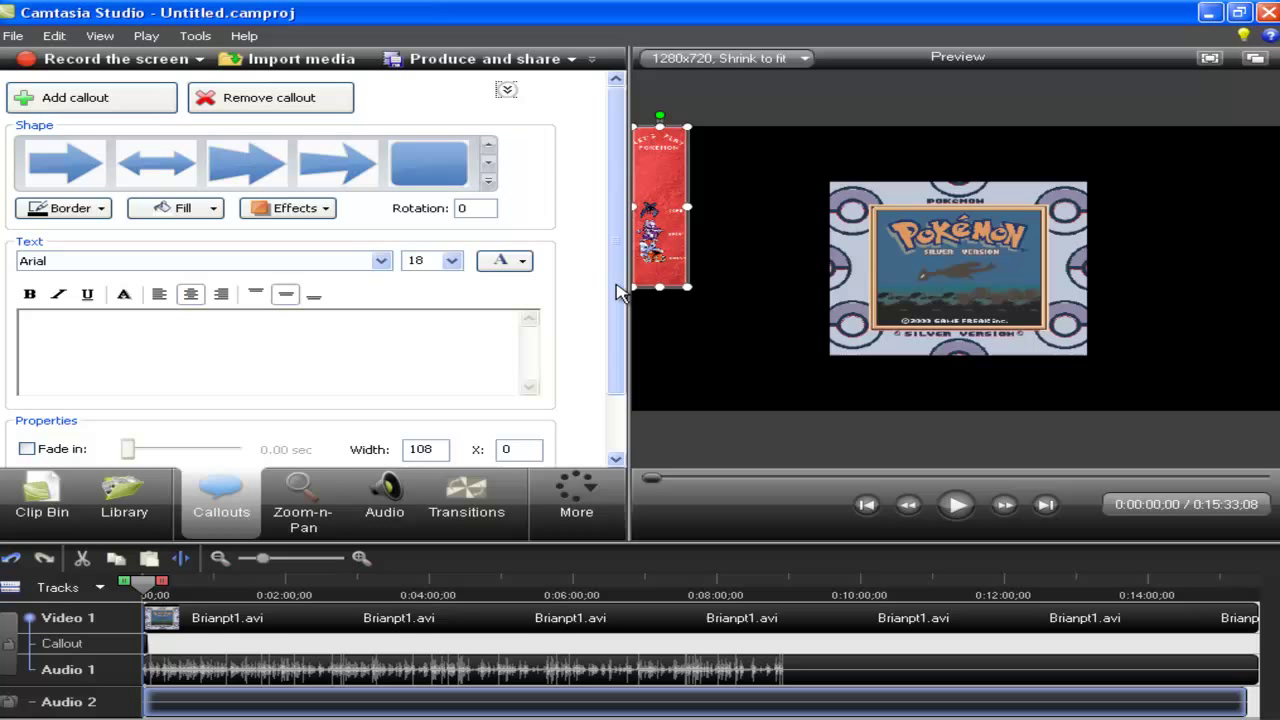
drag(620, 292, 628, 420)
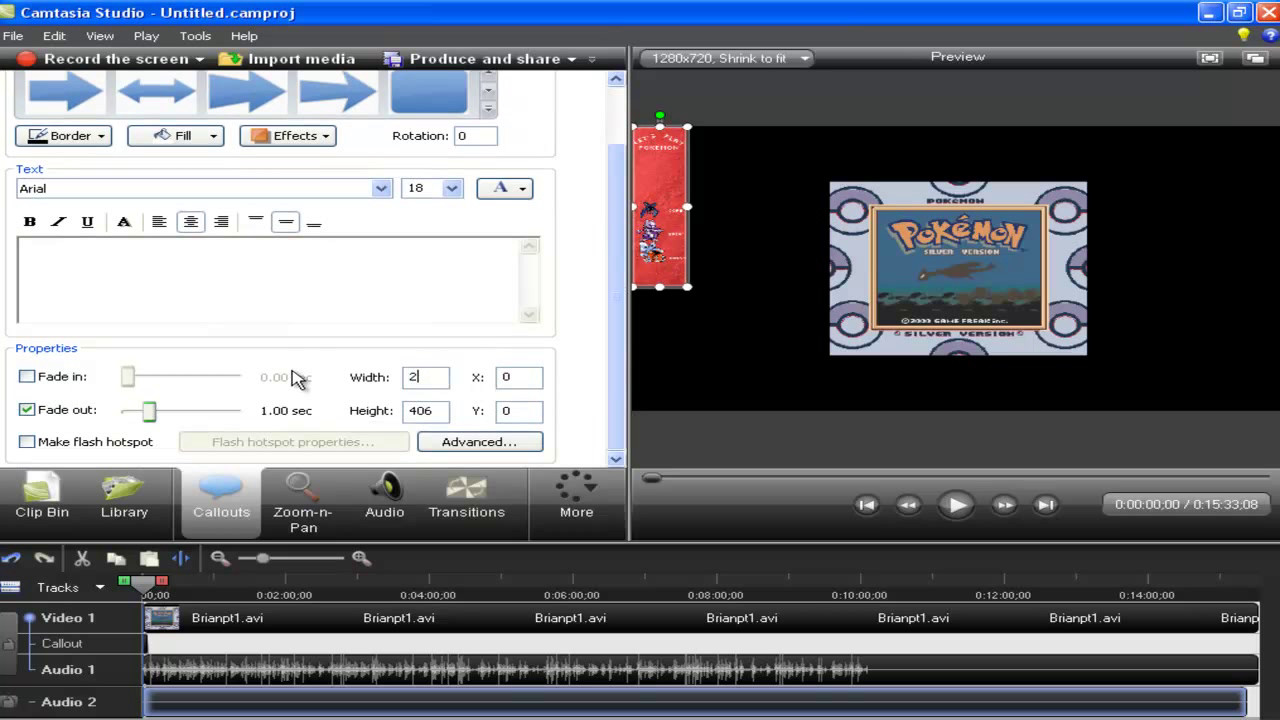
text(7)
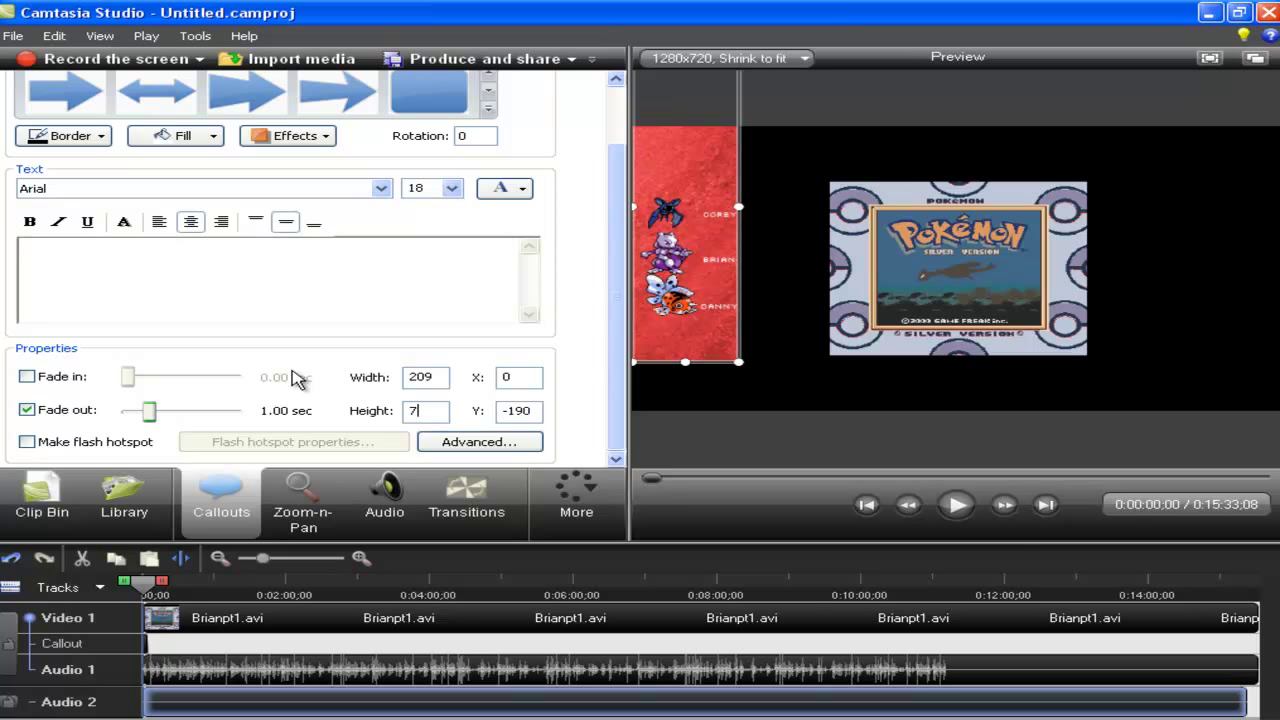
text(8687)
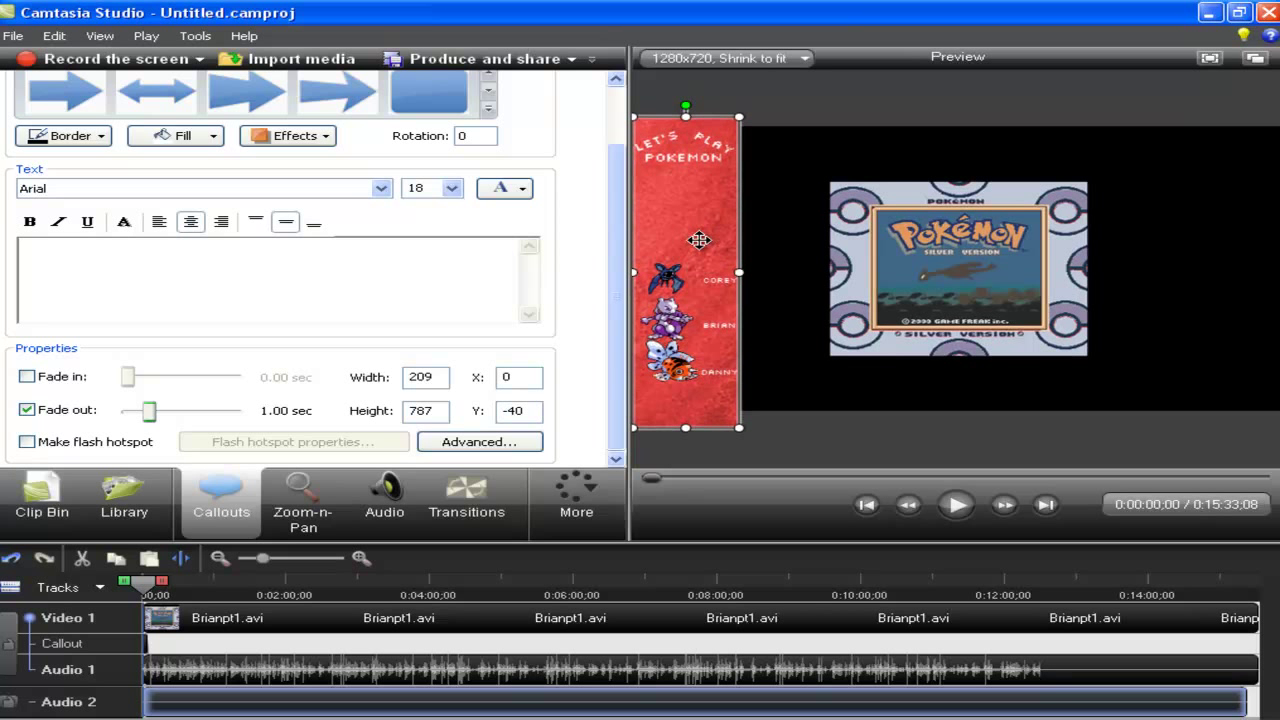
drag(698, 240, 698, 224)
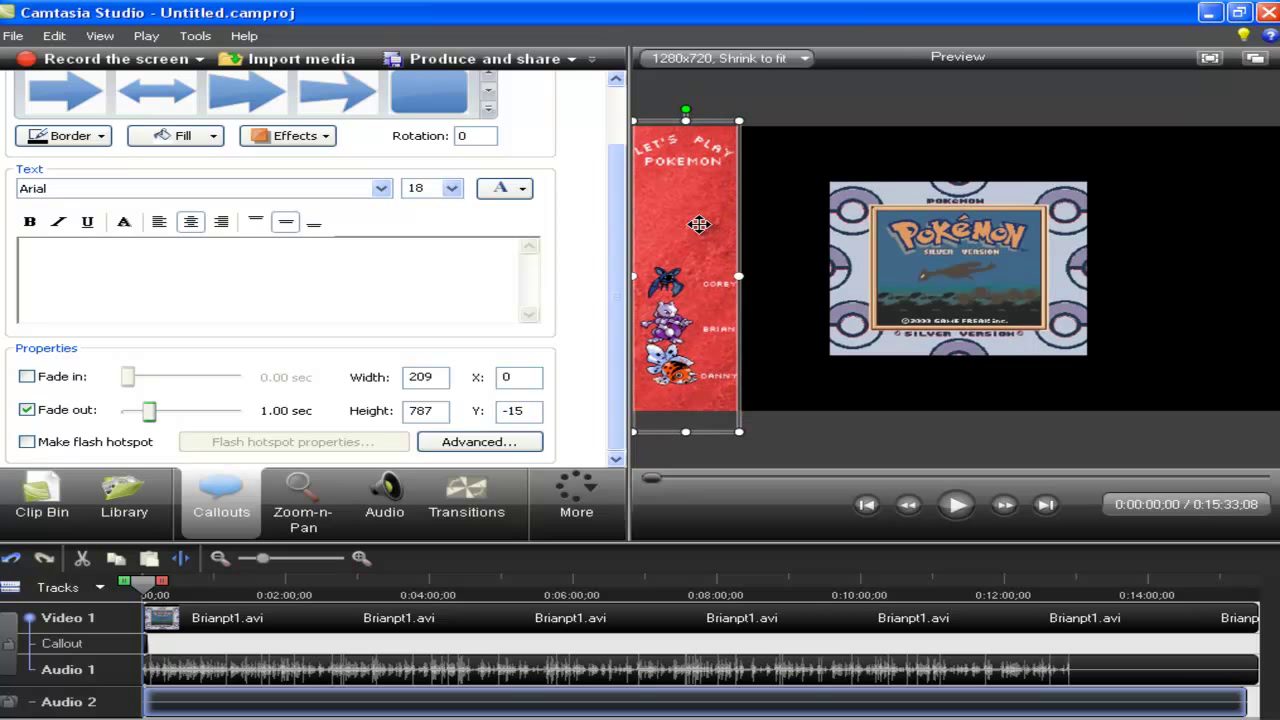
click(67, 410)
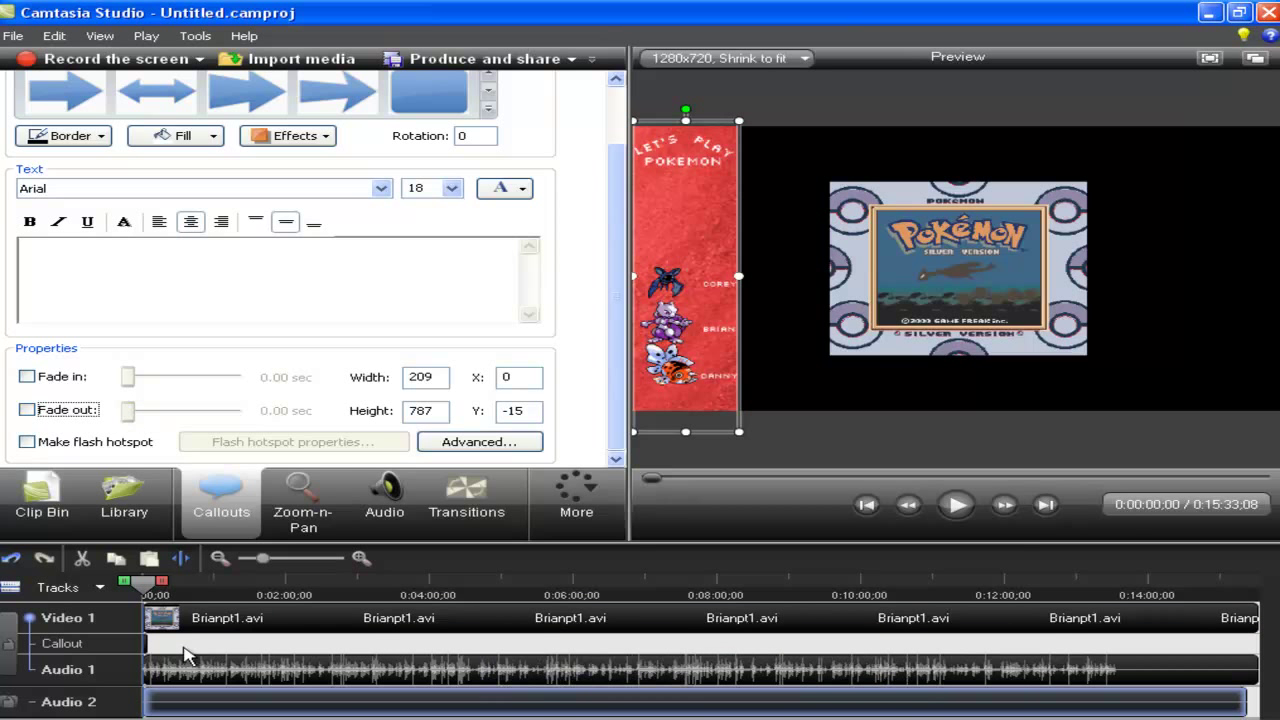
Extend the banner callout clip to the end of the video.
scroll(160, 636, up, 1)
scroll(163, 640, up, 1)
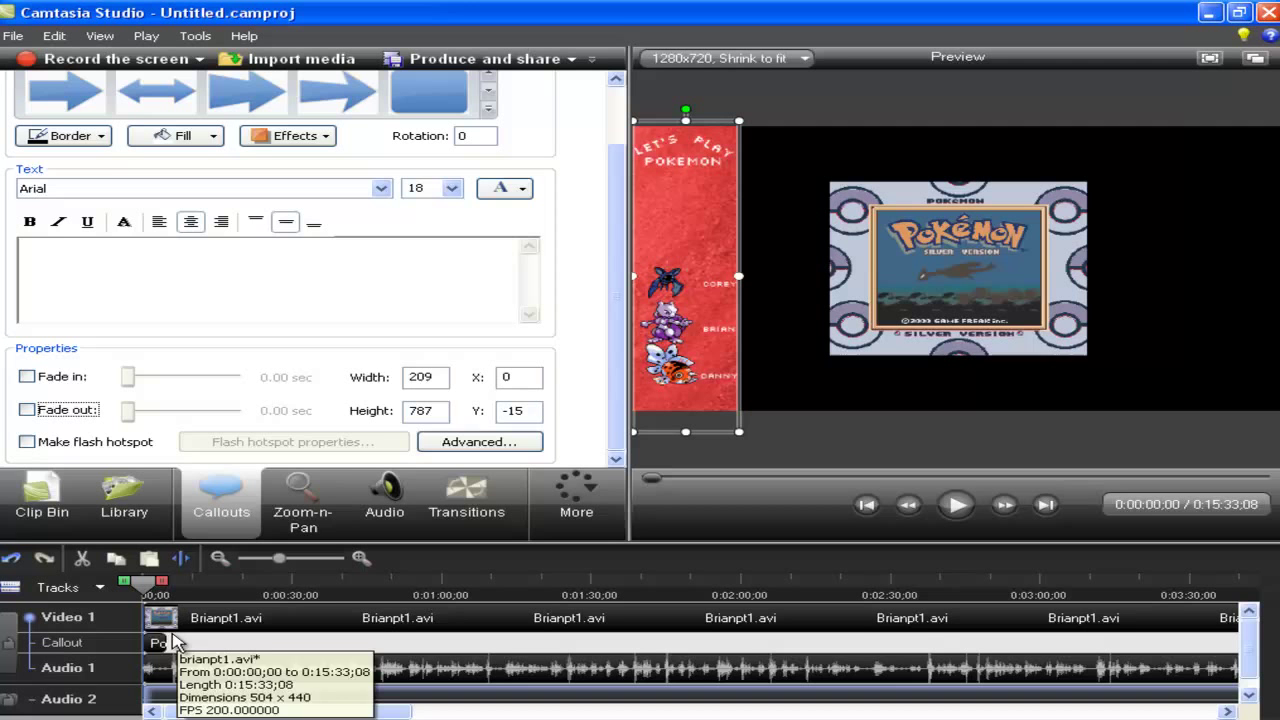
click(178, 642)
scroll(1016, 612, down, 3)
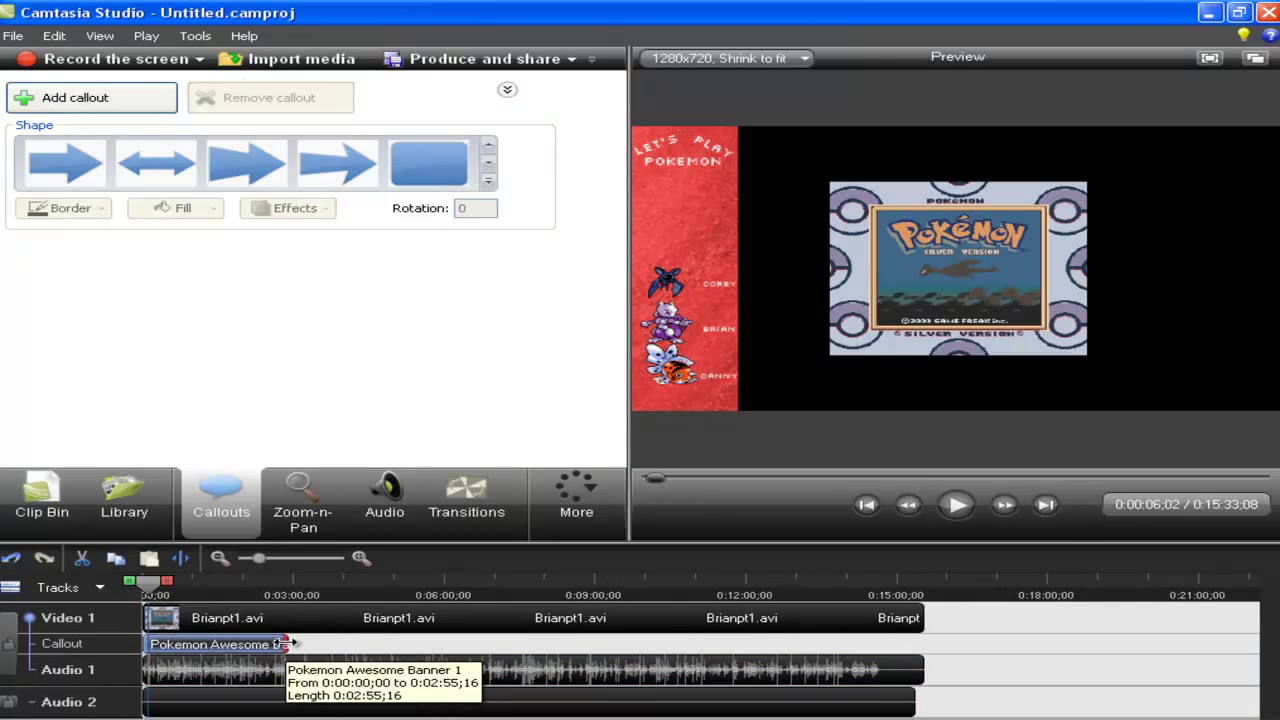
drag(287, 644, 1005, 650)
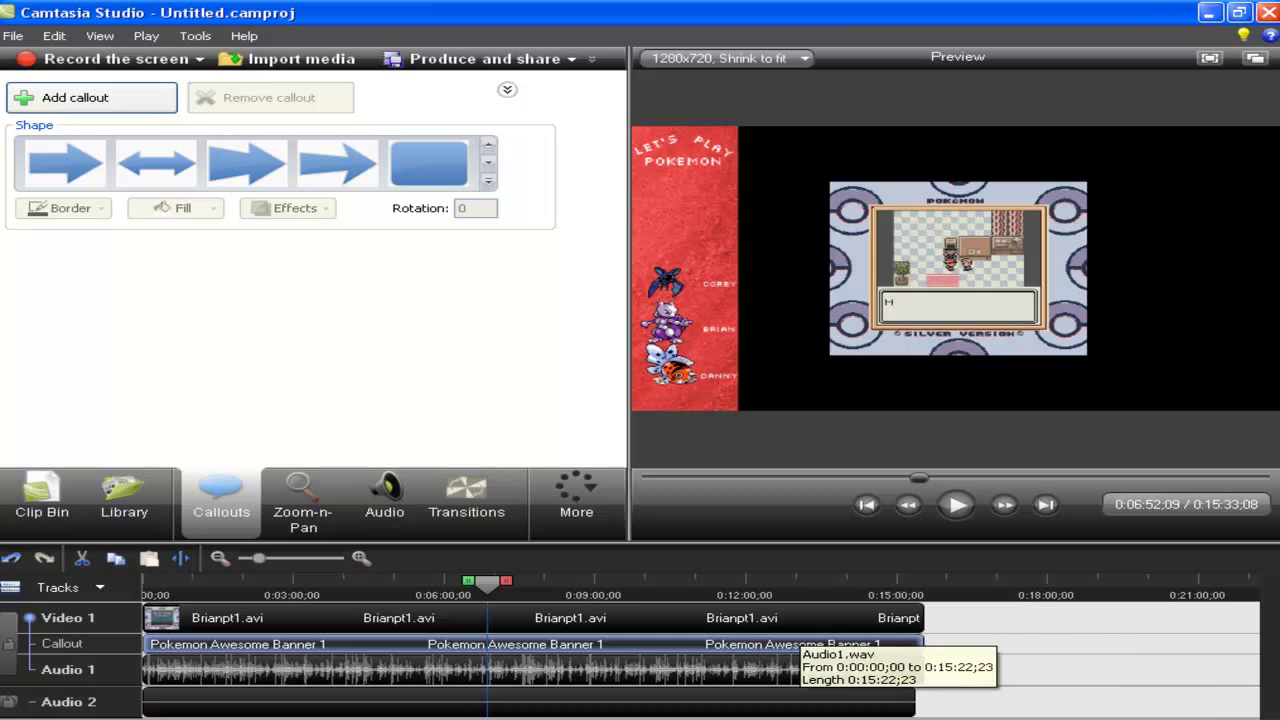
Open the audio editing tools and raise the second audio clip's volume.
right_click(866, 666)
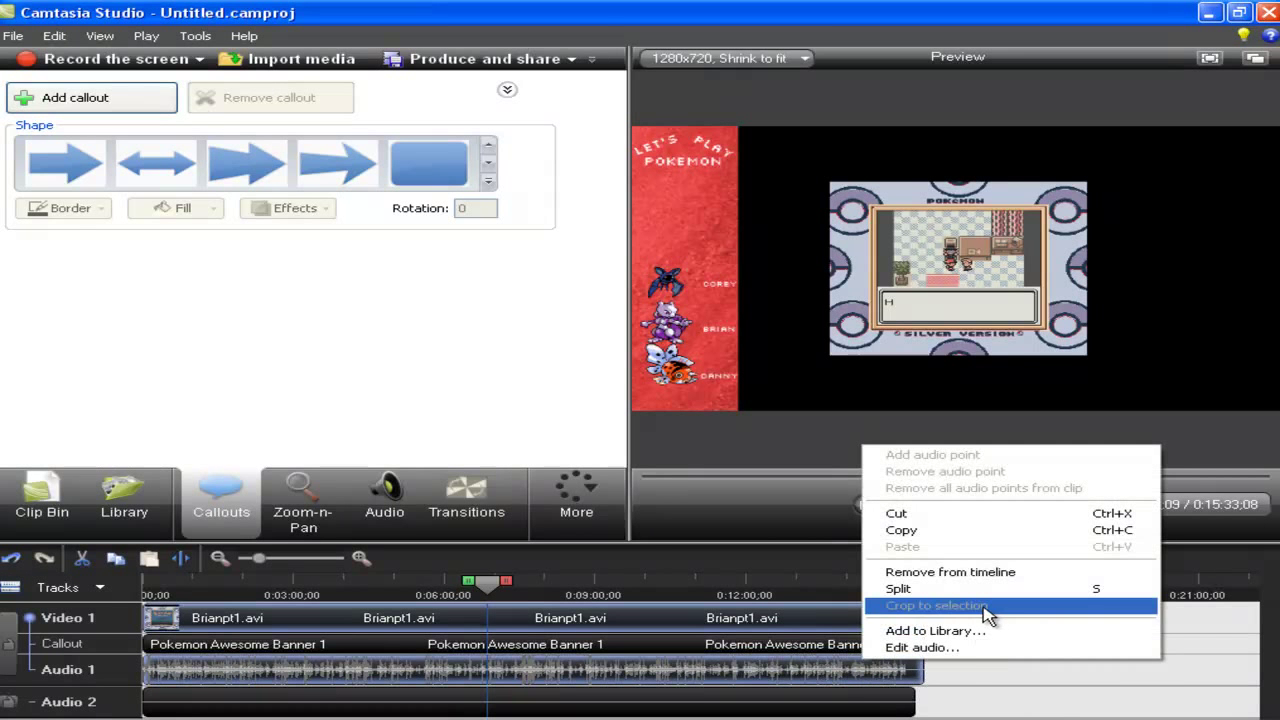
click(980, 650)
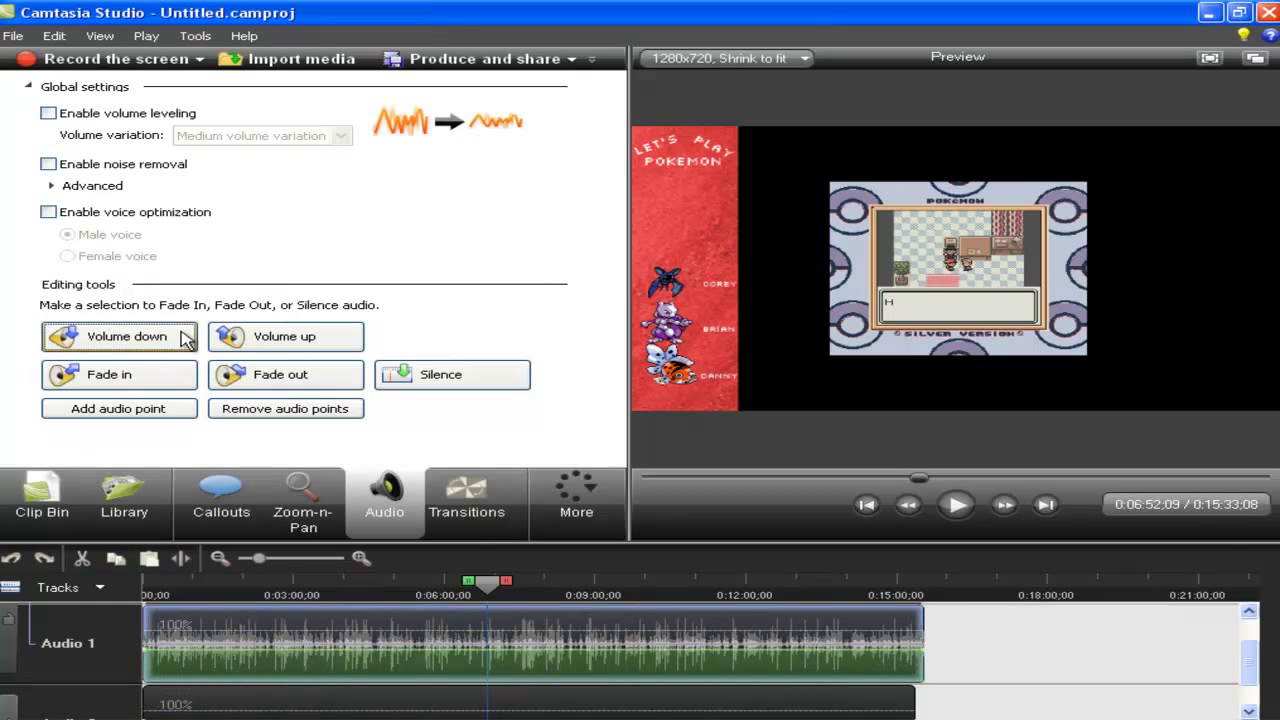
click(400, 700)
click(270, 340)
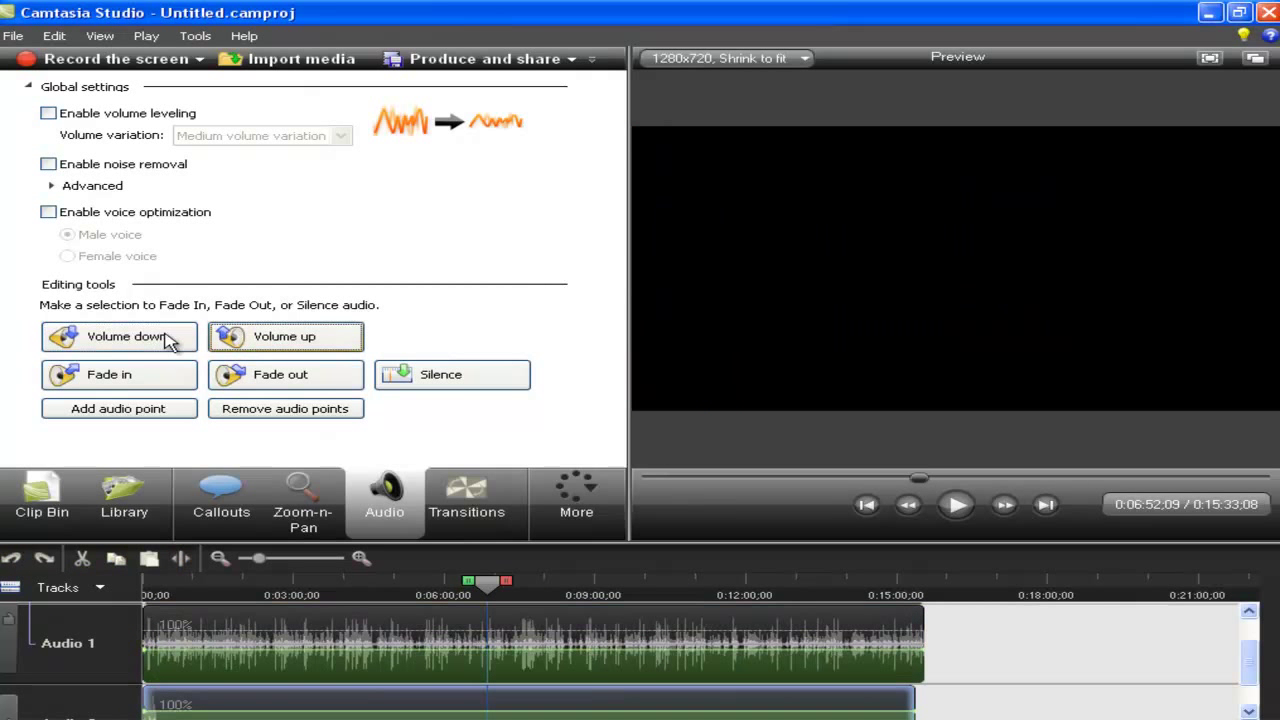
drag(814, 707, 812, 705)
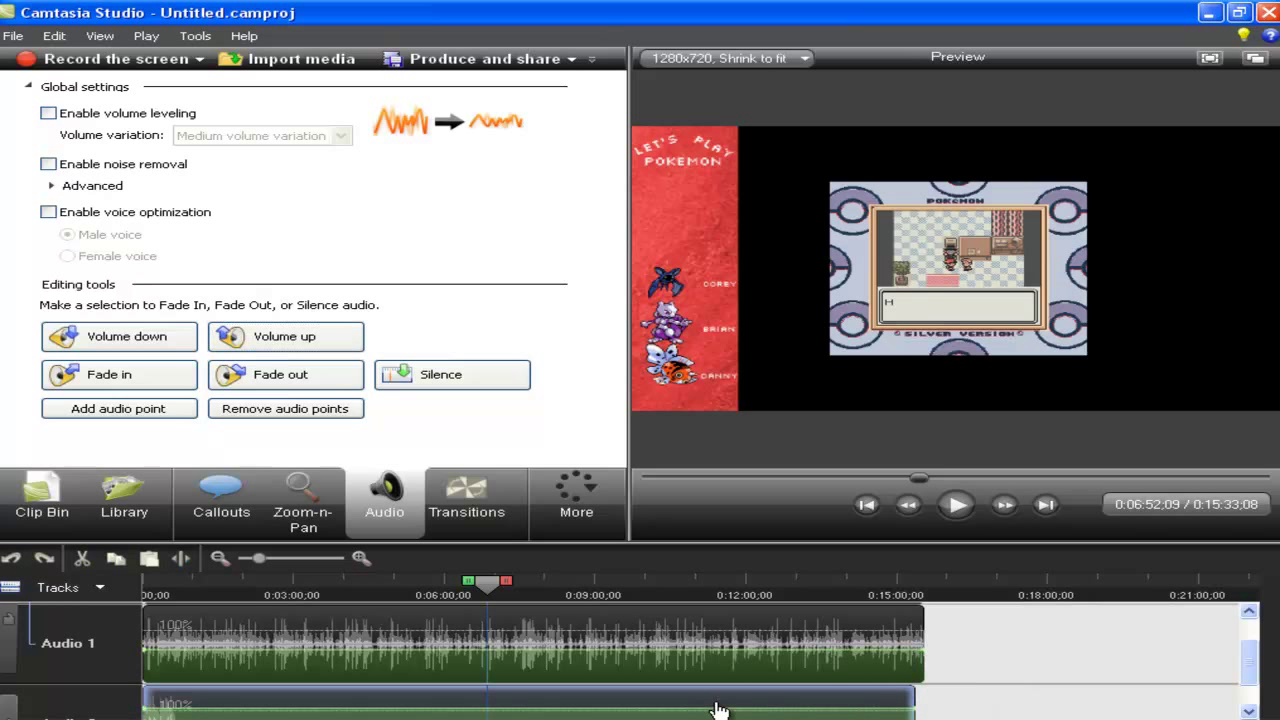
drag(495, 583, 143, 585)
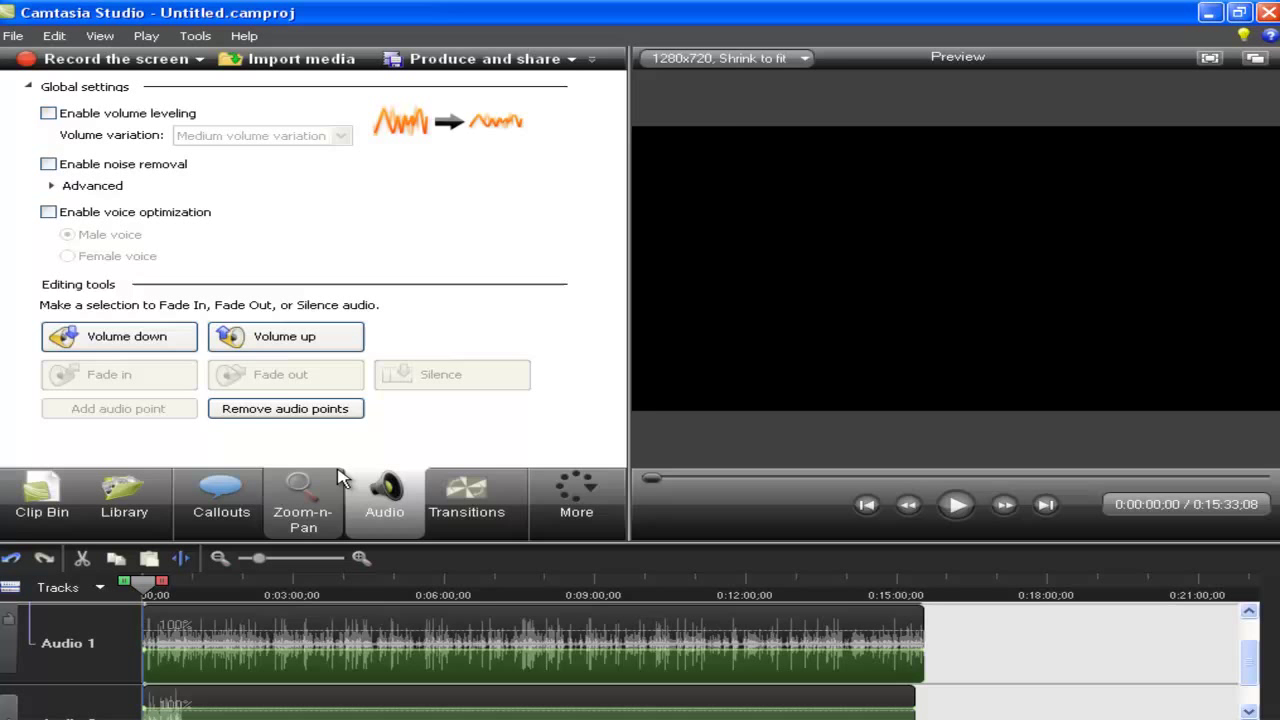
In Zoom-n-Pan, turn off Maintain aspect ratio and shrink the zoom area from the right.
click(318, 515)
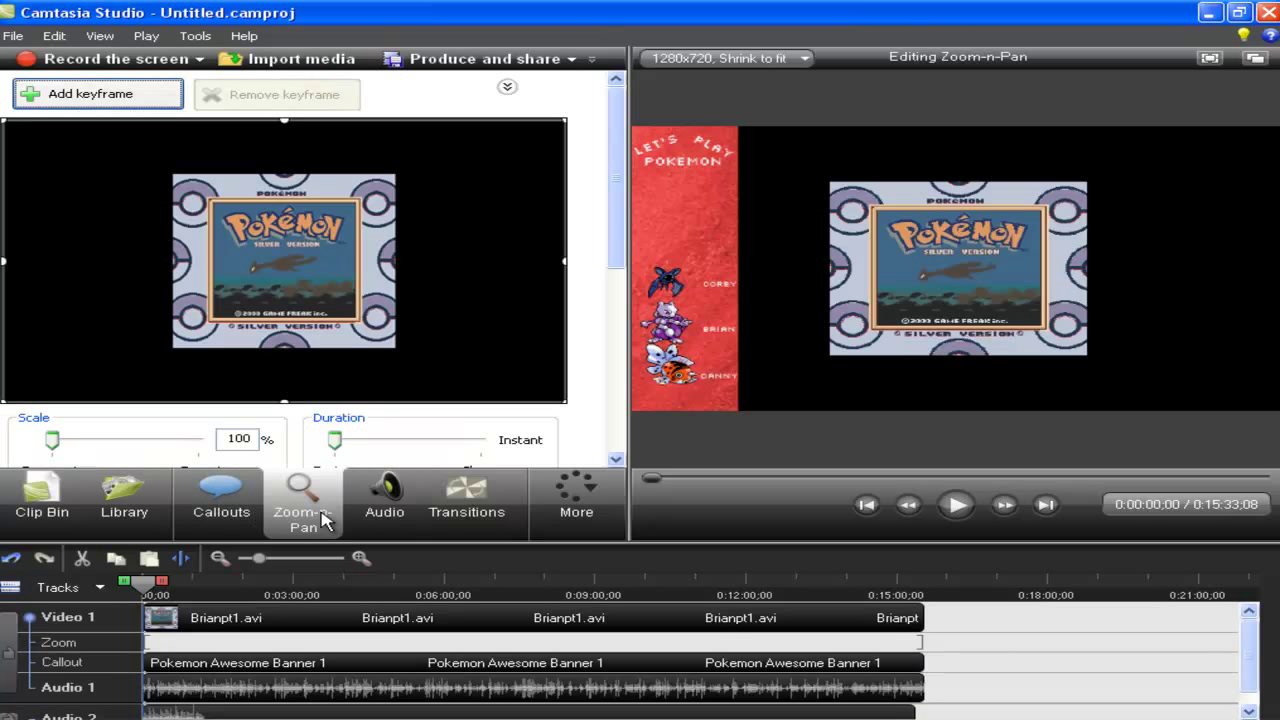
scroll(382, 370, down, 5)
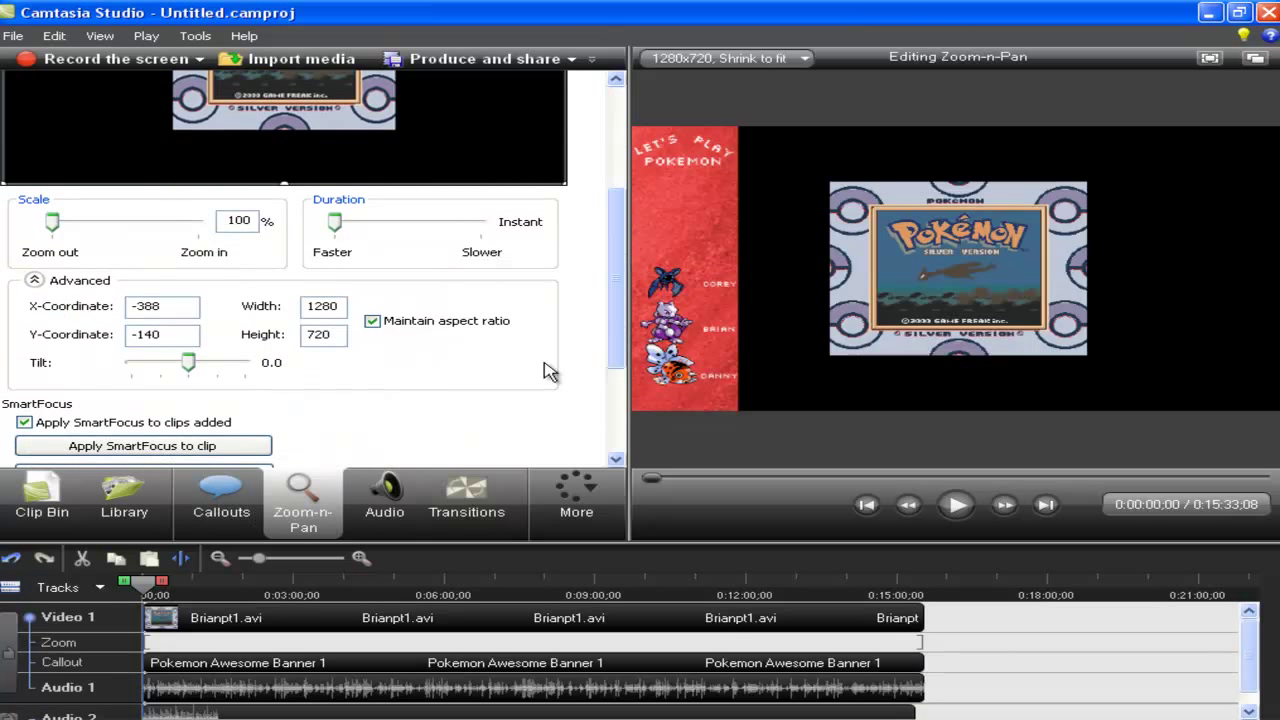
click(395, 327)
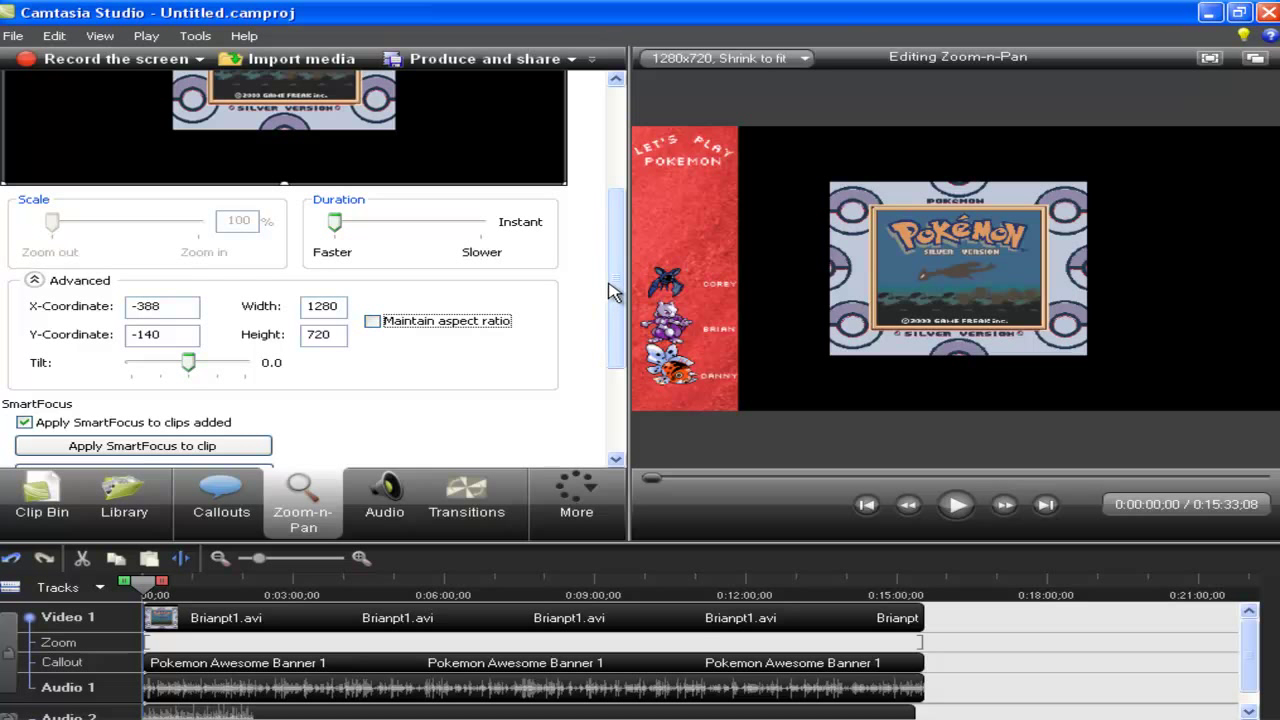
scroll(615, 285, up, 1)
scroll(575, 165, up, 3)
drag(563, 102, 395, 110)
click(372, 381)
click(370, 383)
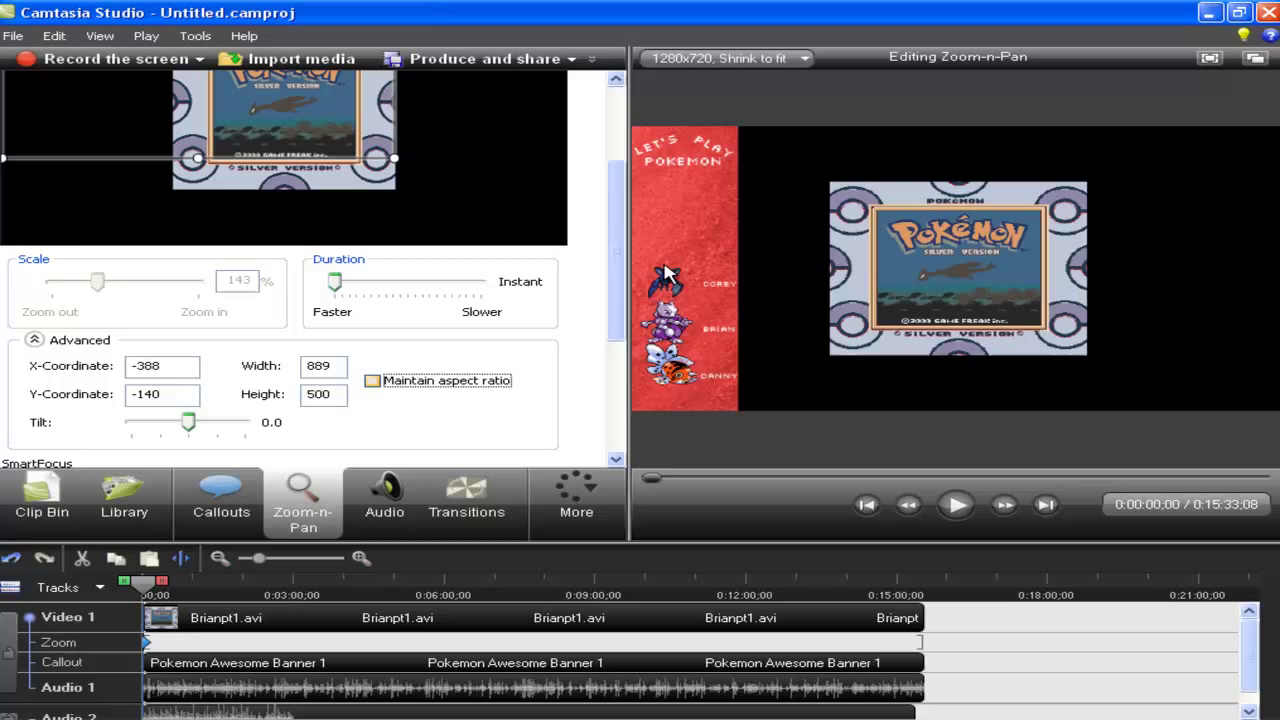
Fit the zoom rectangle's edges around the game screen until Scale reads 214%.
scroll(208, 265, up, 5)
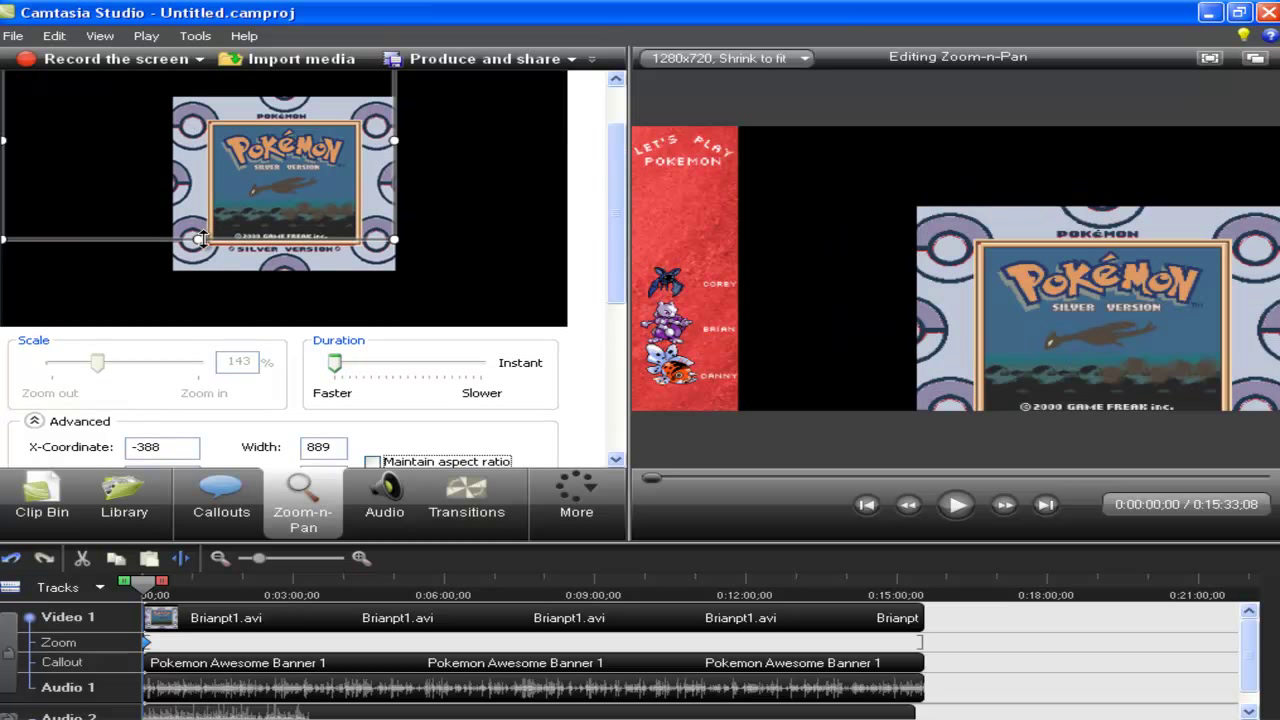
drag(200, 239, 208, 268)
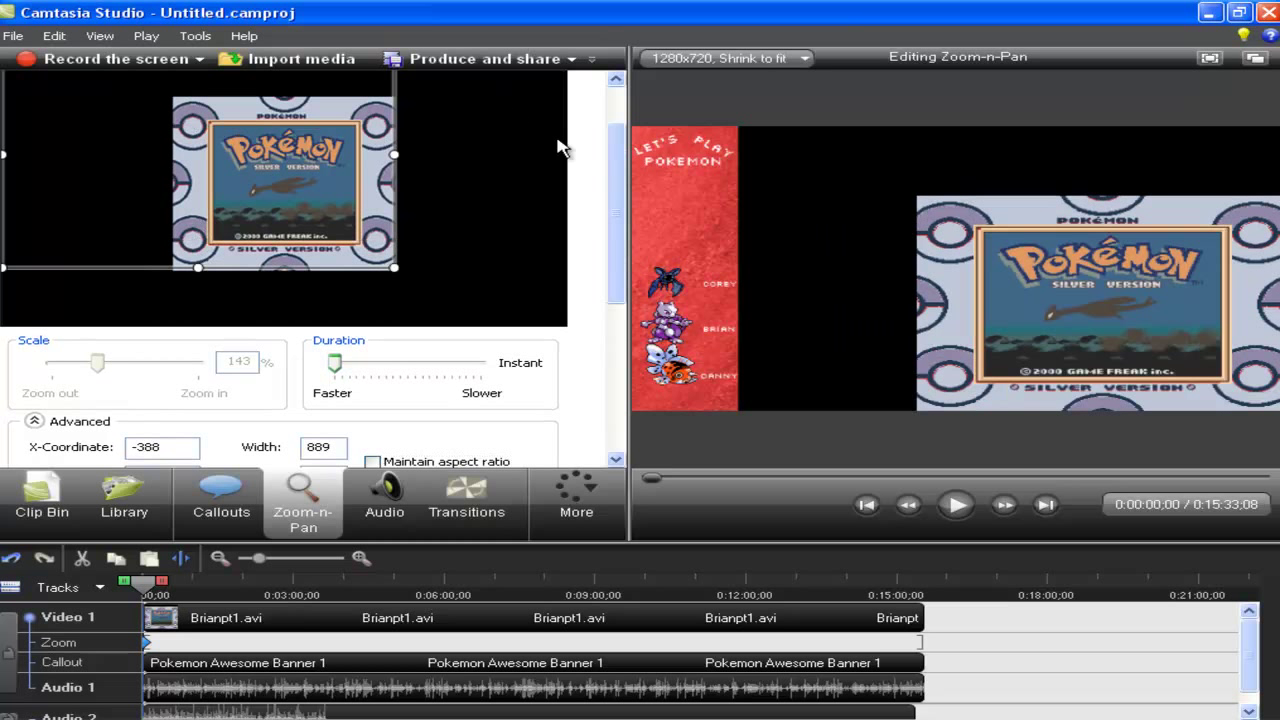
drag(614, 157, 600, 108)
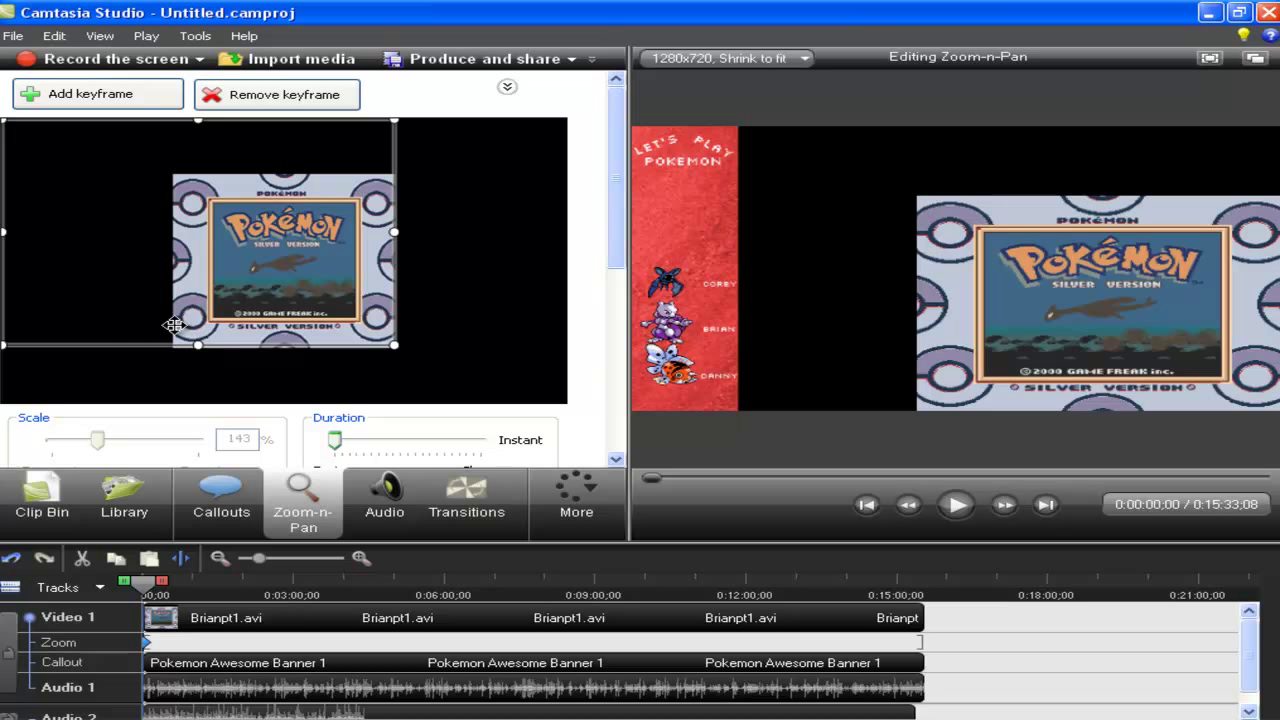
drag(8, 226, 178, 234)
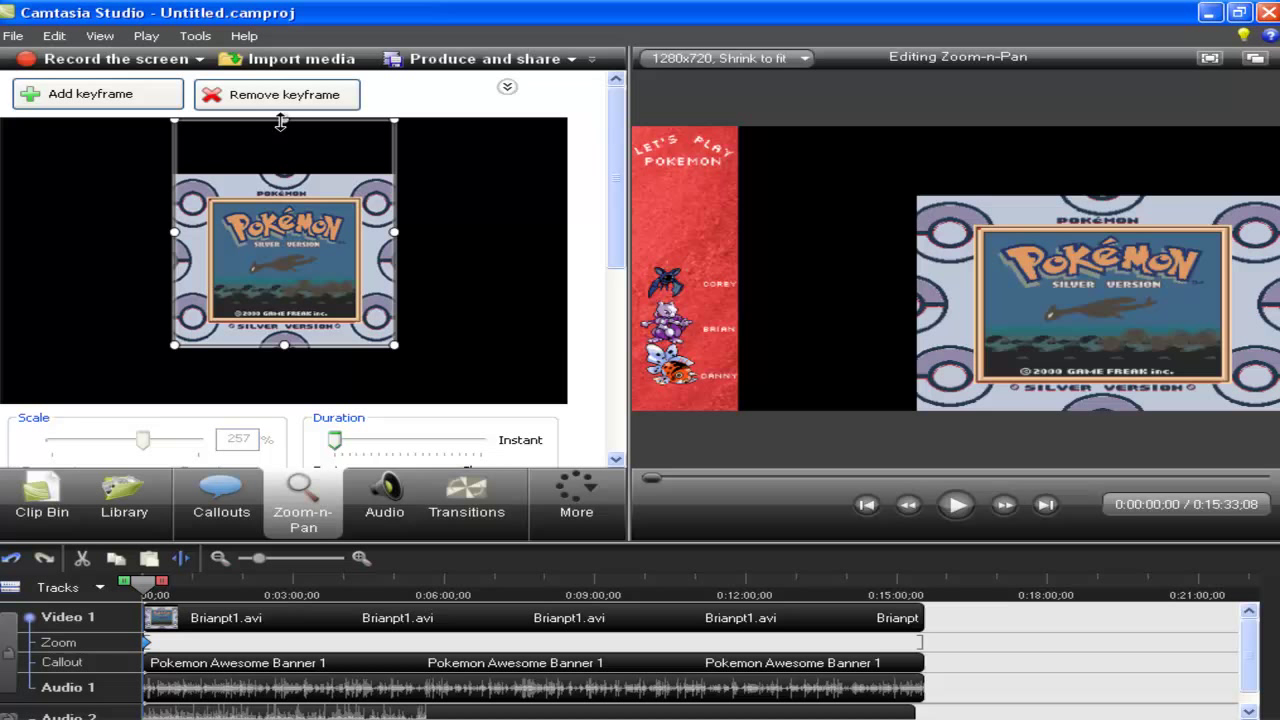
drag(284, 120, 284, 175)
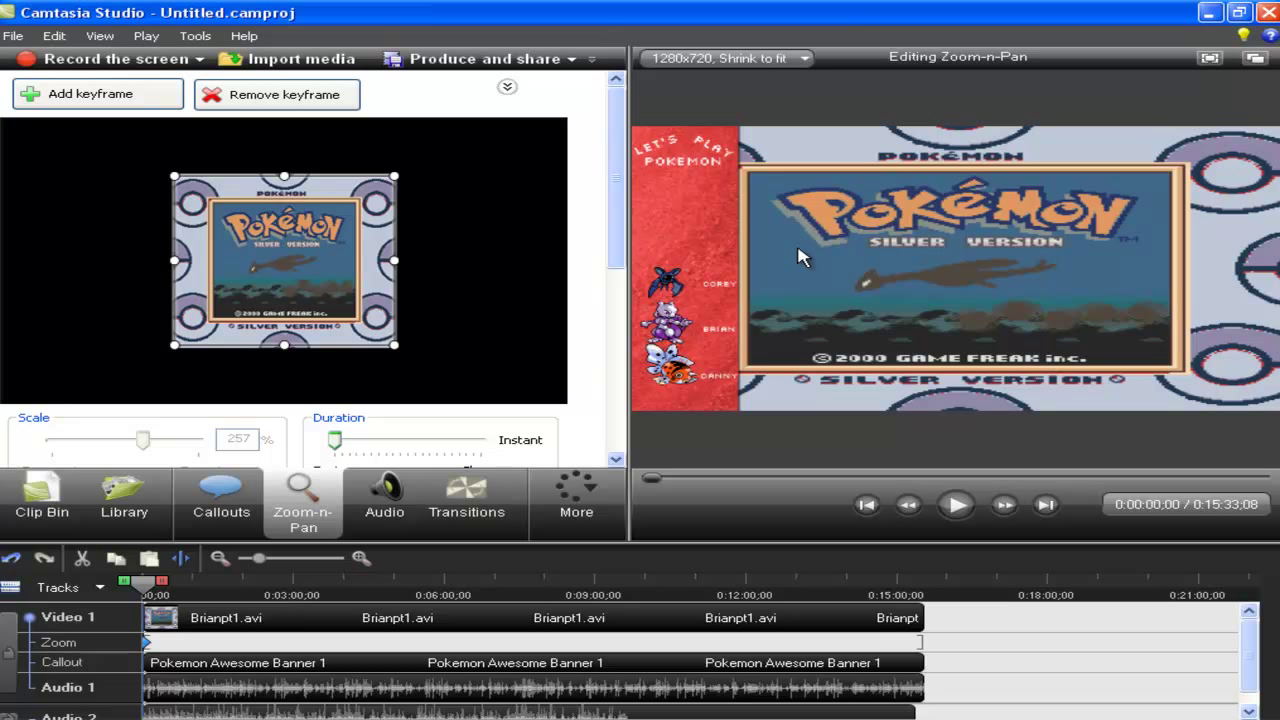
drag(165, 259, 132, 259)
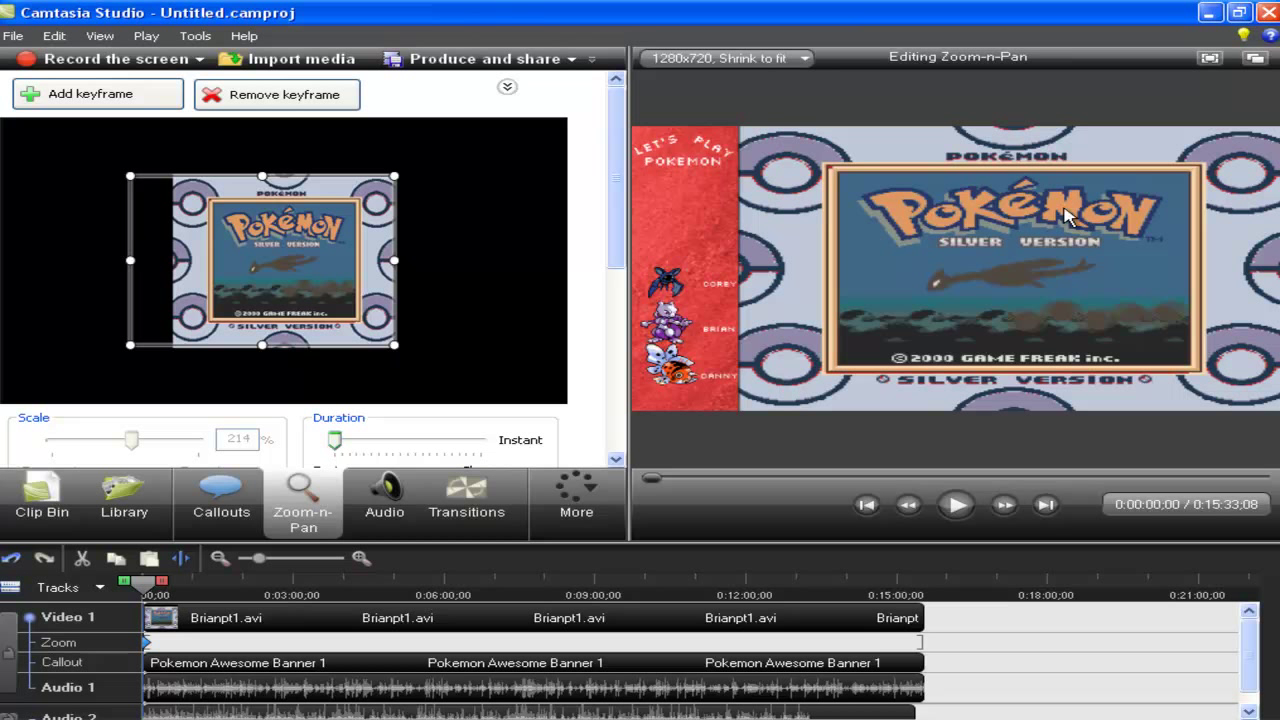
Play the zoomed preview, then resume from about 1:10 and pause at 0:01:17;27.
click(955, 505)
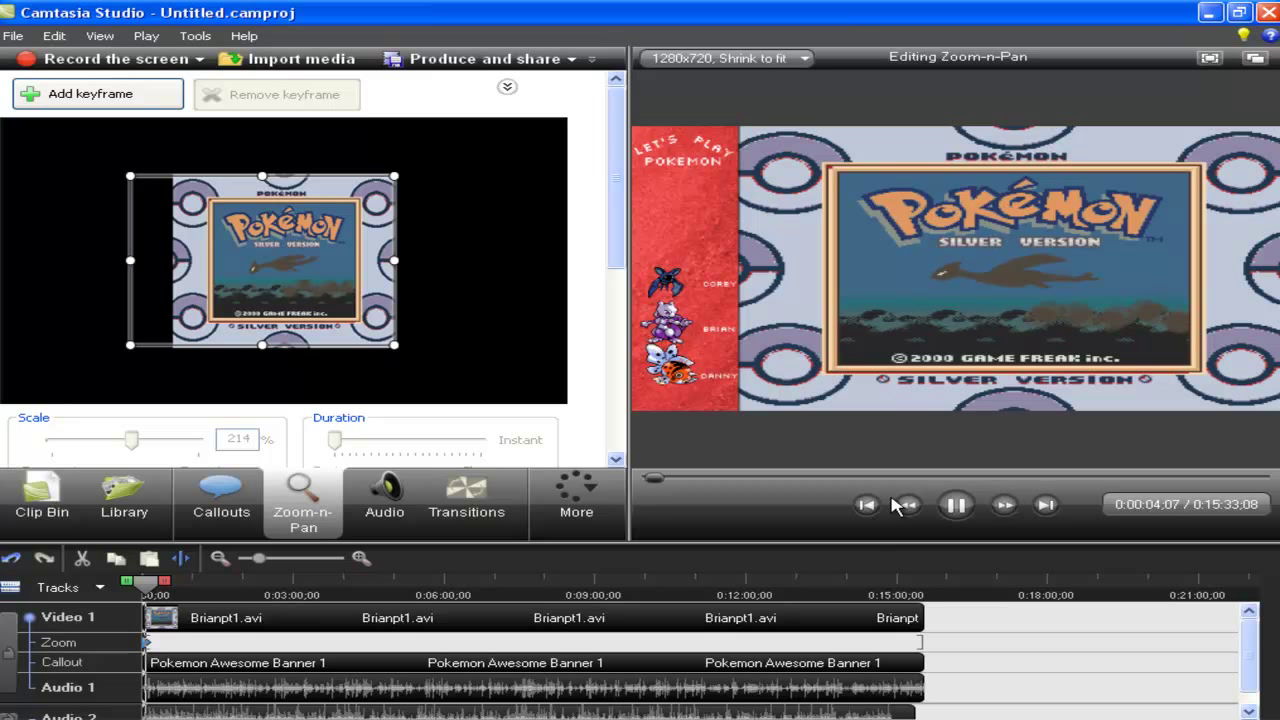
click(956, 505)
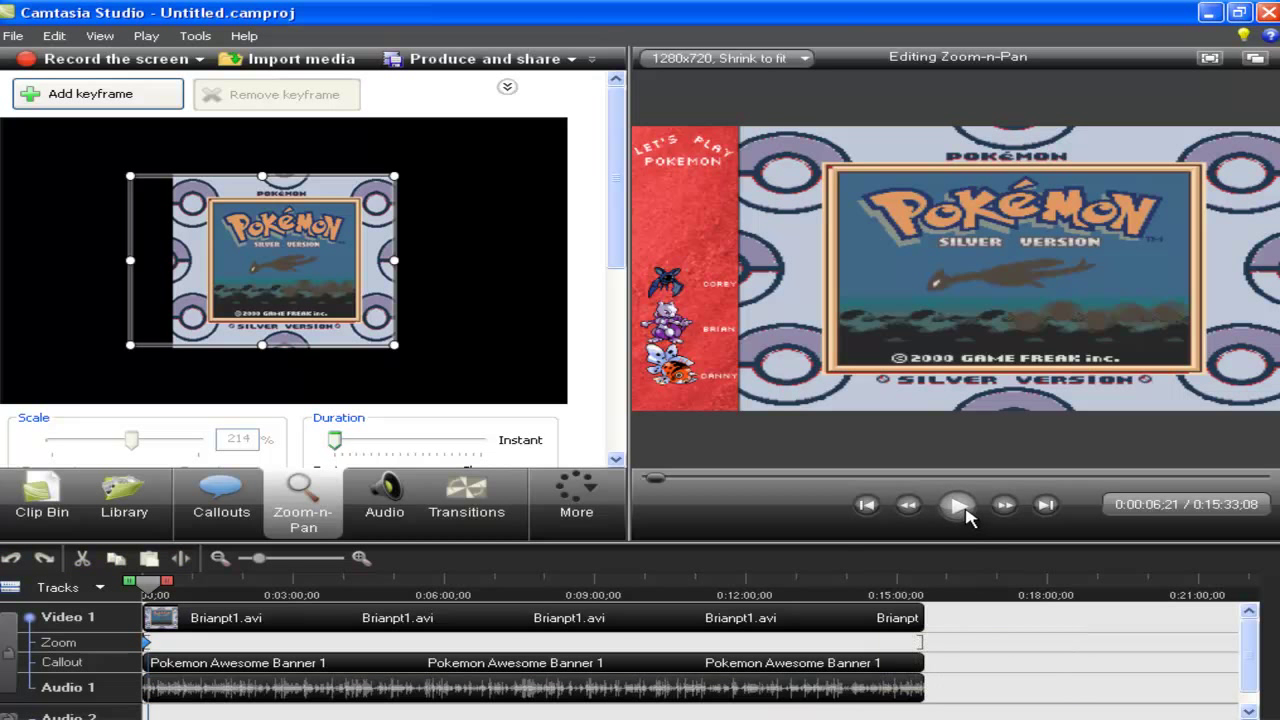
click(204, 594)
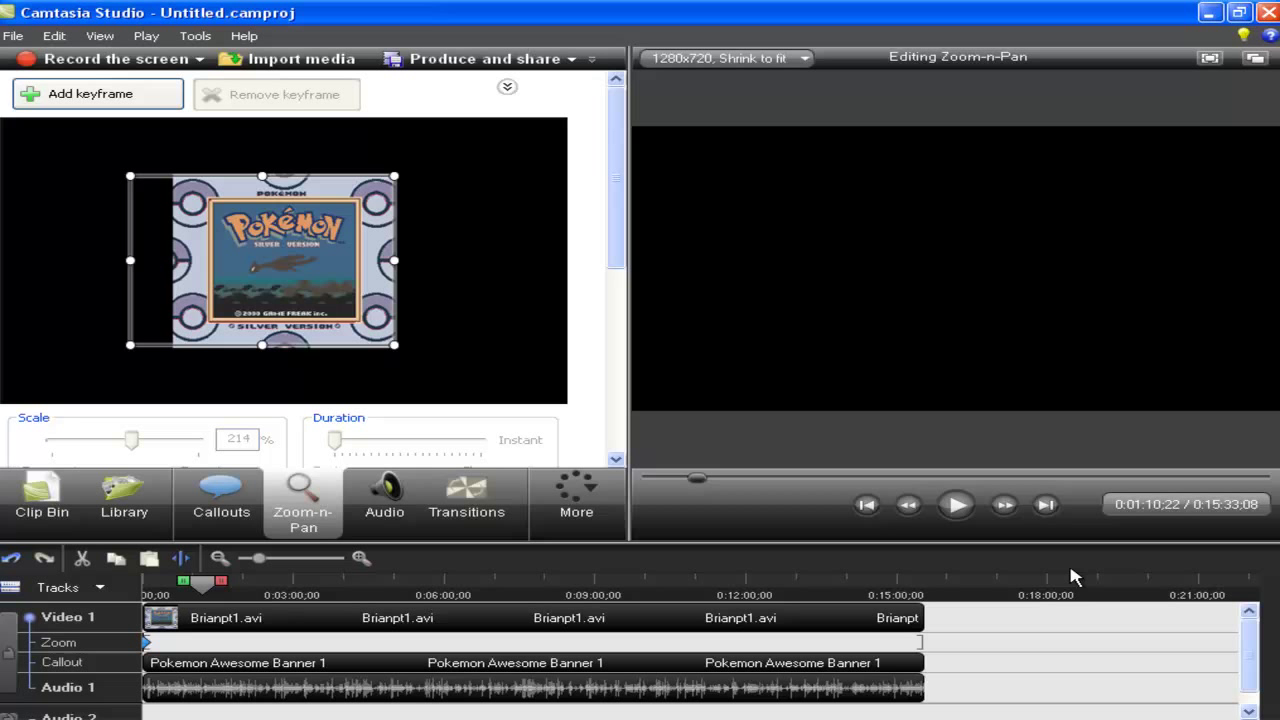
key(space)
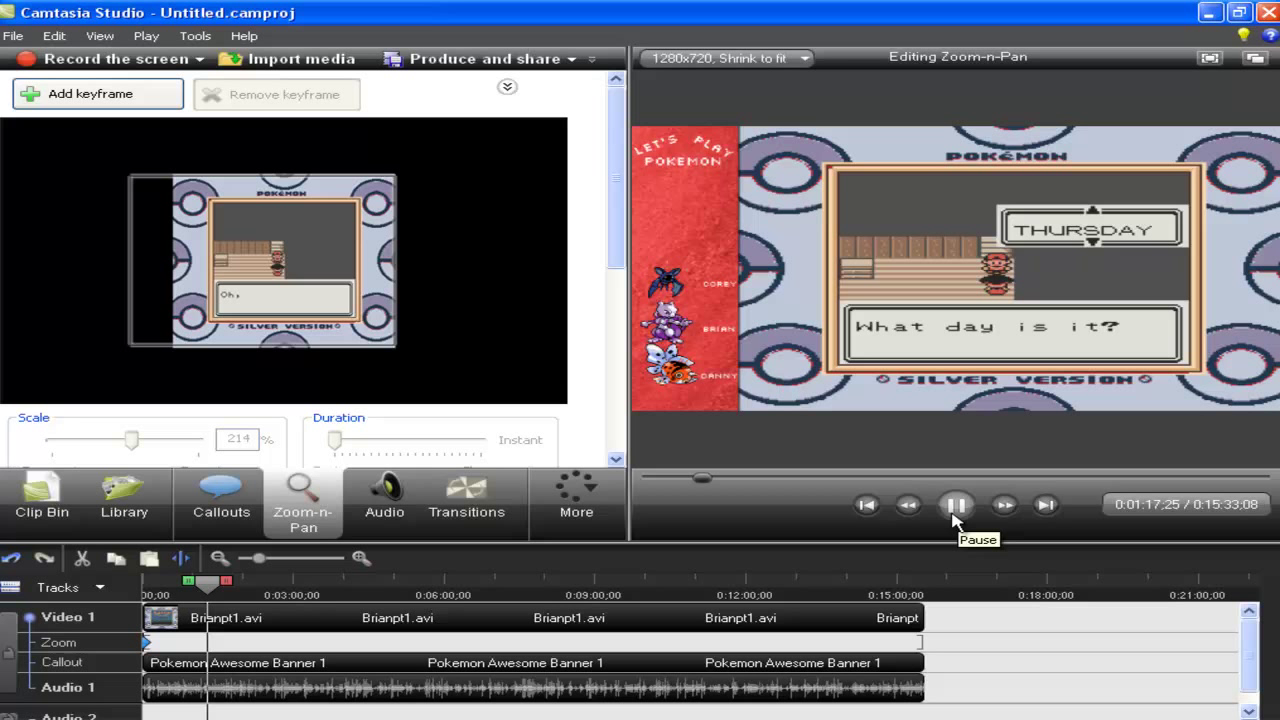
click(955, 506)
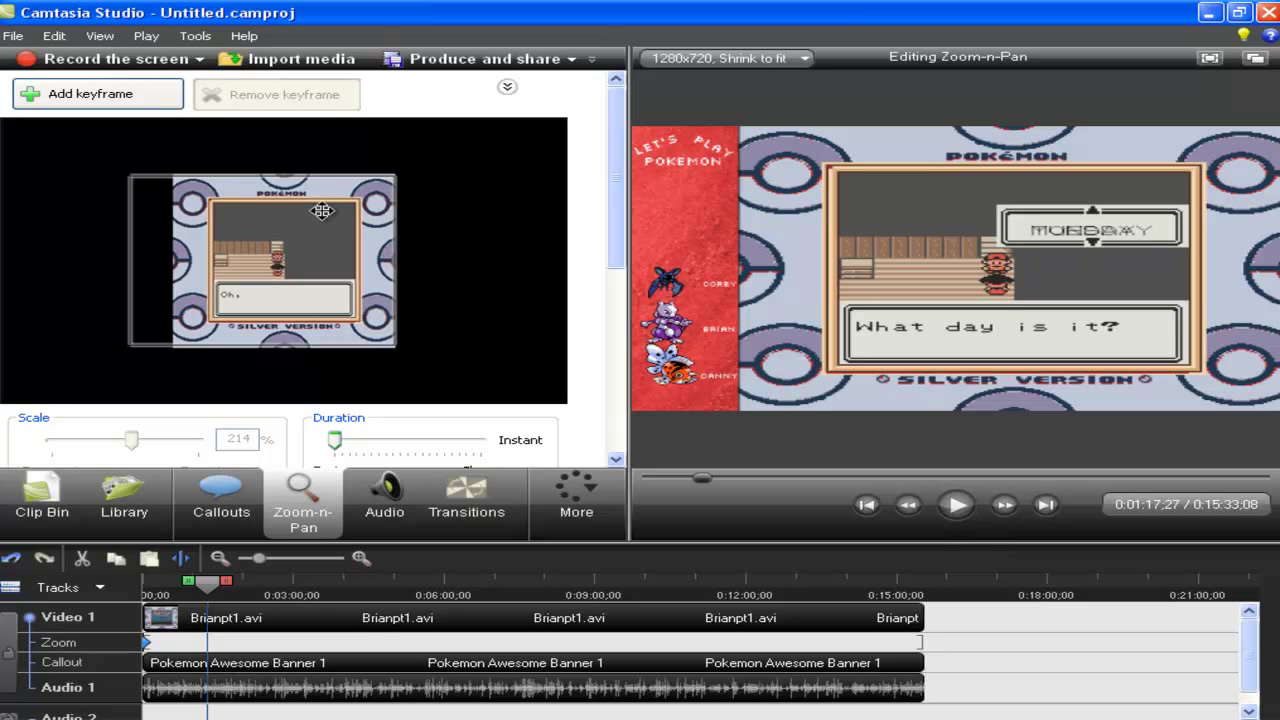
key(F10)
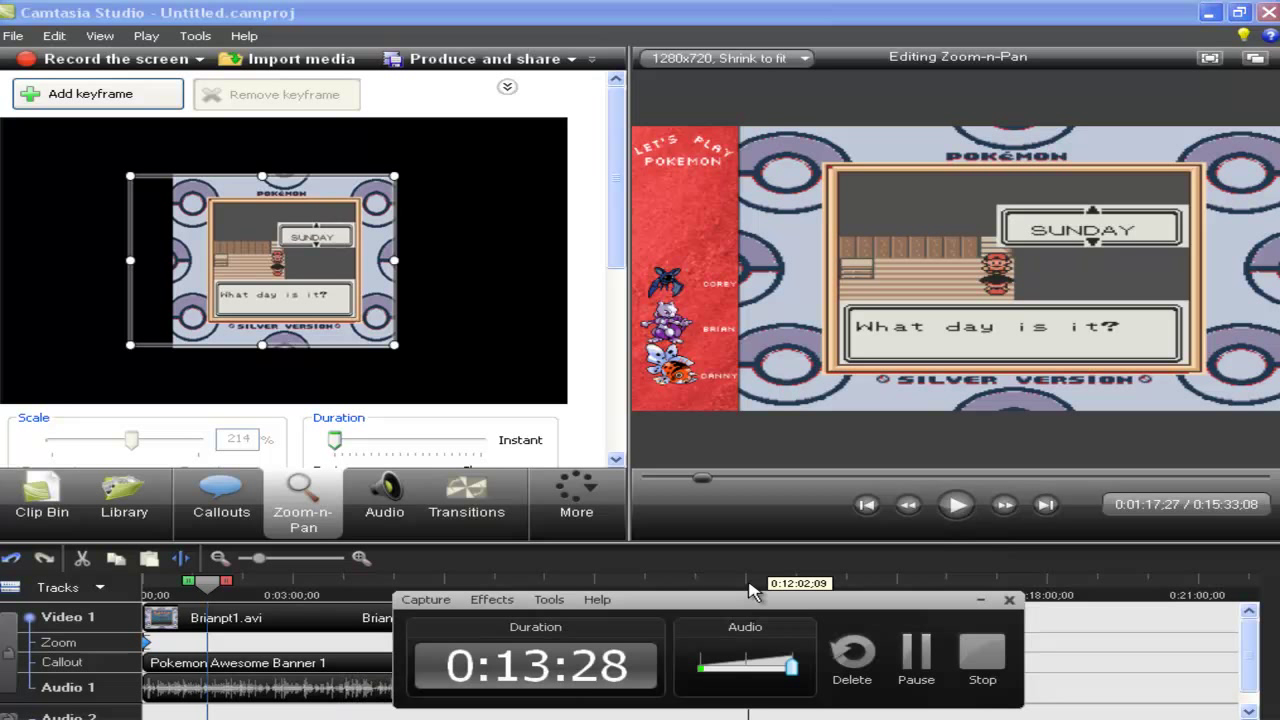
drag(750, 598, 738, 405)
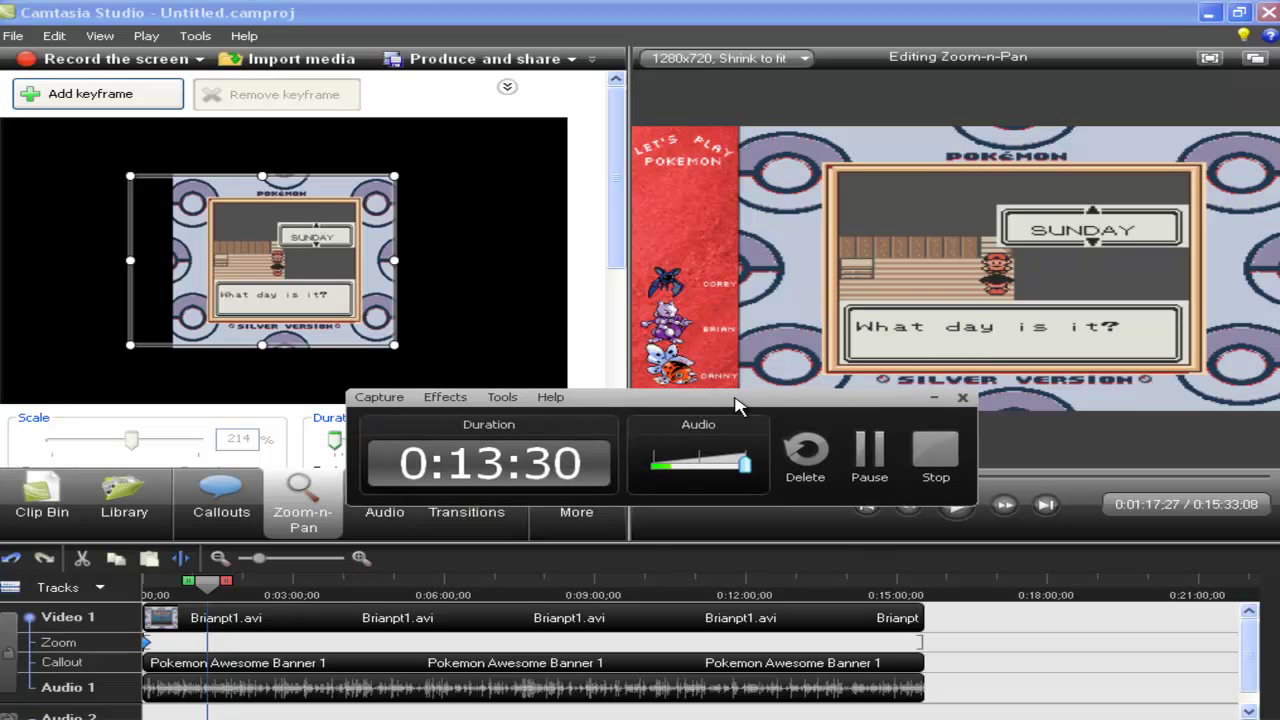